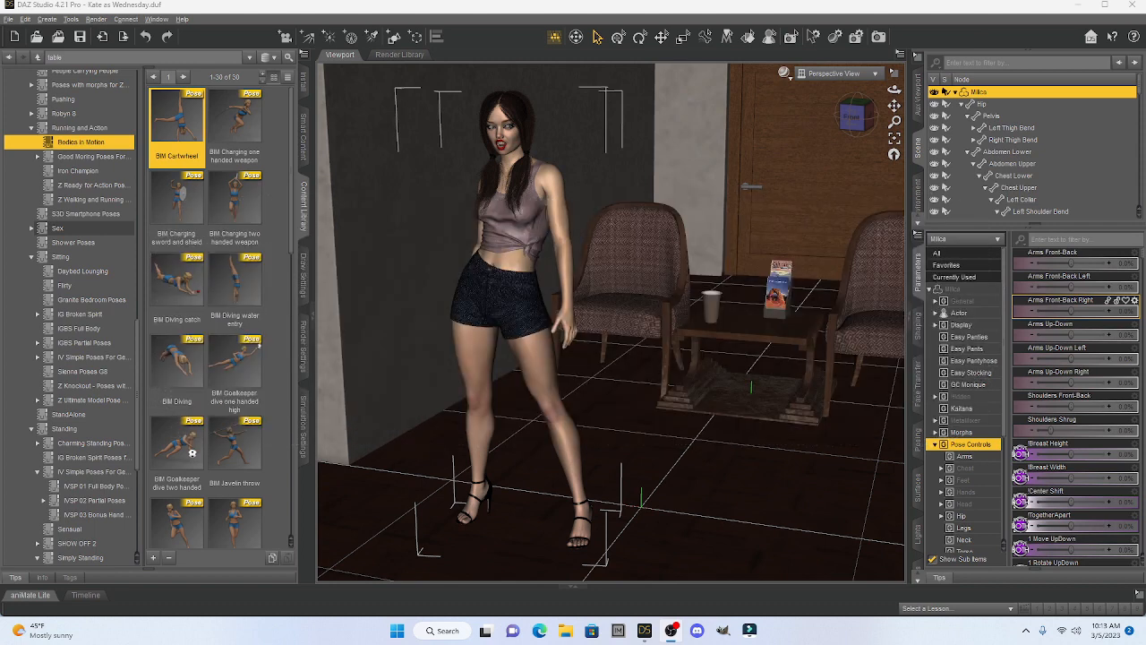
Apply the BIM Cartwheel pose to the standing figure while leaving the limits on
click(550, 186)
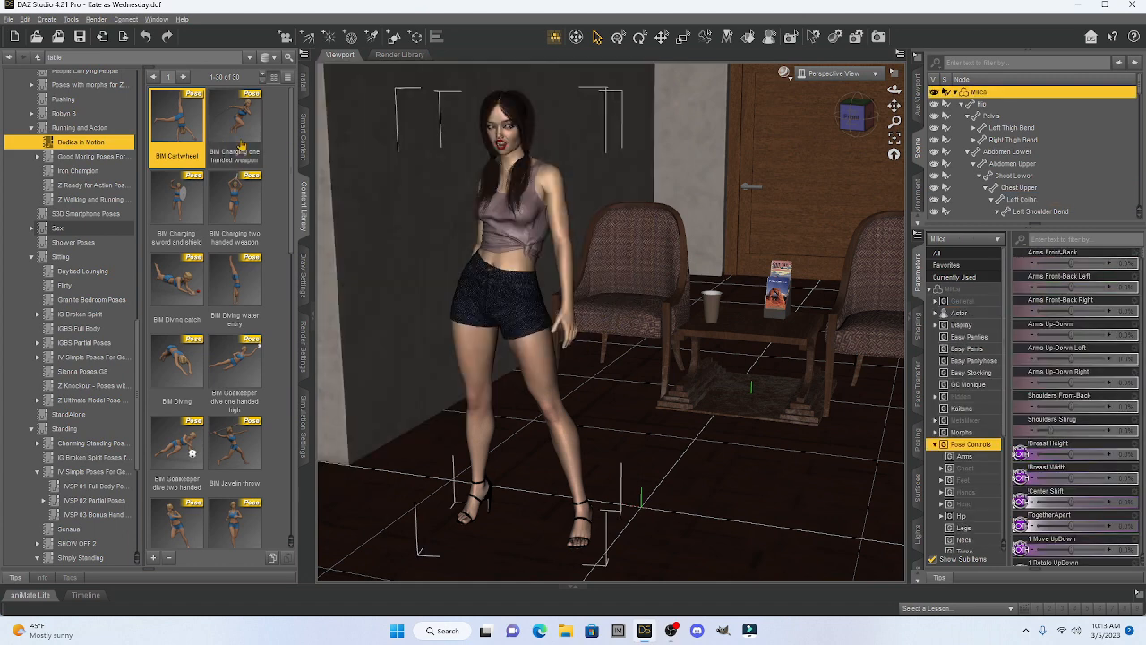
double_click(182, 122)
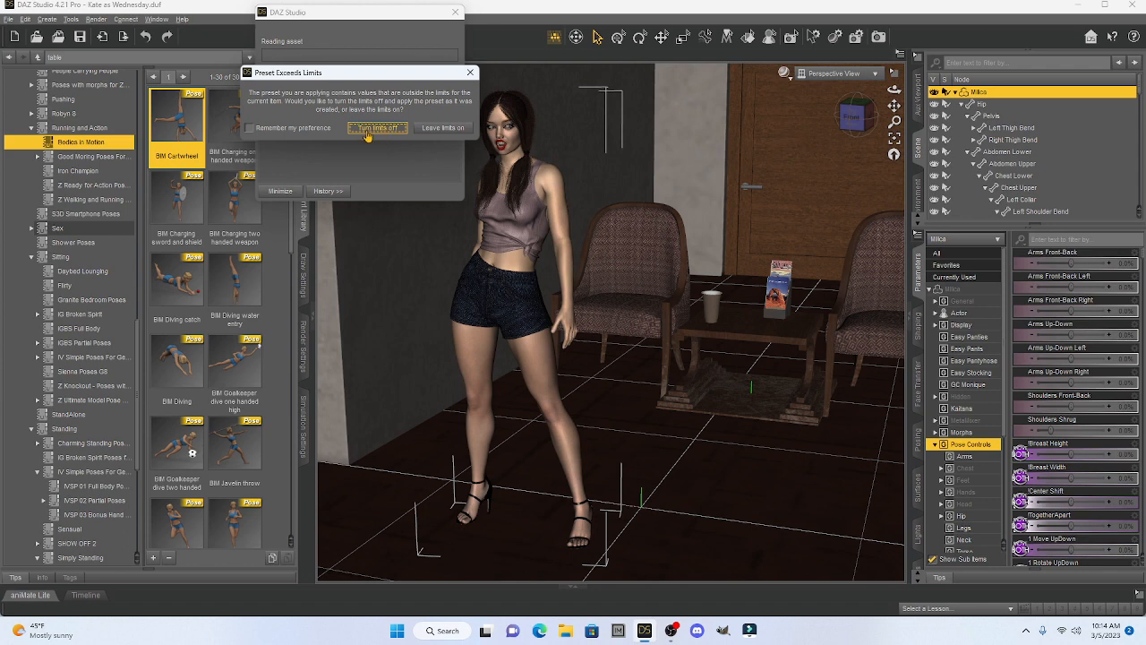
click(434, 131)
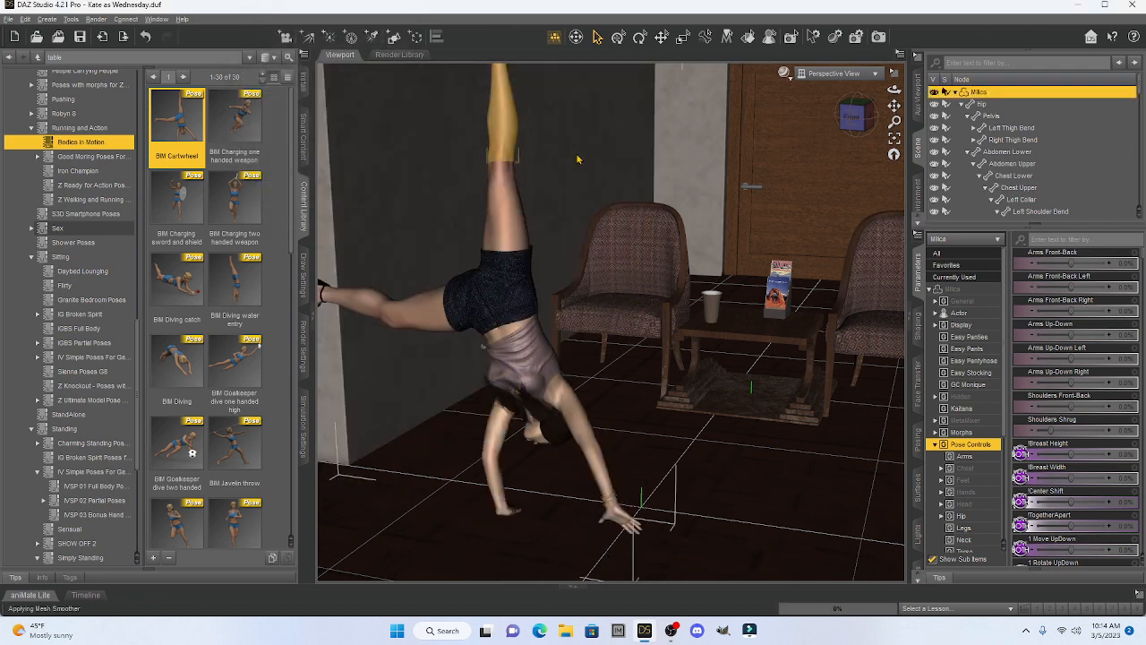
mouse_move(894, 105)
mouse_down()
mouse_move(949, 113)
mouse_move(976, 134)
mouse_move(898, 100)
mouse_up()
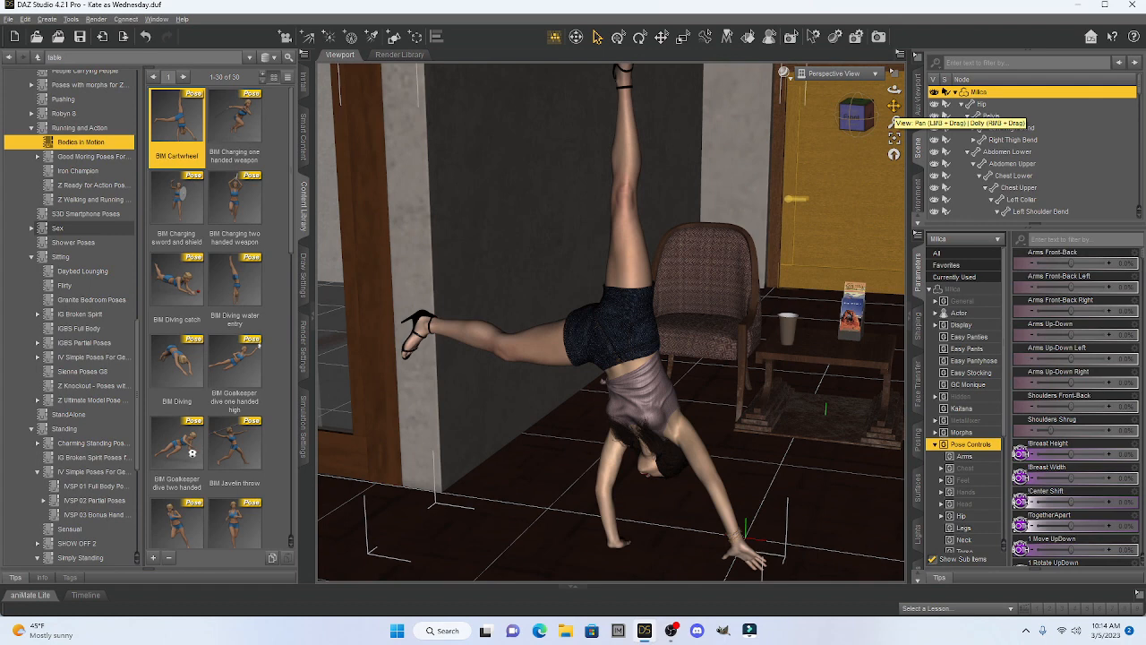
scroll(721, 223, down, 4)
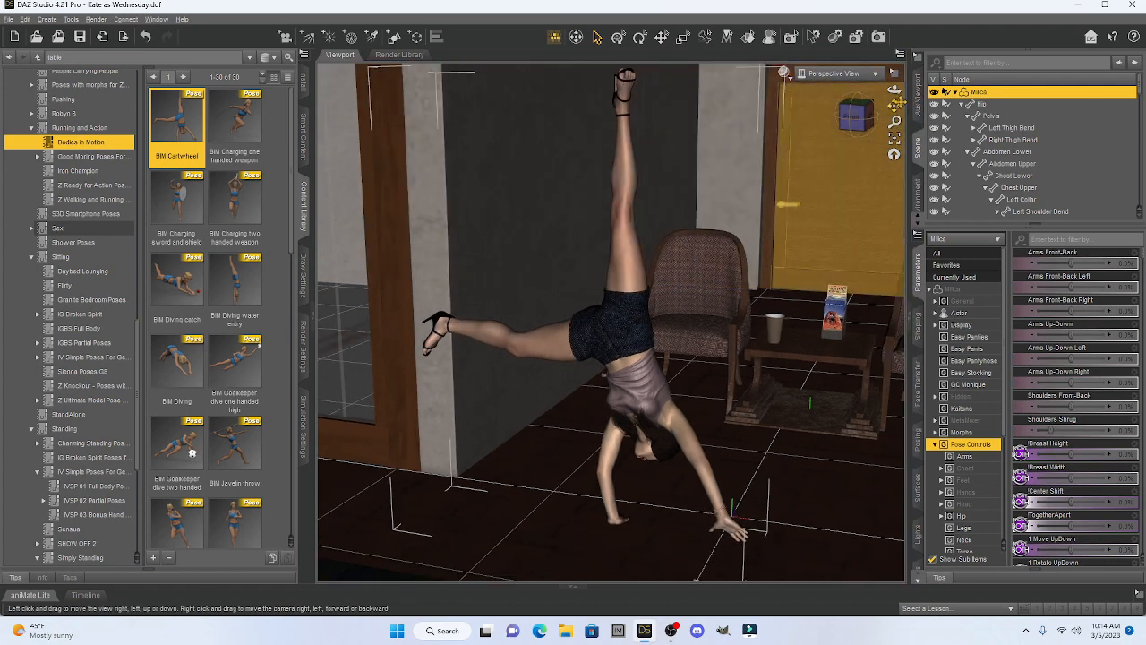
drag(894, 105, 891, 109)
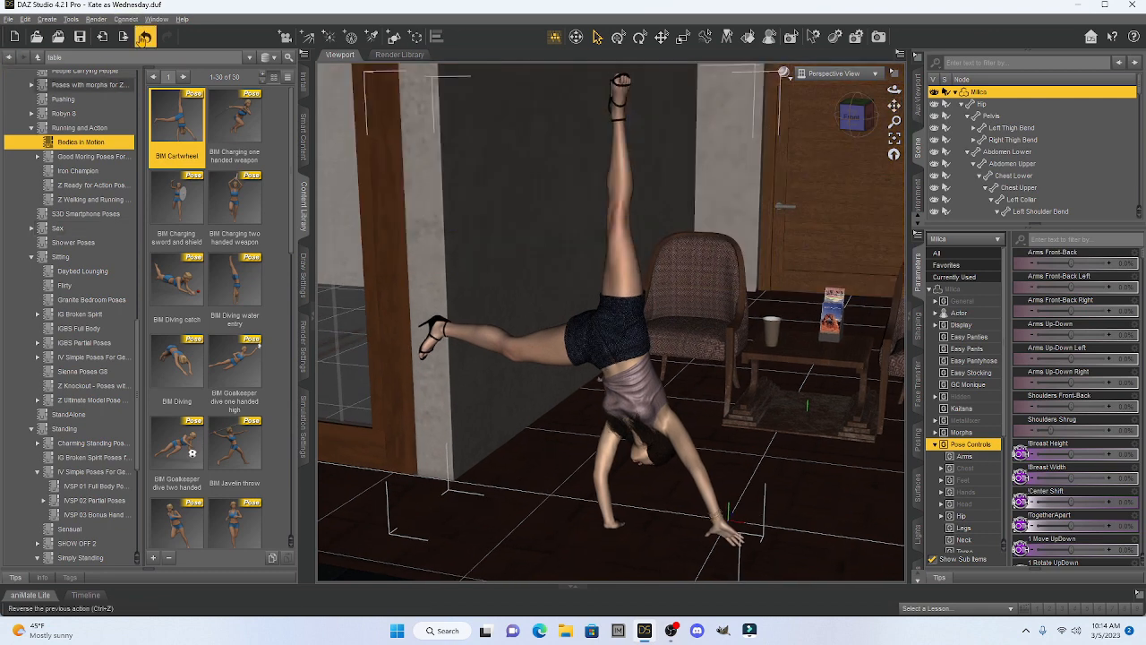
Undo the cartwheel pose and reapply BIM Cartwheel with the limits turned off
click(143, 37)
click(143, 38)
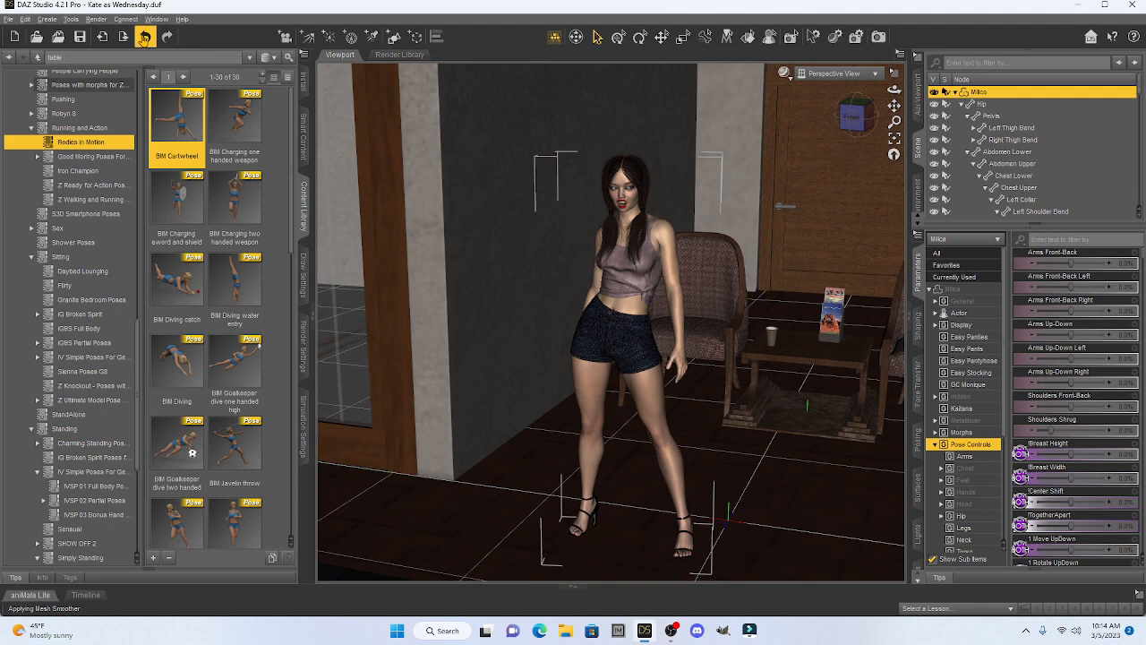
double_click(181, 119)
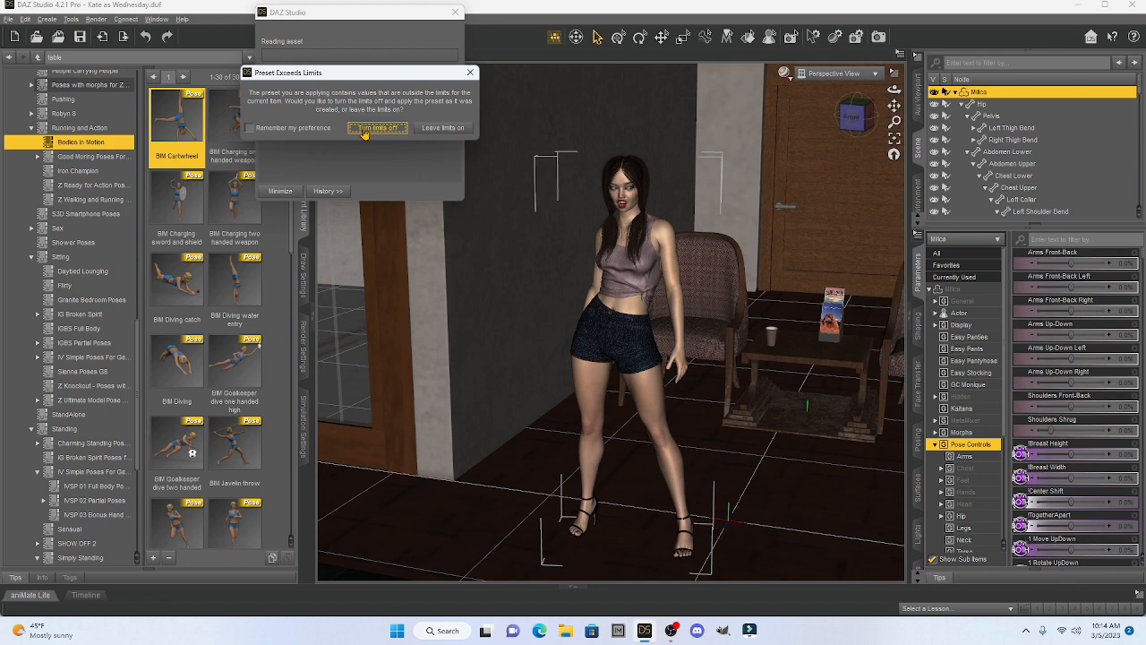
click(365, 128)
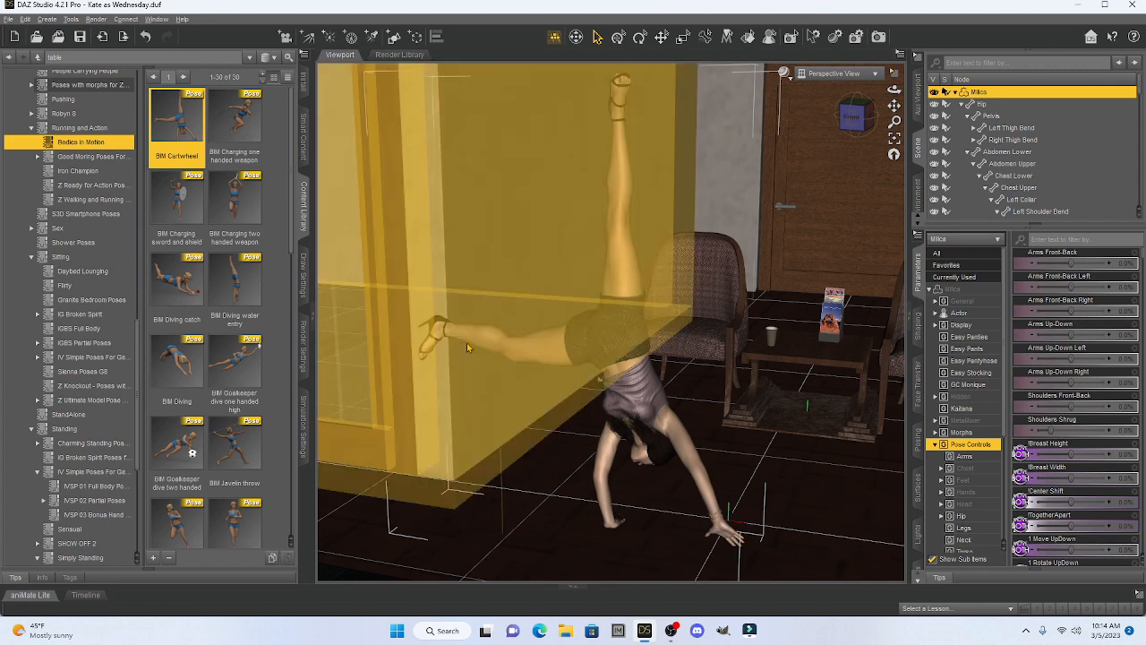
Select the figure's left shin and vary its Bend from 155 to -11 and back to 14.44
click(482, 330)
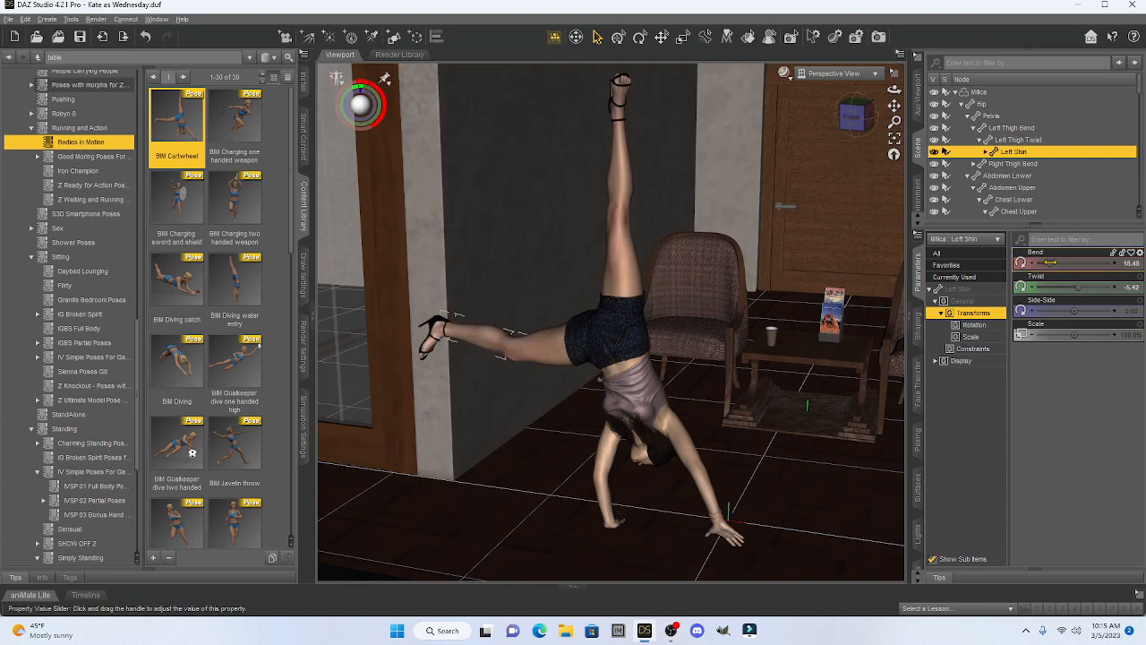
drag(1051, 262, 1113, 267)
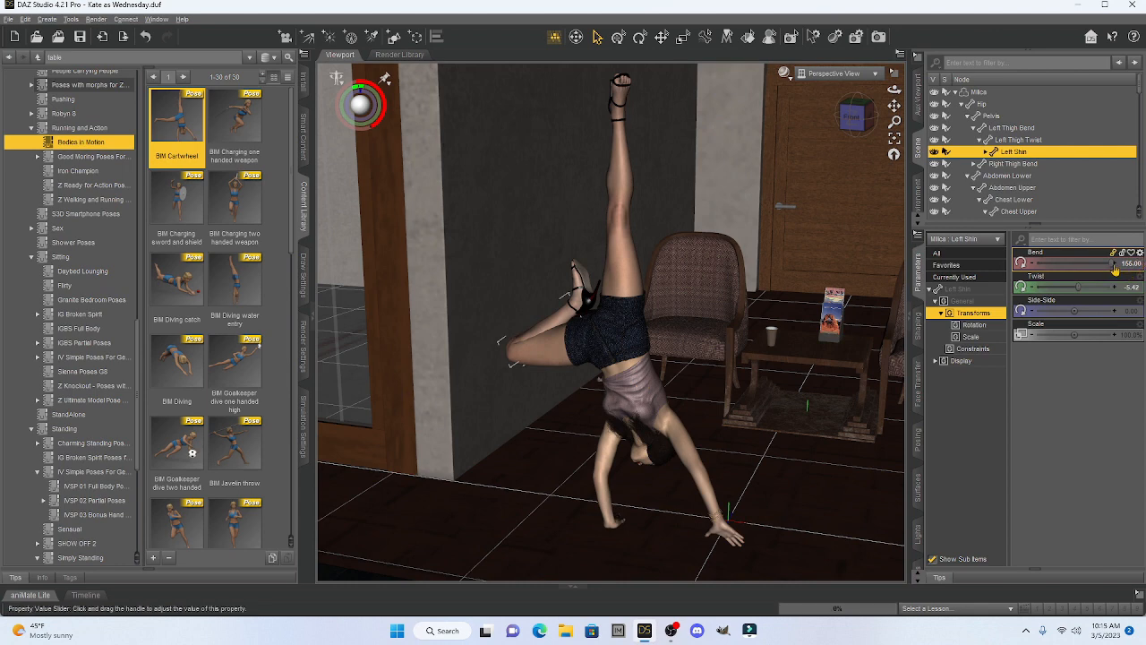
drag(1111, 263, 1034, 275)
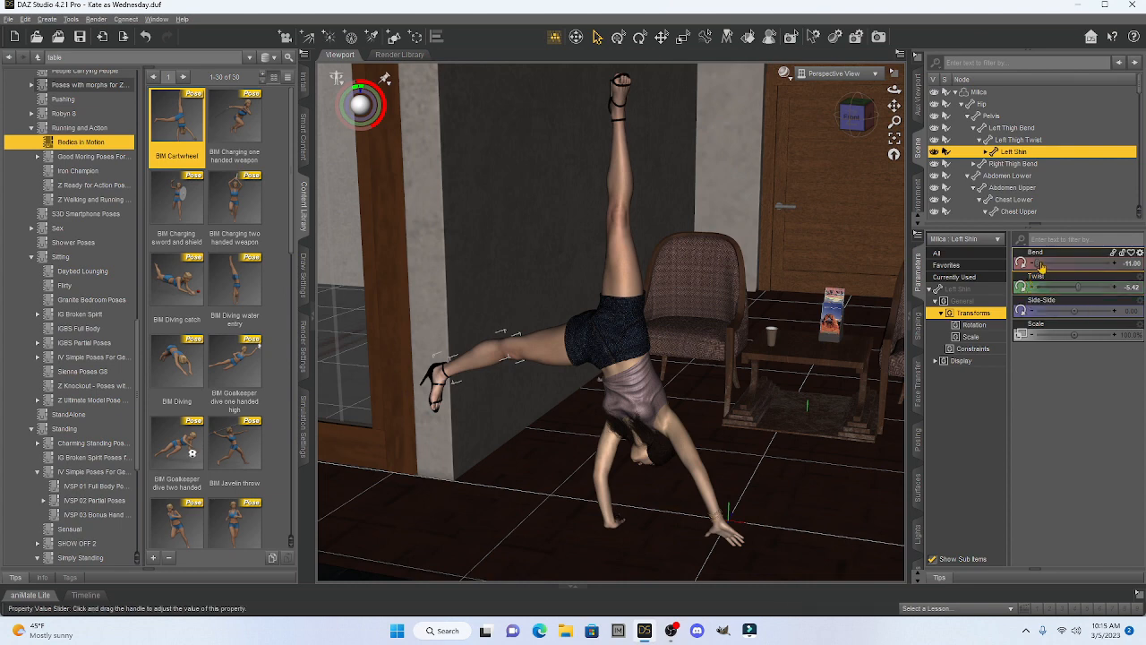
mouse_move(1036, 263)
mouse_down()
mouse_move(1060, 265)
mouse_move(1049, 269)
mouse_up()
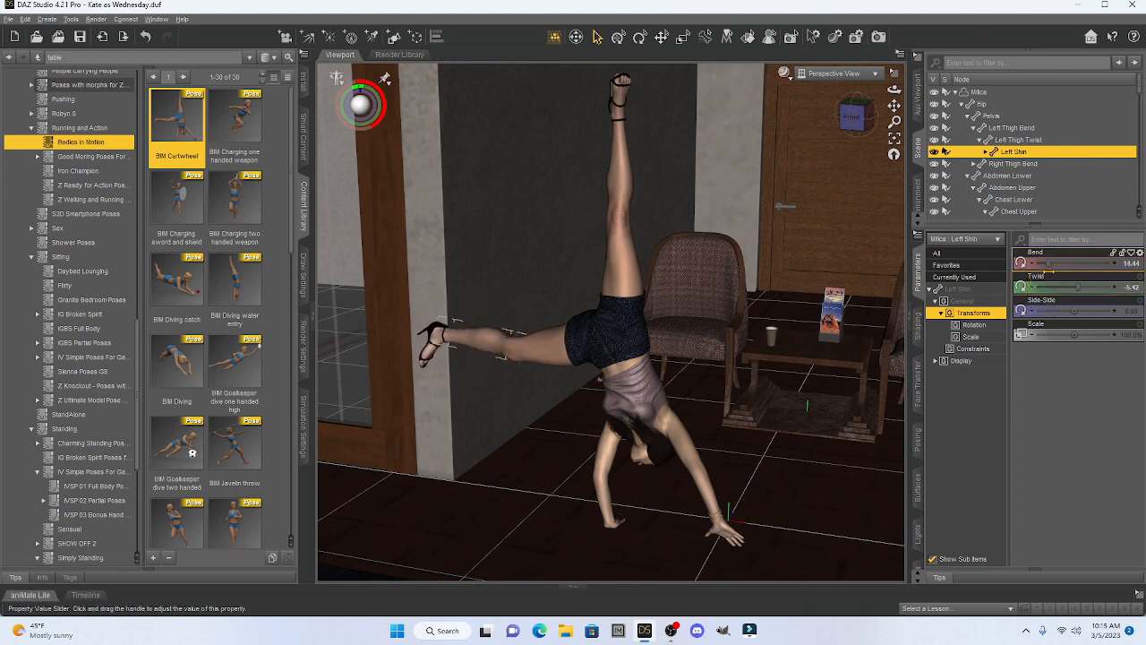
Disable Use Limits in the parameter settings of the left shin's Bend
click(1139, 254)
click(1098, 265)
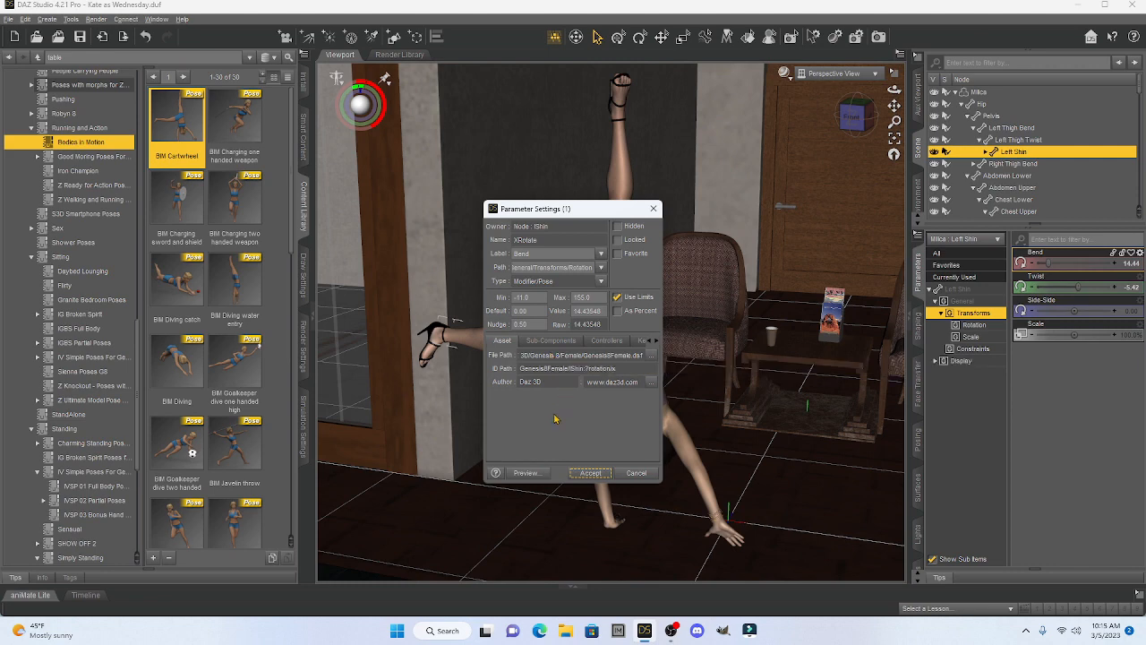
click(617, 298)
click(580, 472)
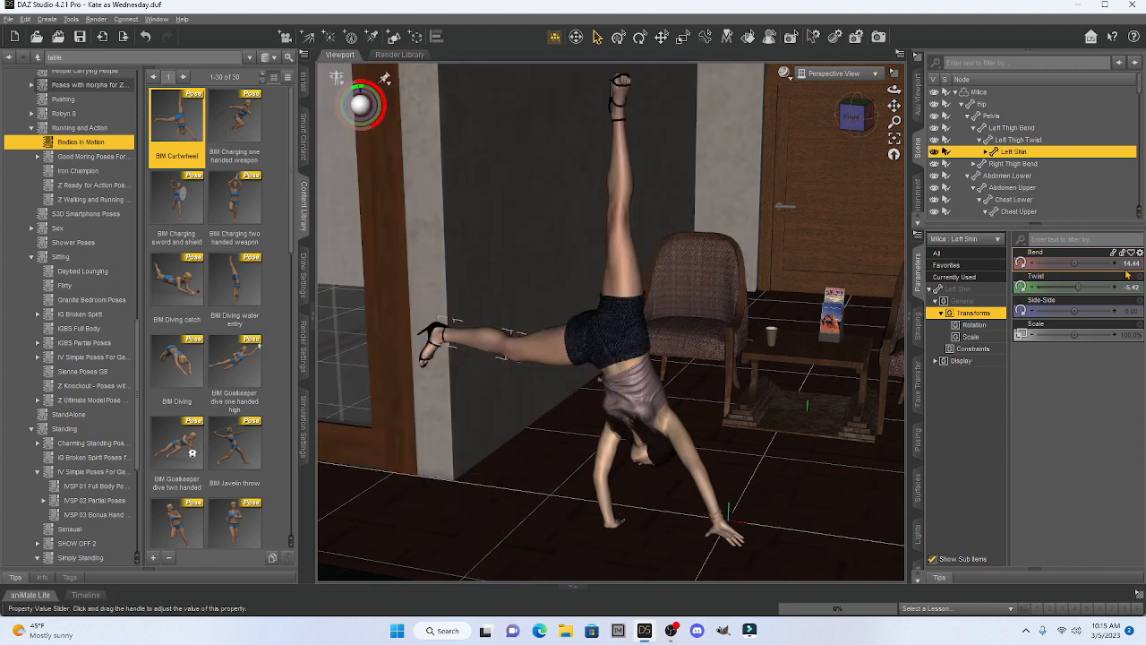
Adjust the left shin's Bend to about 67.48 and reduce it to 35.47
mouse_move(1072, 262)
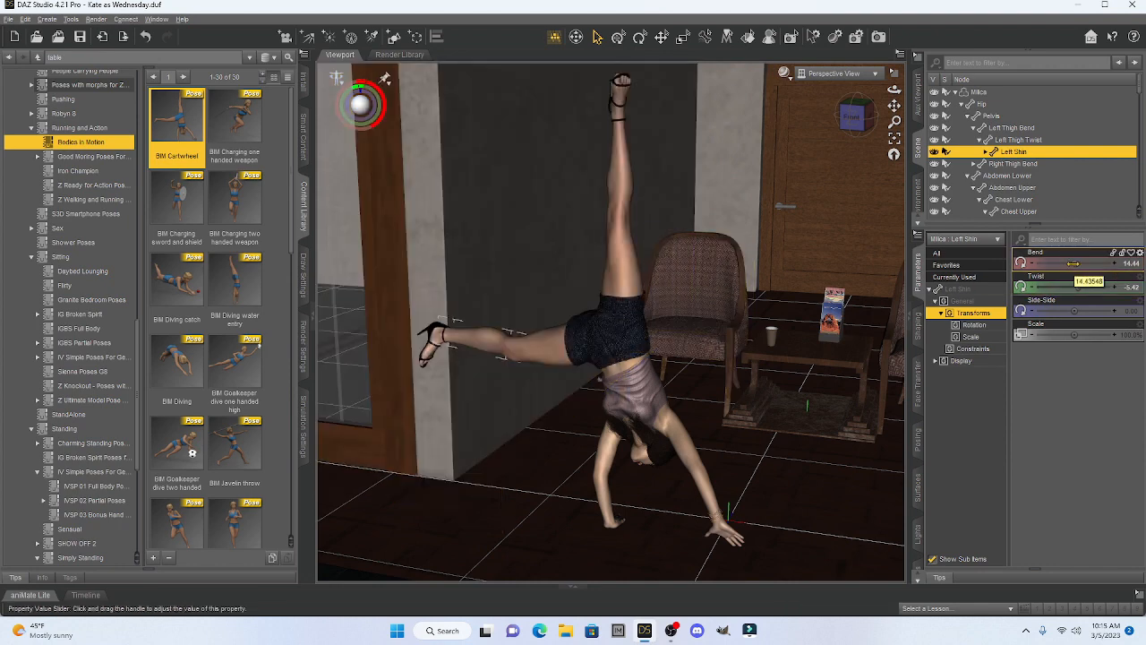
mouse_move(1073, 262)
mouse_down()
mouse_move(1090, 262)
mouse_move(1075, 264)
mouse_up()
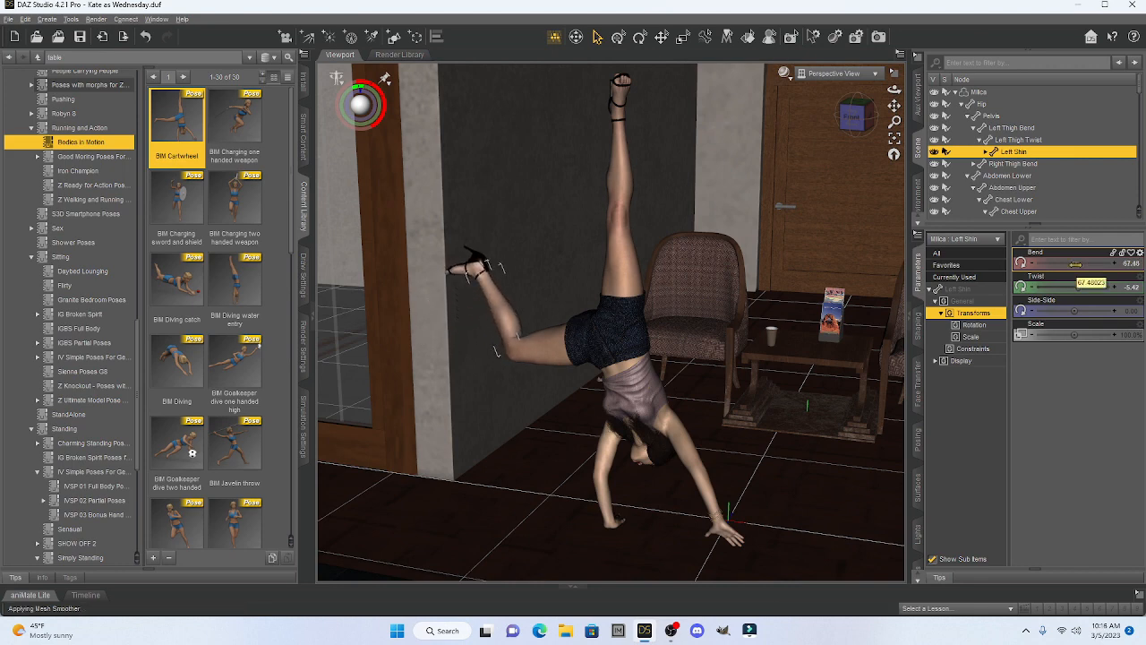
mouse_move(1075, 264)
mouse_down()
mouse_move(1048, 263)
mouse_move(1076, 264)
mouse_up()
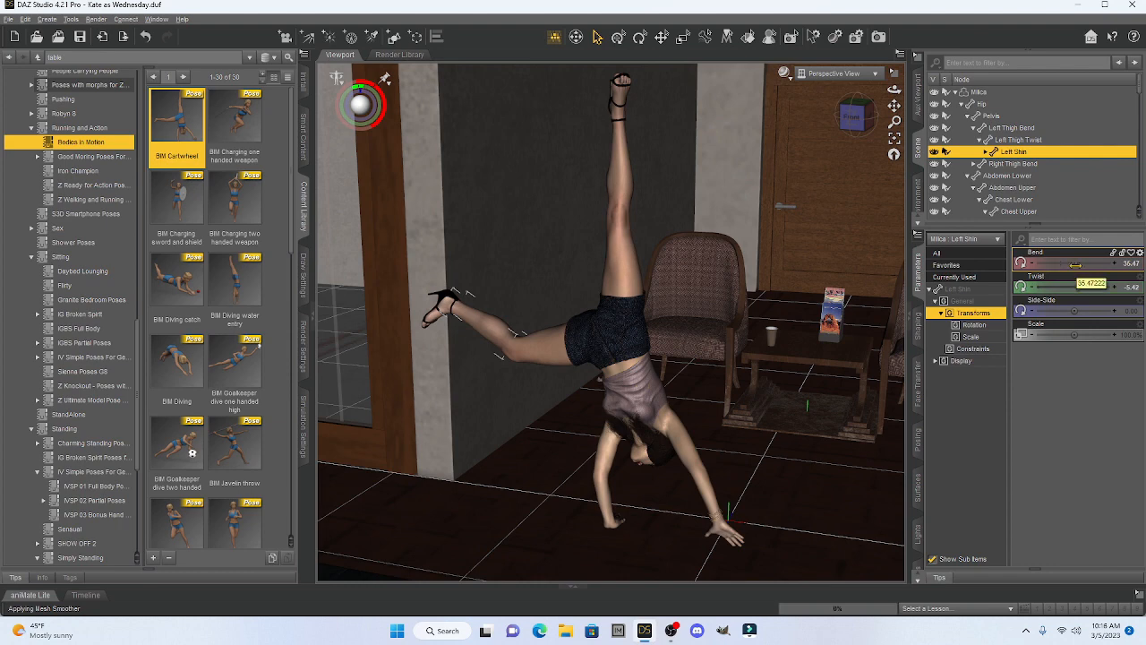
Reopen the left shin's Bend parameter settings and toggle Use Limits on and off again
click(1140, 255)
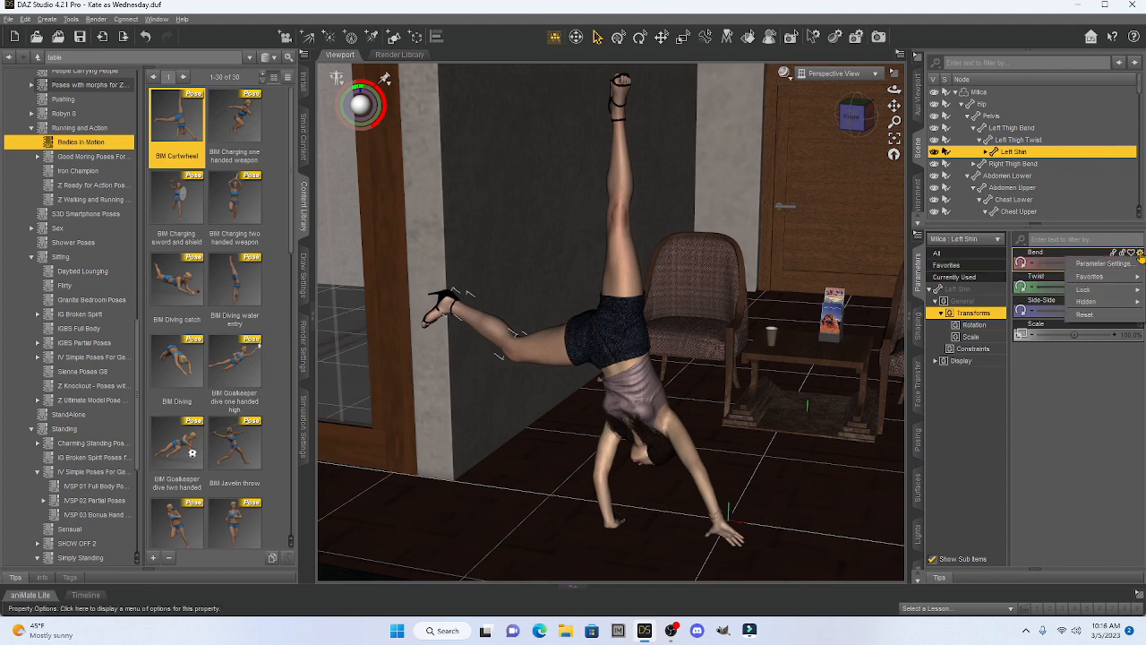
click(1094, 264)
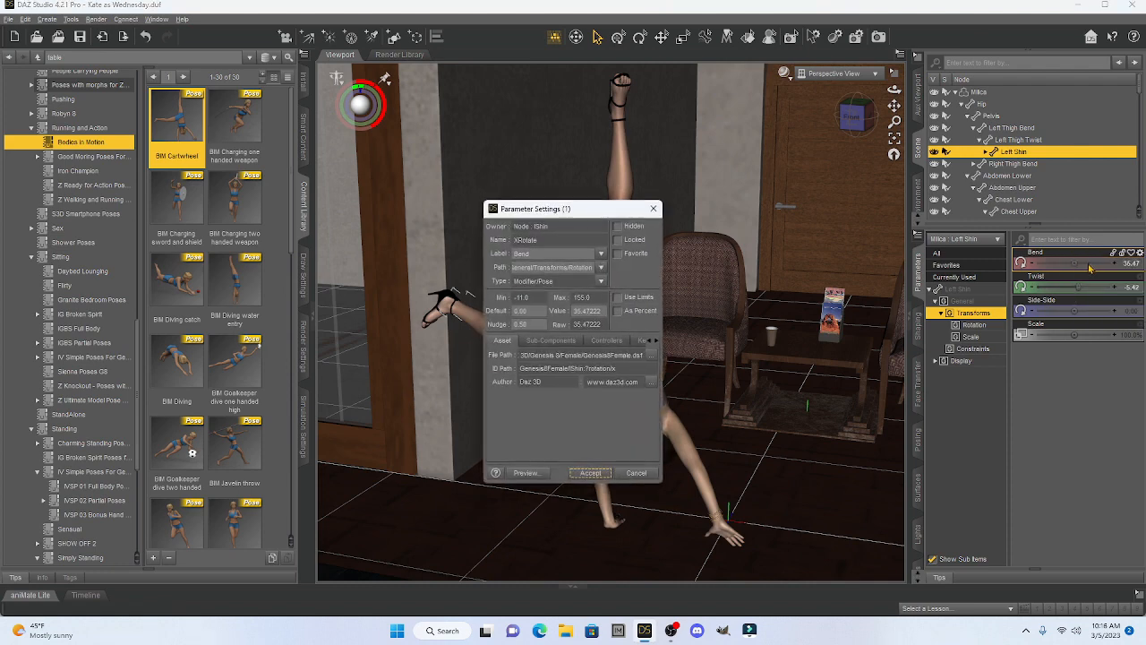
click(617, 297)
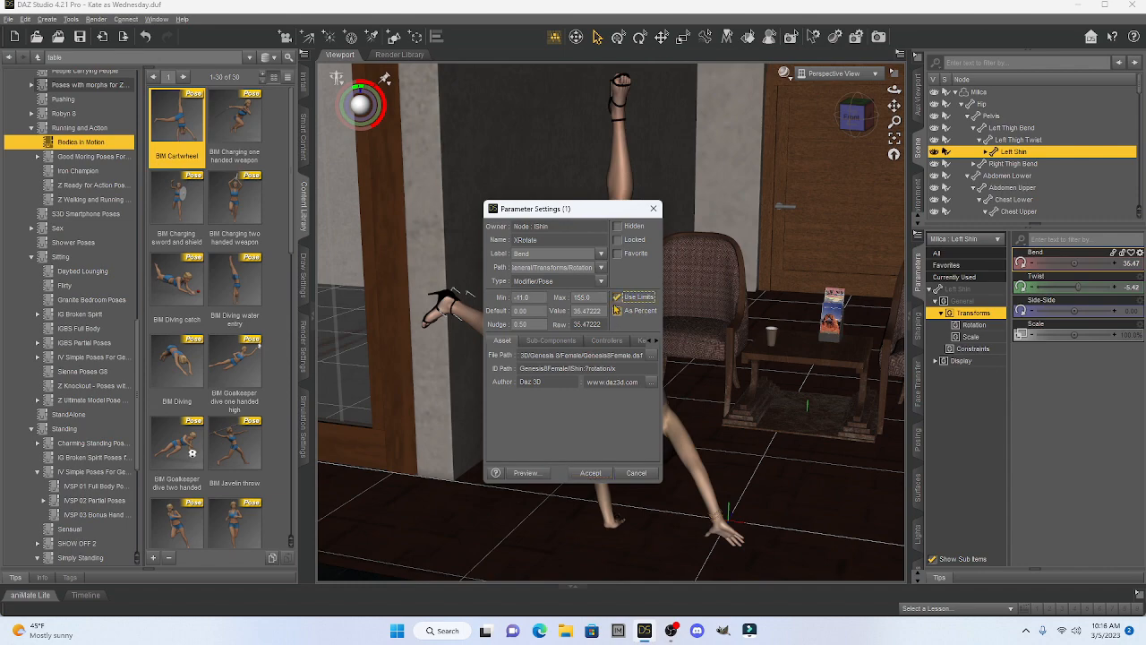
click(617, 296)
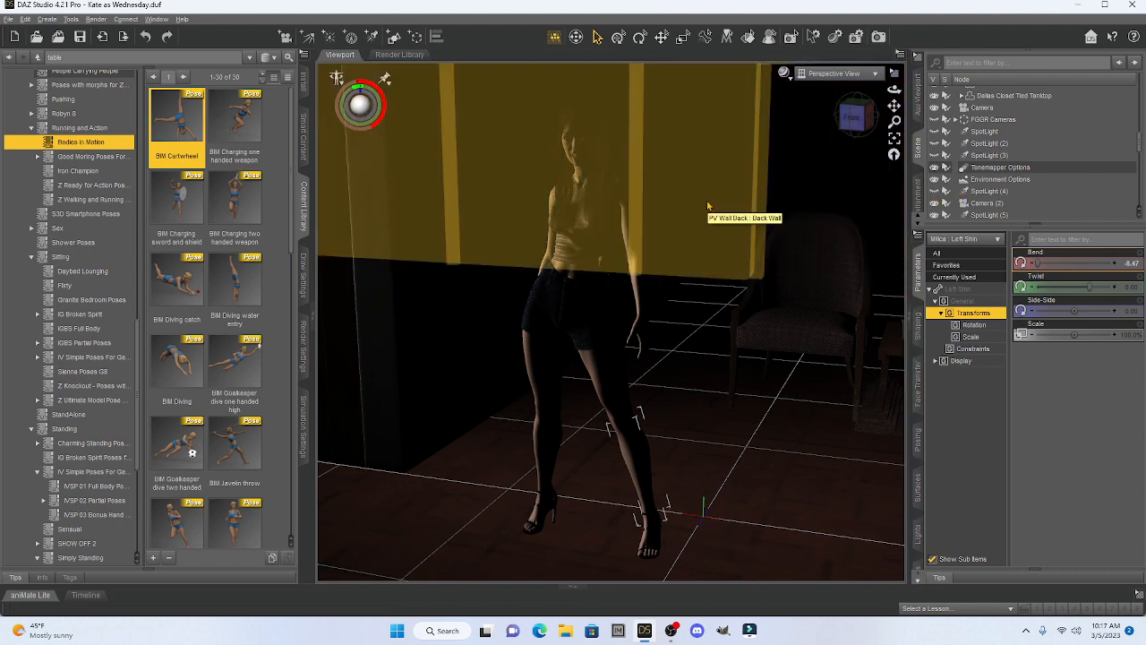
Toggle the viewport's preview lighting to brighten the dark scene around the standing figure
click(855, 128)
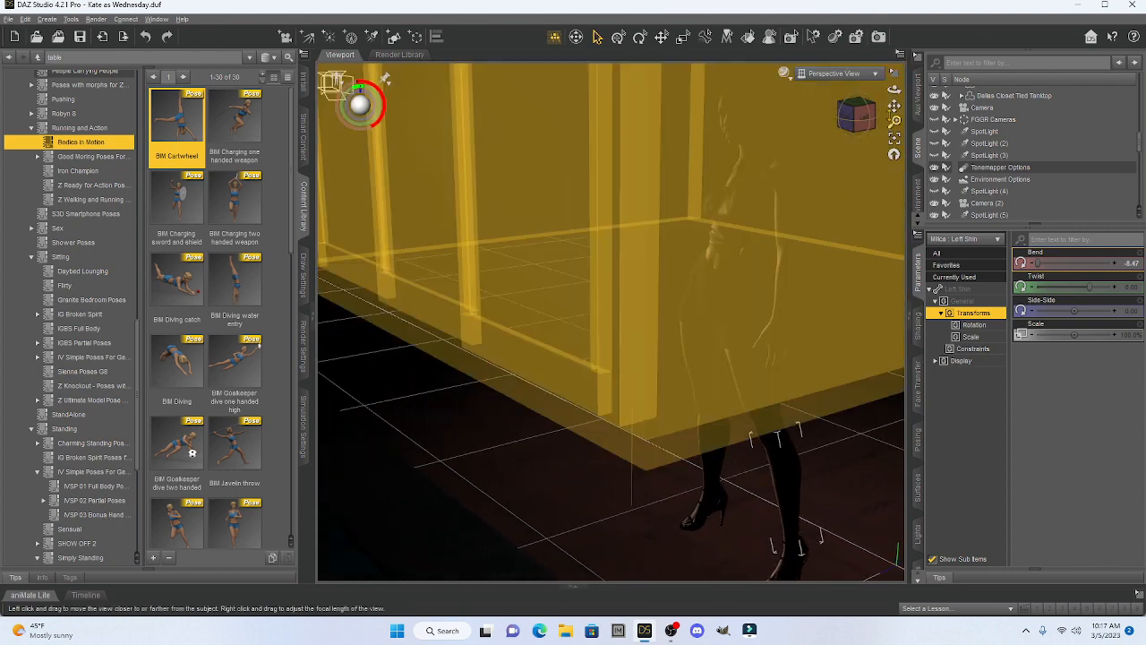
drag(894, 106, 740, 104)
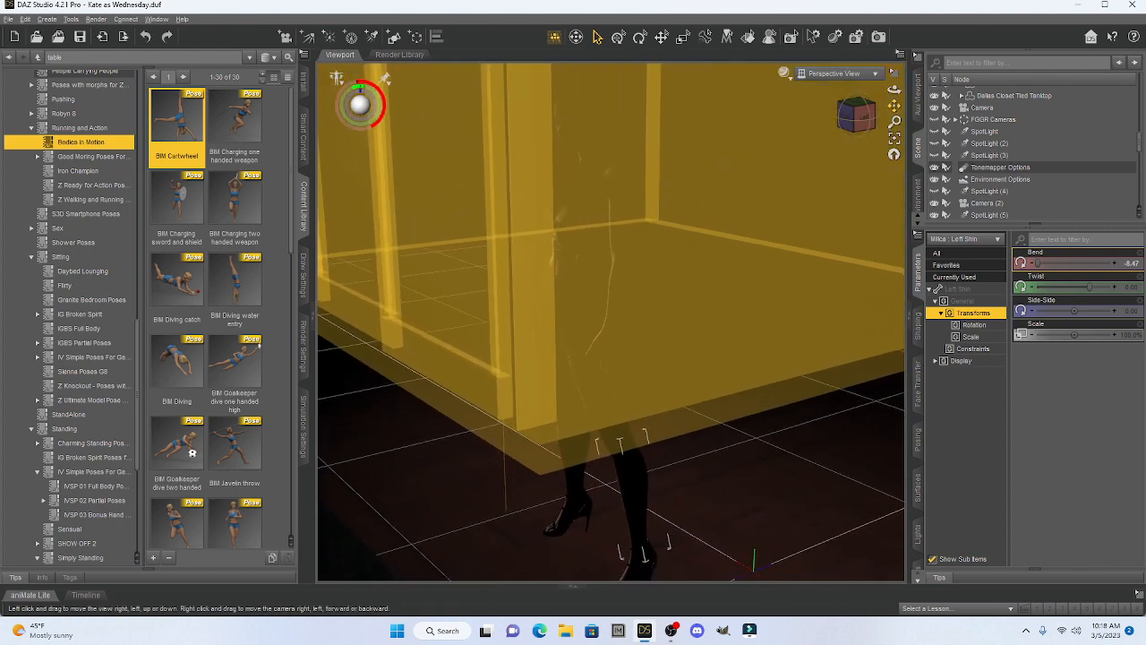
drag(861, 126, 936, 100)
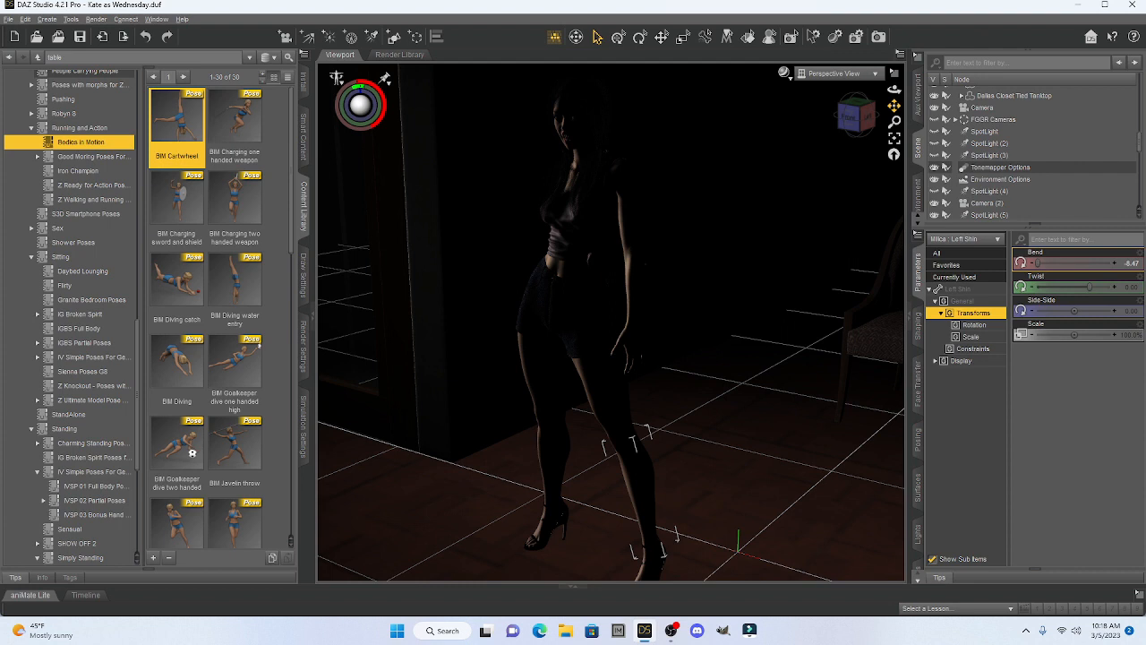
key(ctrl+l)
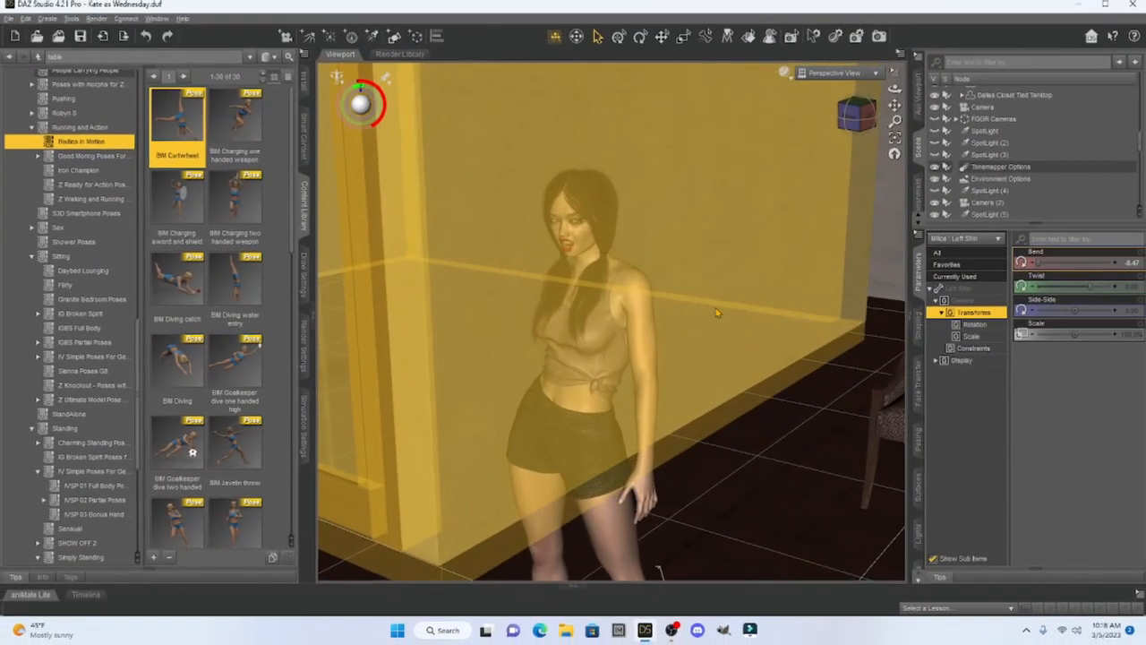
Select the figure's head in a close-up view of the face
scroll(715, 308, up, 10)
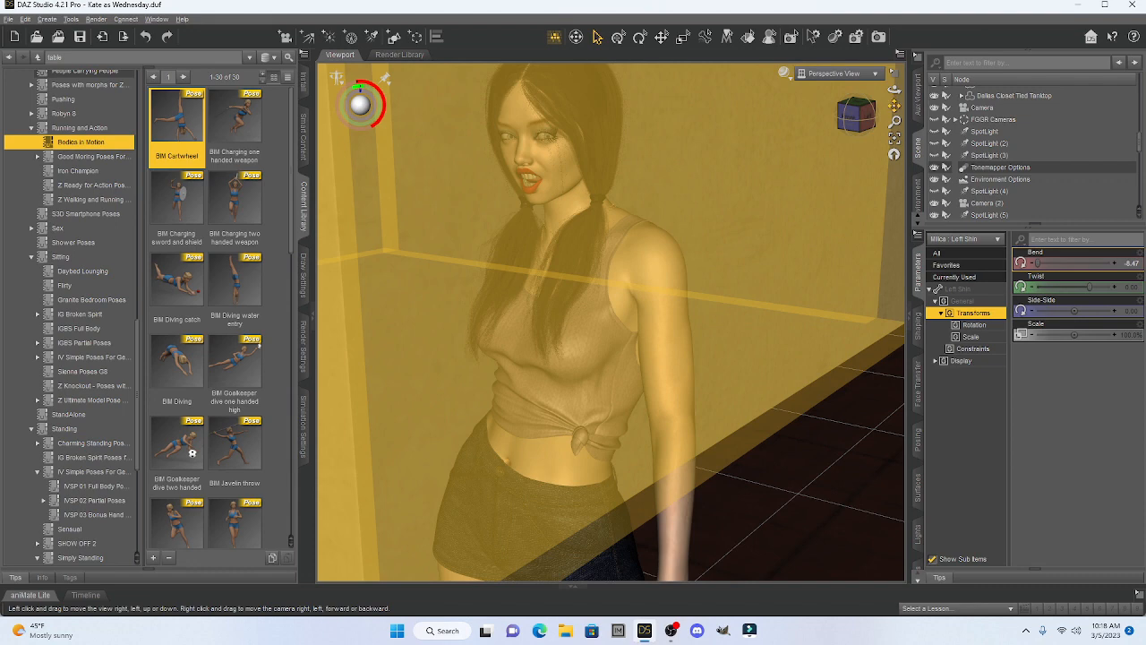
drag(894, 105, 931, 192)
drag(857, 115, 876, 69)
scroll(796, 201, up, 3)
scroll(796, 201, up, 4)
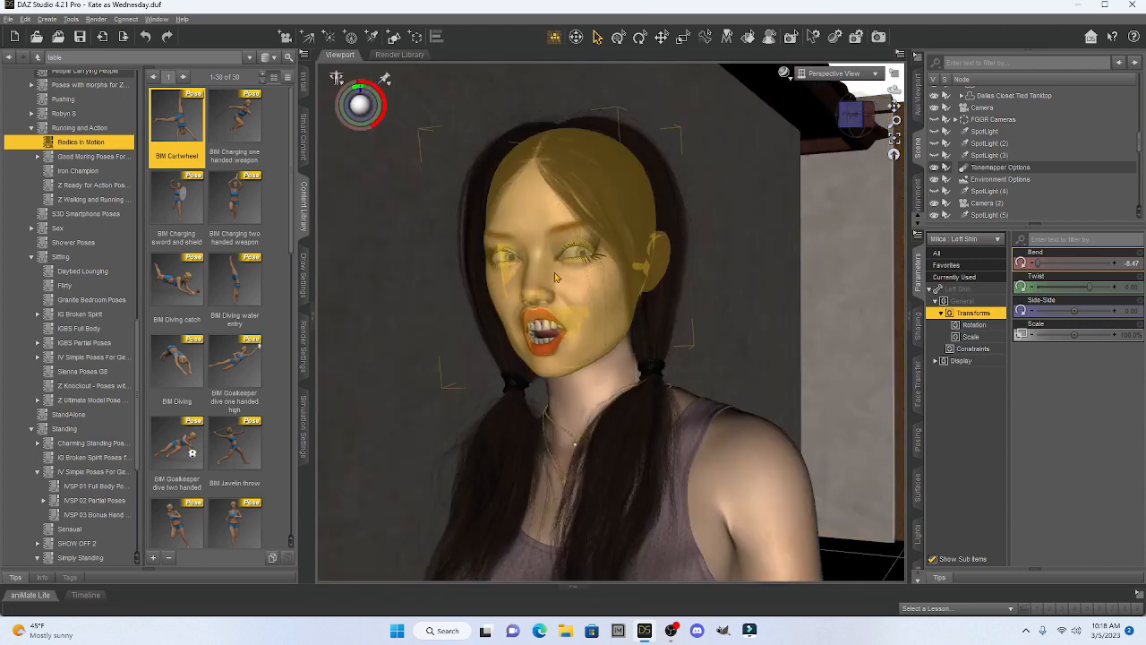
click(554, 272)
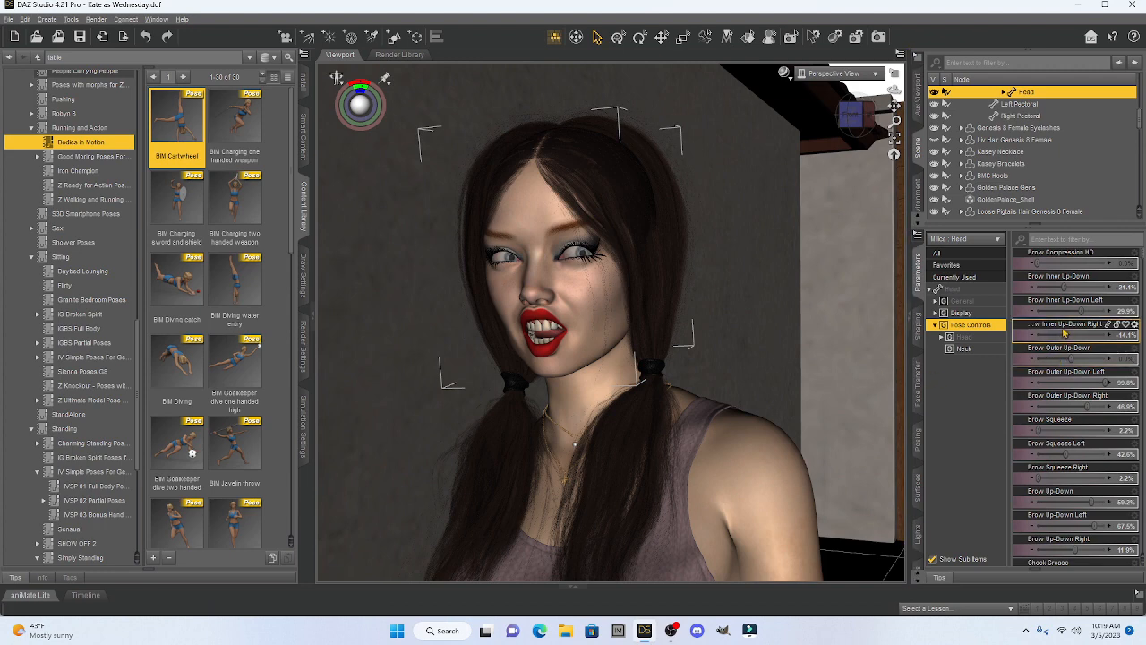
Set the head's Surprised HD expression to 18.3% and its Kiss expression to 15.7%
scroll(1064, 328, down, 4)
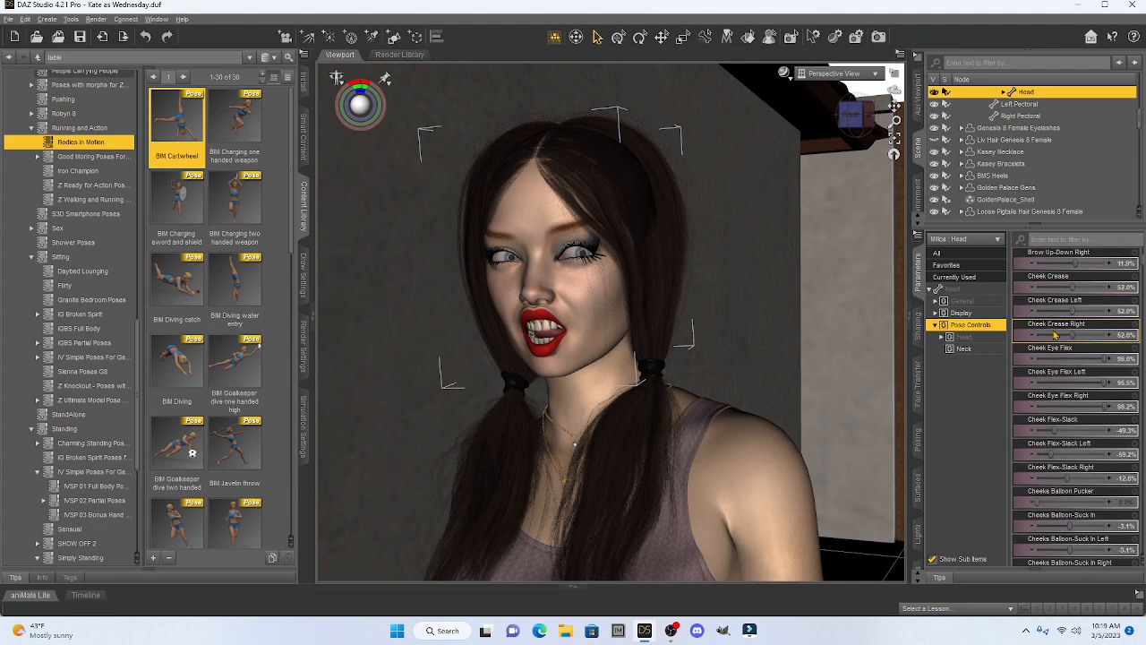
scroll(1056, 401, down, 15)
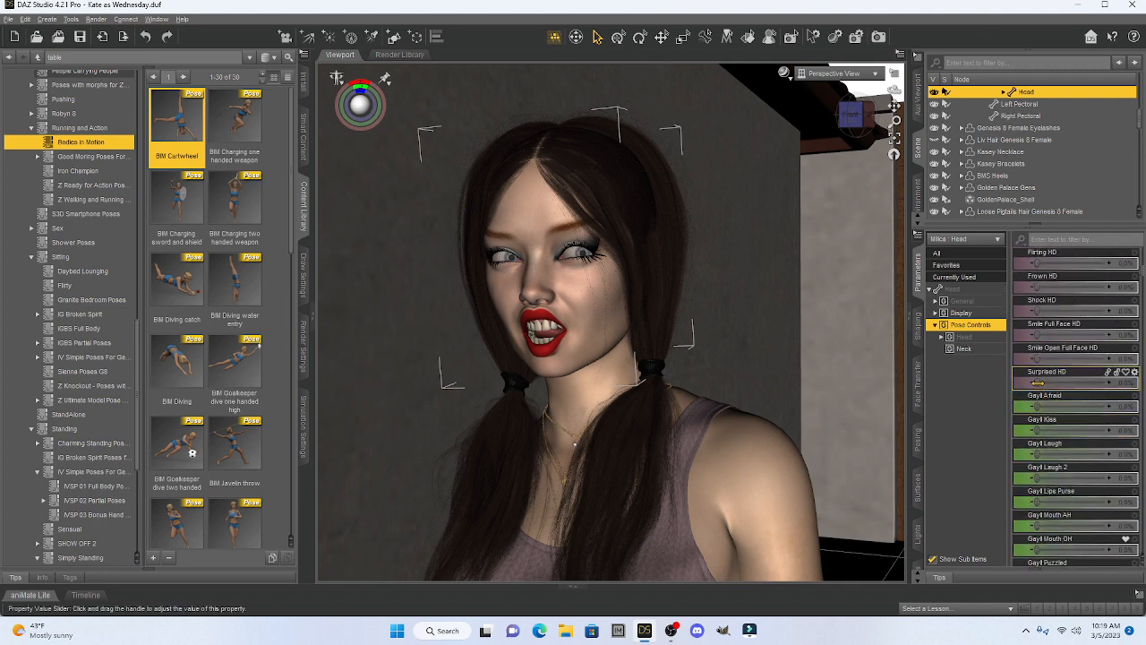
drag(1036, 381, 1046, 430)
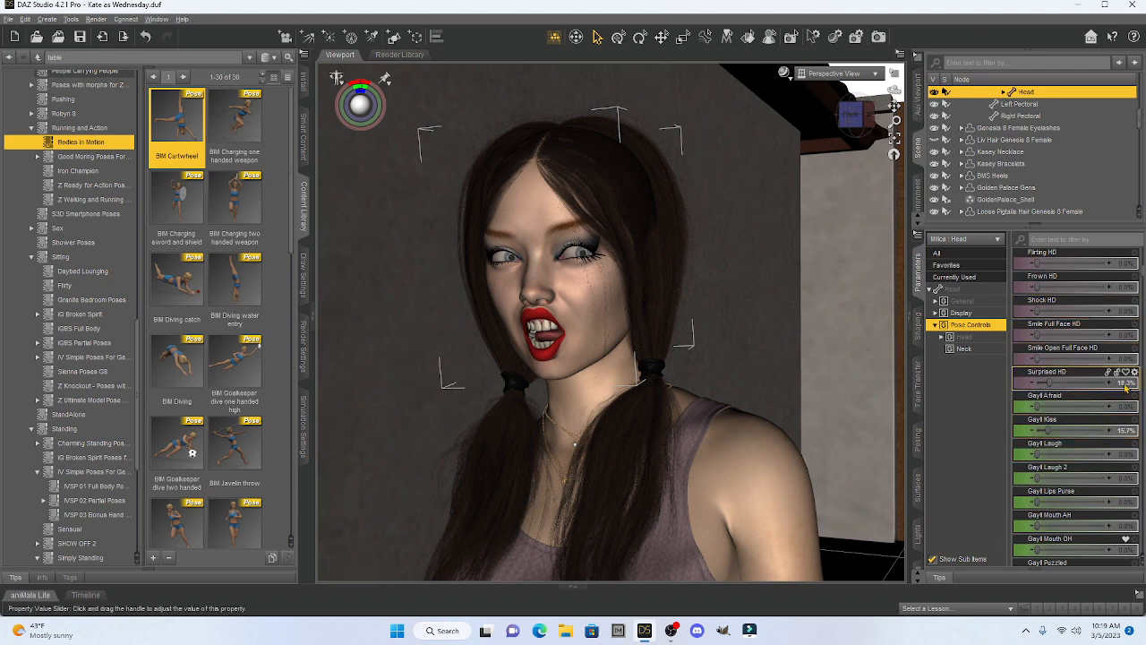
Reset the head's expression and rotation with Restore Selected Item(s) Pose
mouse_move(1126, 386)
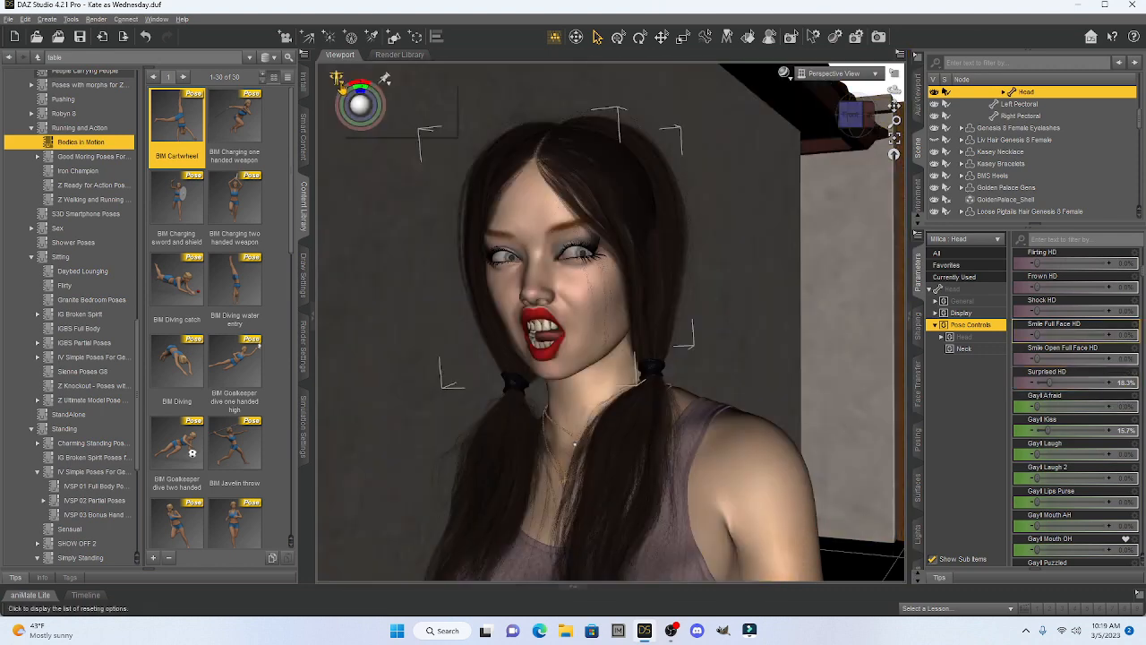
click(340, 82)
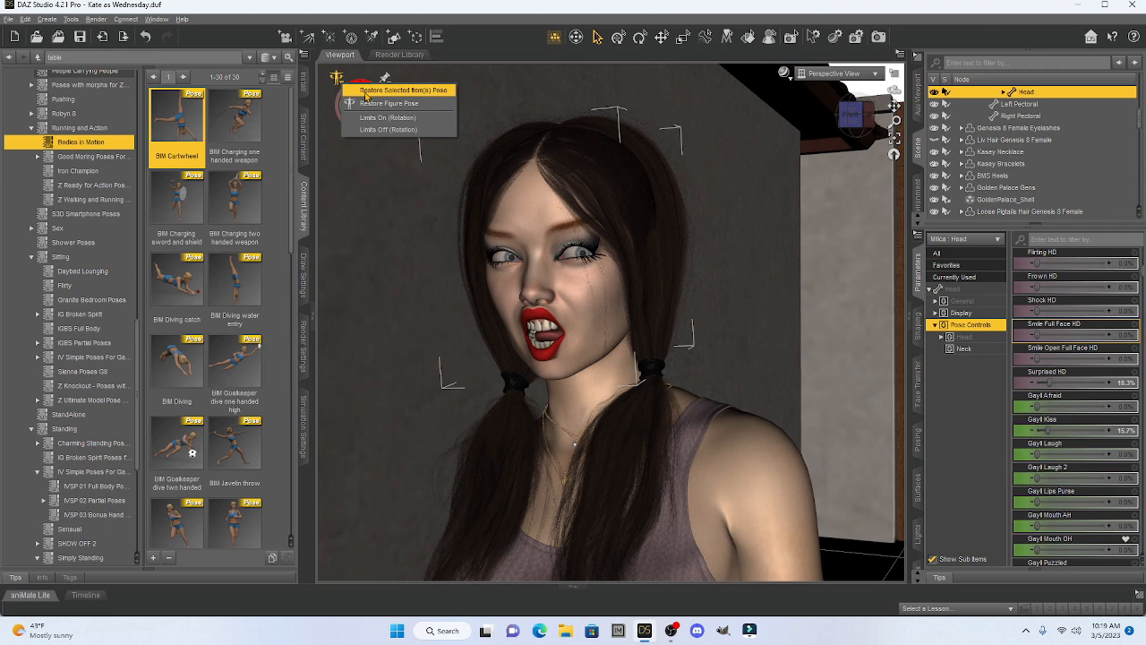
click(365, 92)
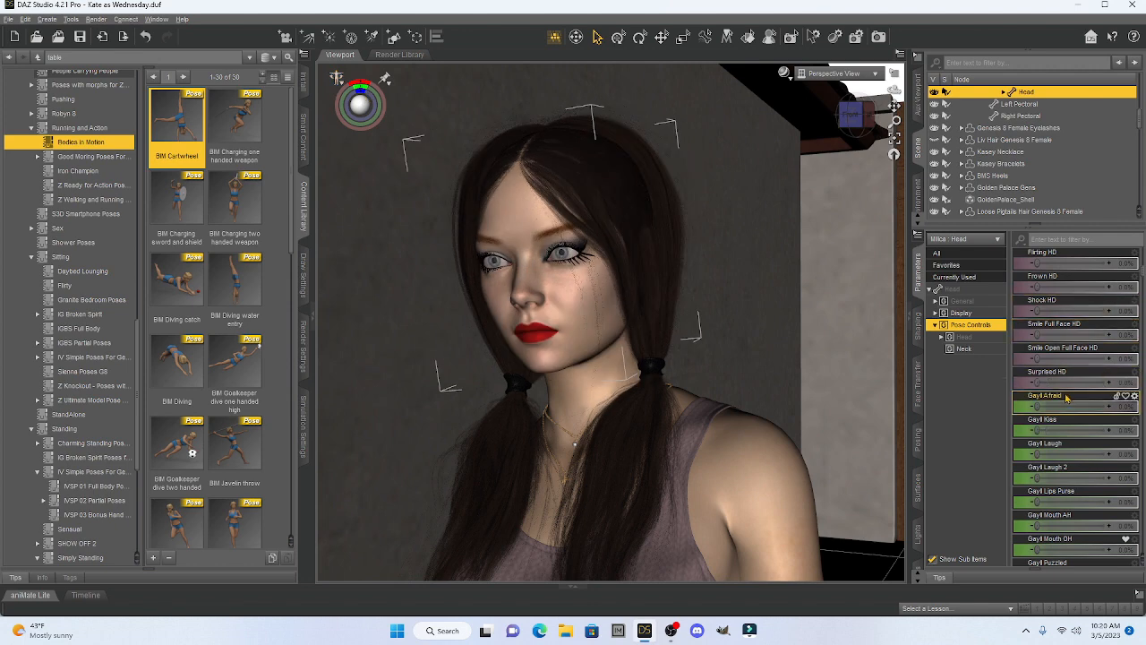
Set the head's Laugh and Mouth AH expressions to 100% each
mouse_move(1037, 383)
mouse_down()
mouse_move(1099, 382)
mouse_move(1030, 385)
mouse_up()
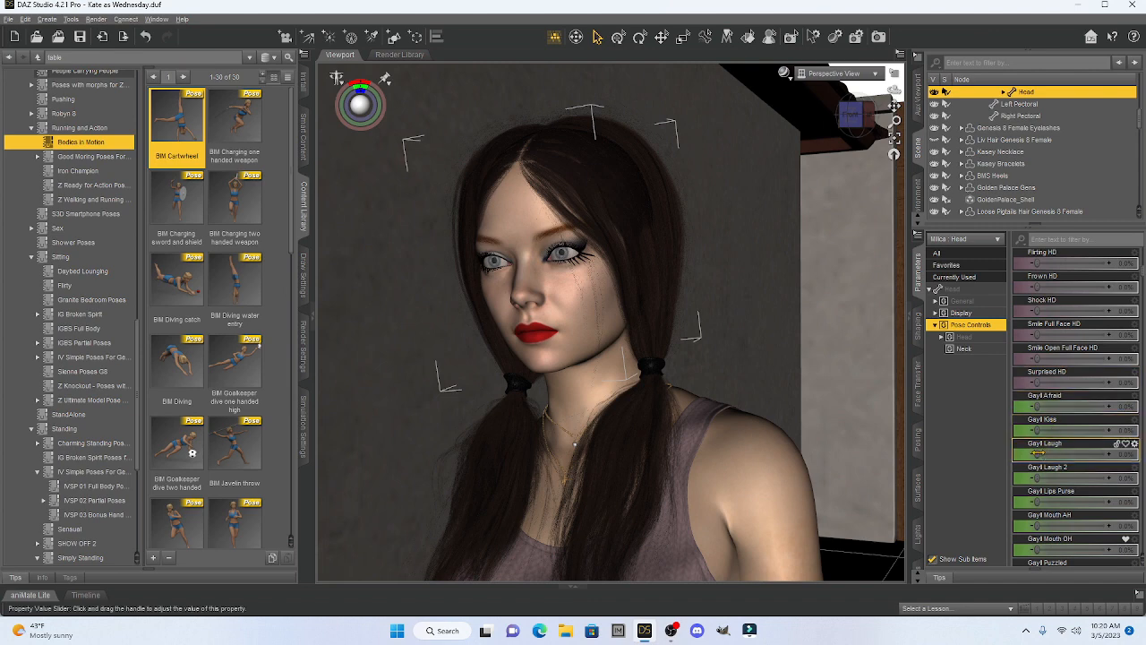
drag(1037, 453, 1113, 454)
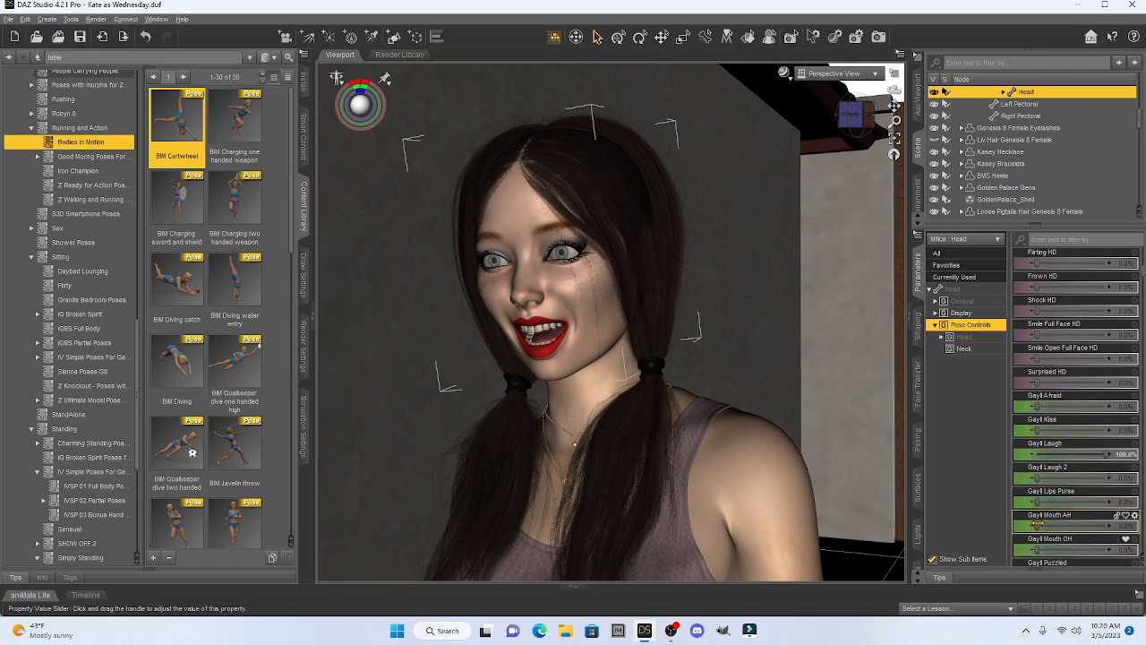
drag(1039, 525, 1115, 525)
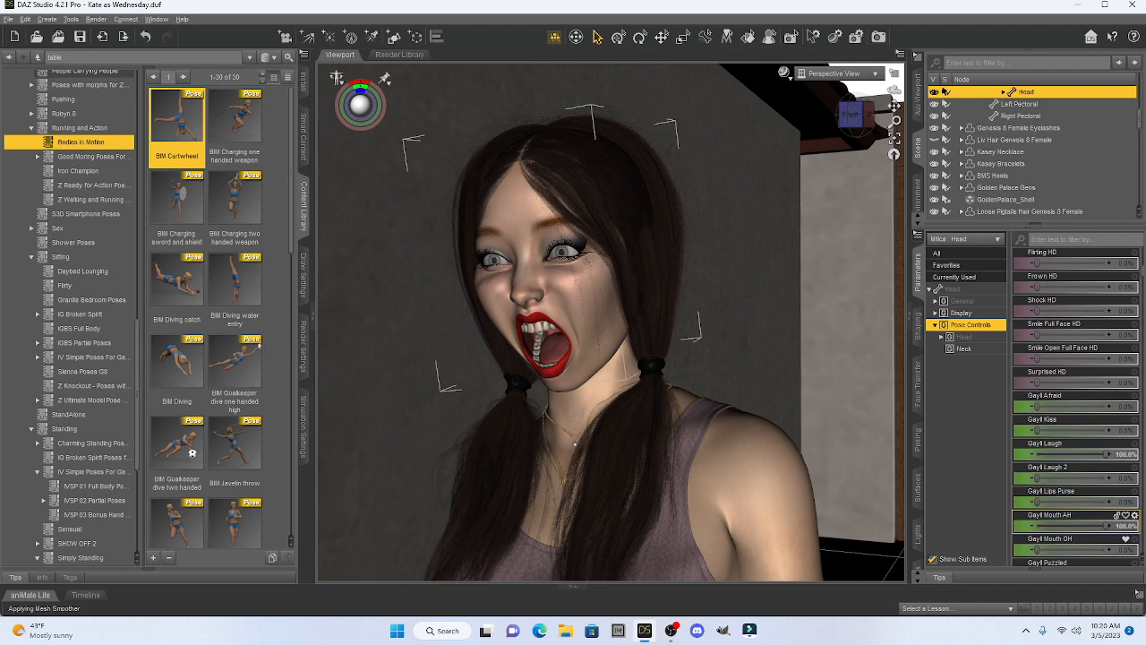
scroll(1066, 407, up, 10)
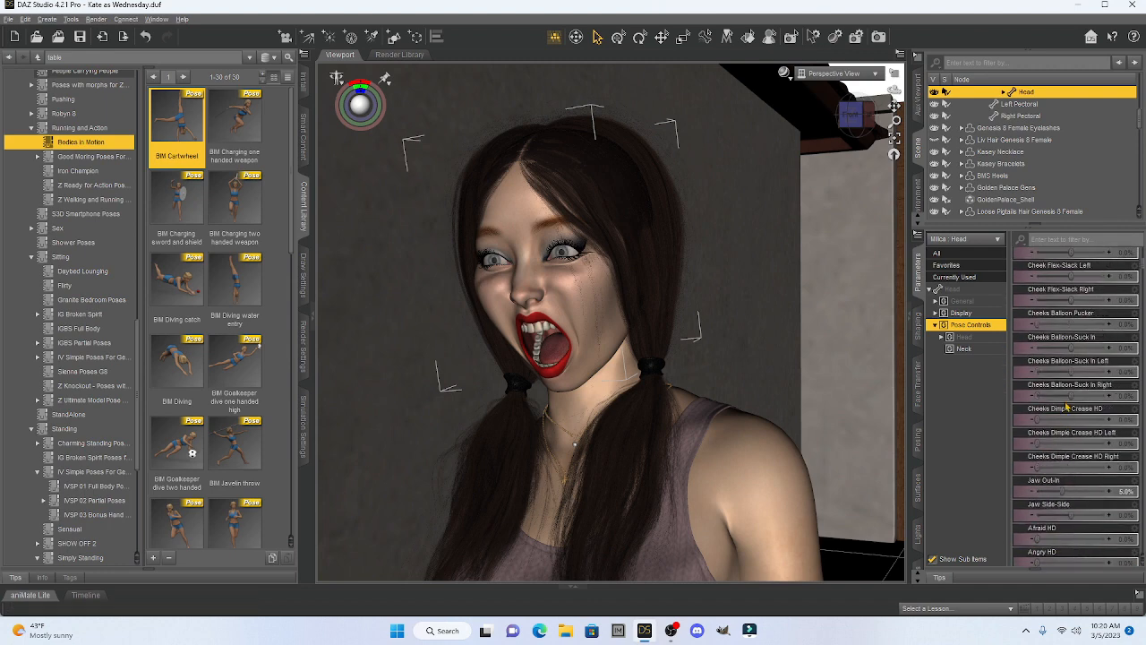
scroll(1067, 407, down, 10)
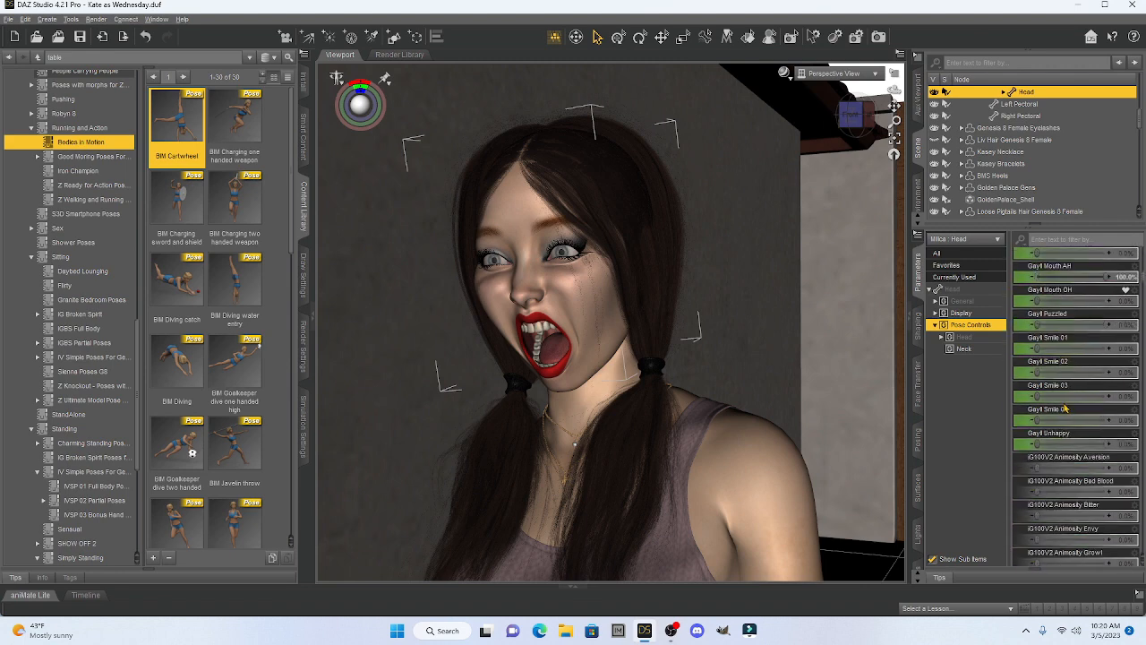
scroll(1064, 407, down, 6)
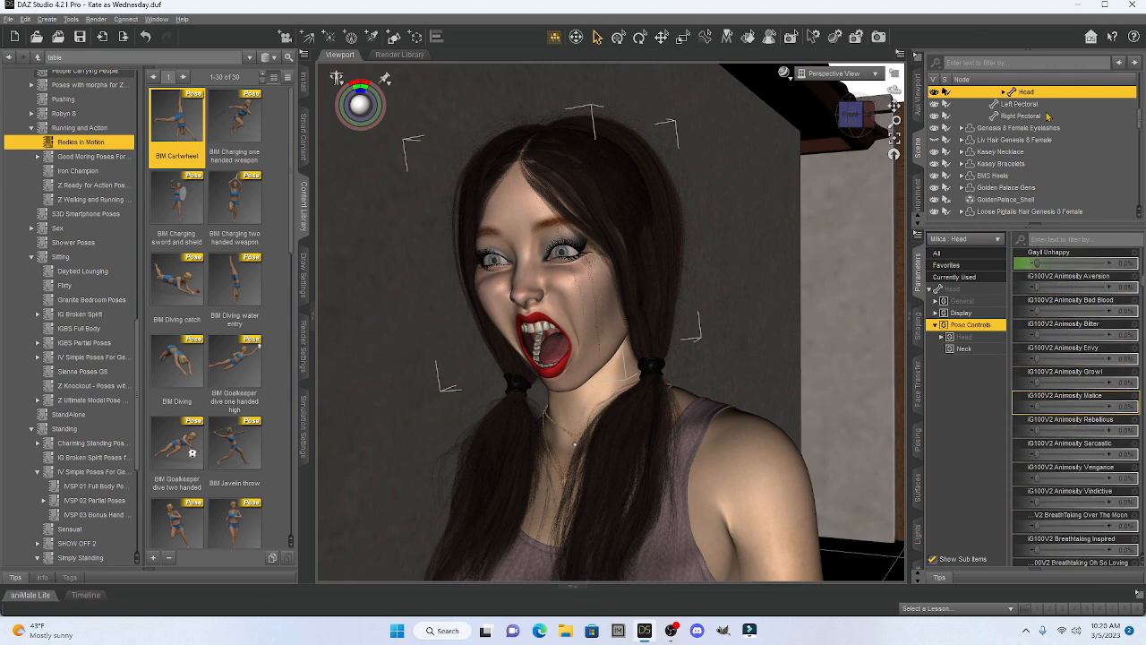
Clear the exaggerated open-mouth expression from the head with Restore Selected Item(s) Pose
click(339, 79)
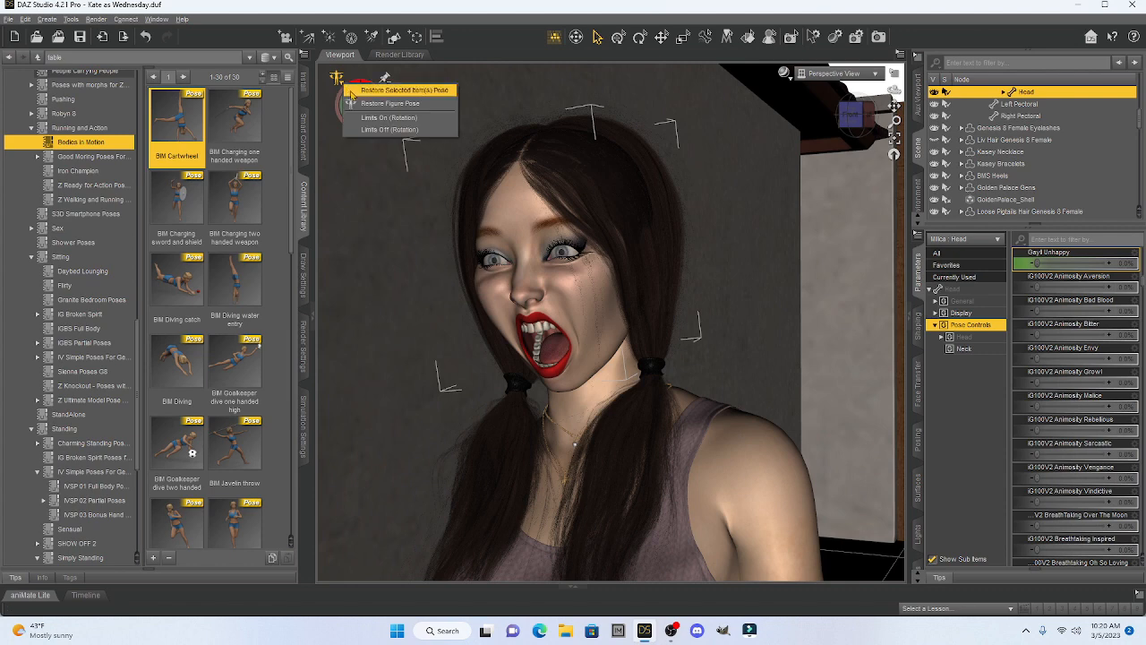
click(352, 92)
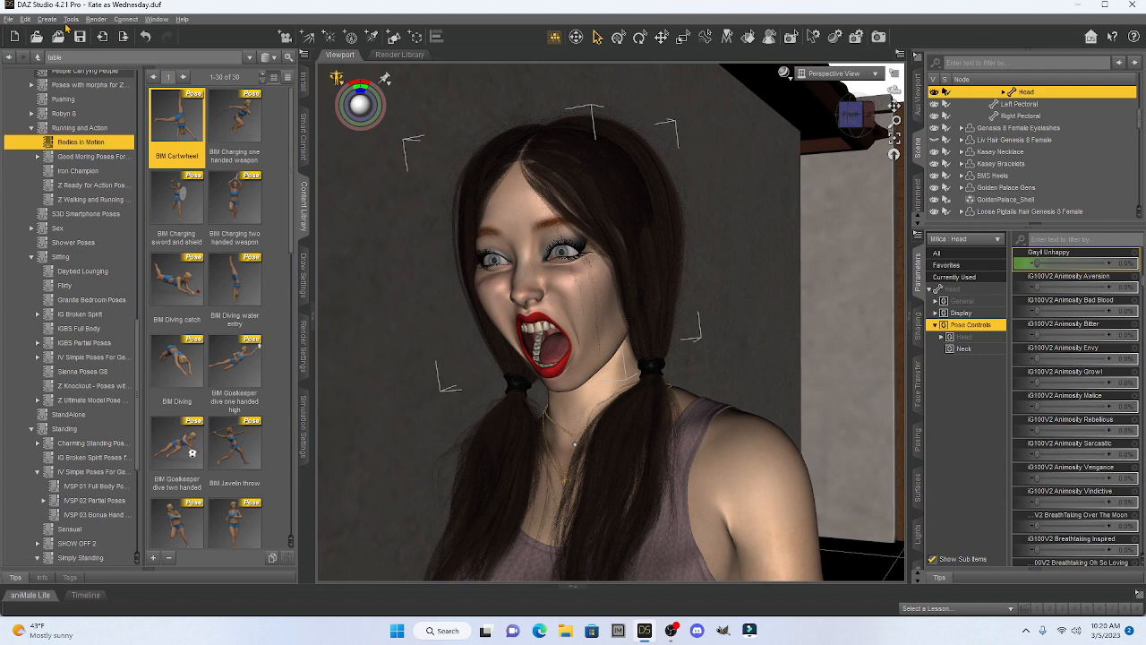
click(341, 83)
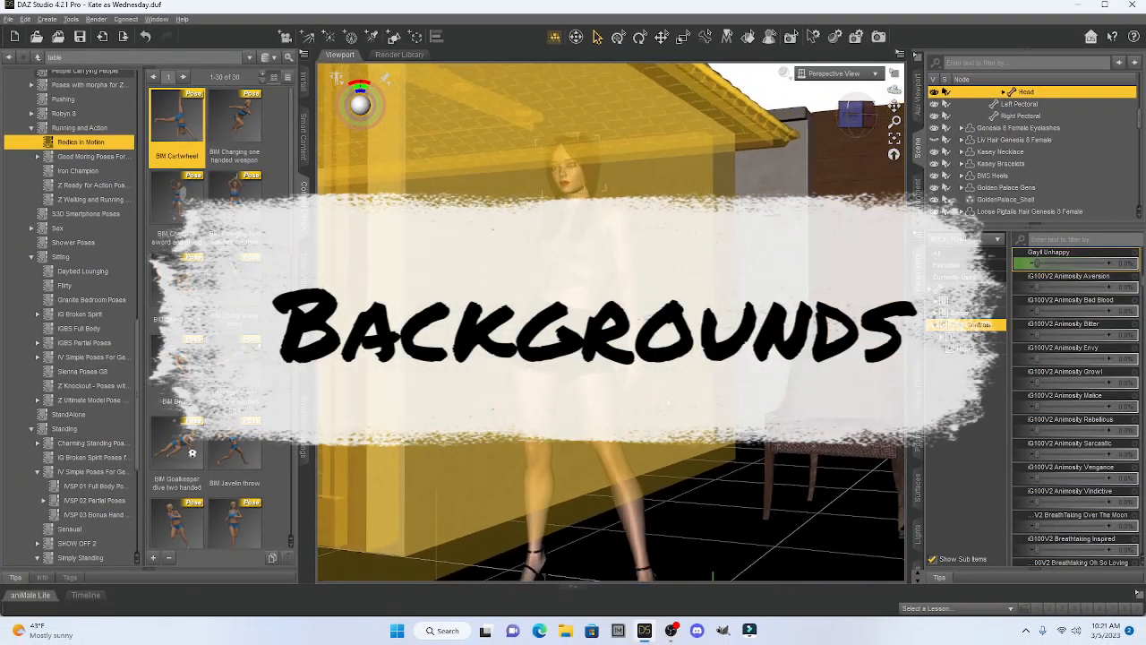
Set the environment backdrop's background colour to pure blue (0, 0, 255), with the sky area above the roof in view
scroll(667, 403, down, 2)
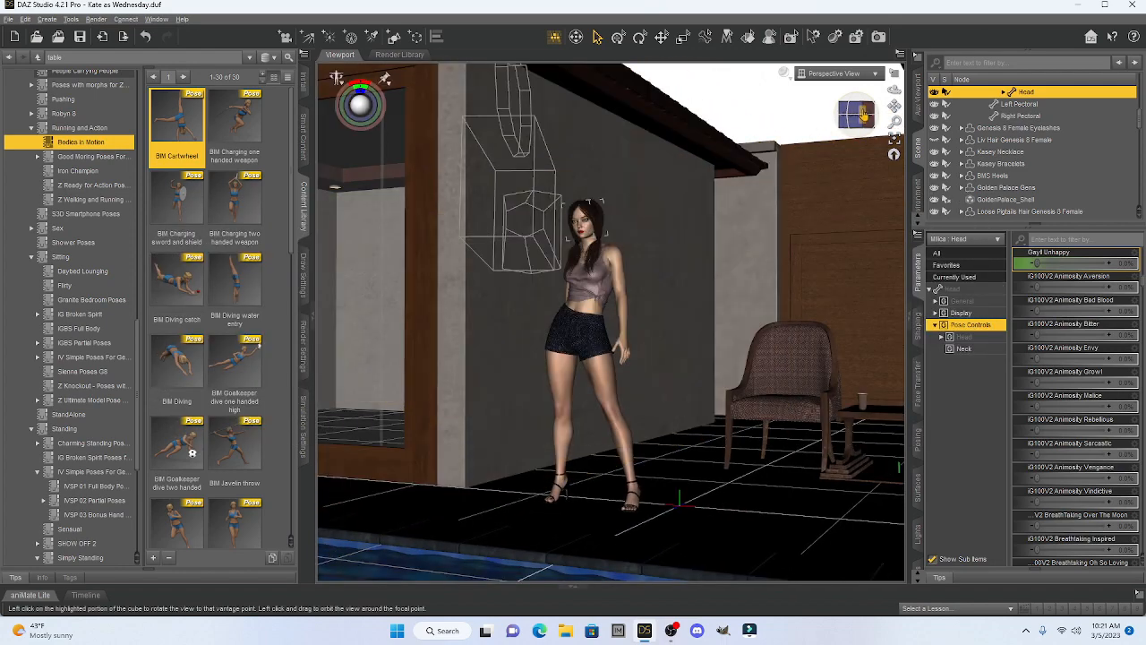
mouse_move(857, 117)
mouse_down()
mouse_move(870, 130)
mouse_move(862, 117)
mouse_up()
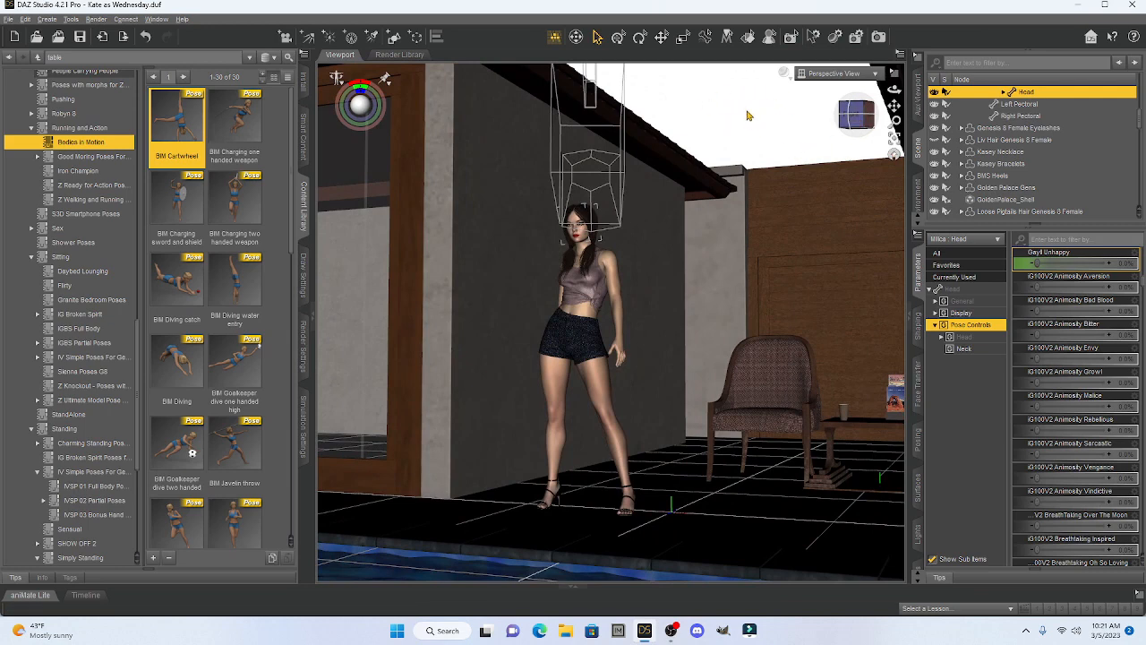
drag(855, 115, 894, 106)
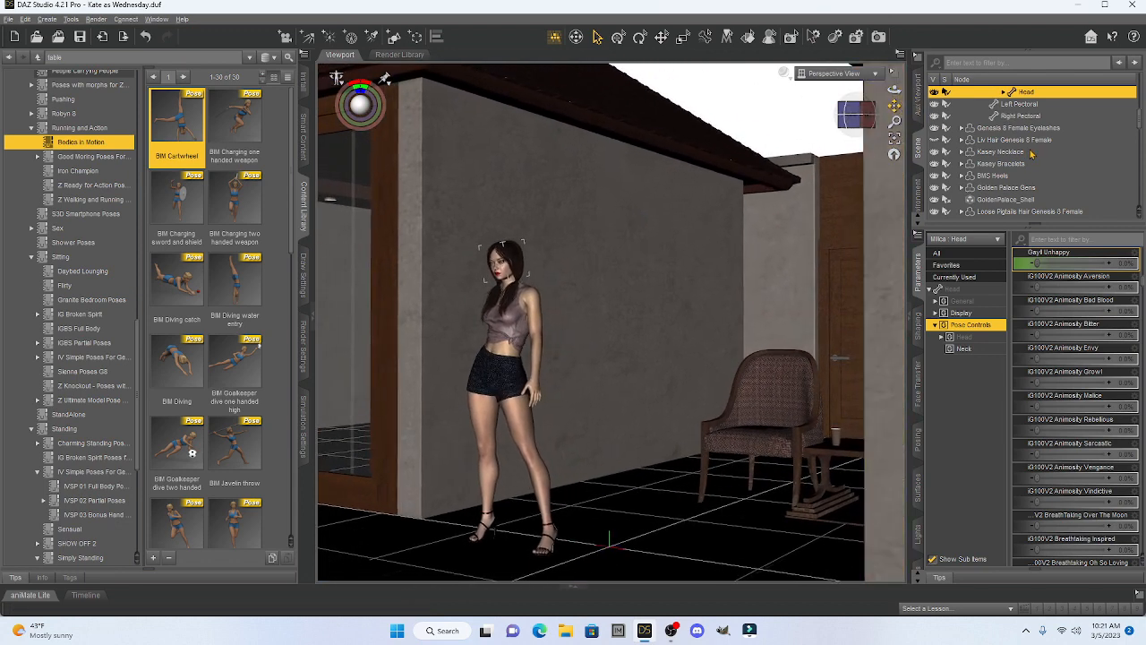
click(918, 196)
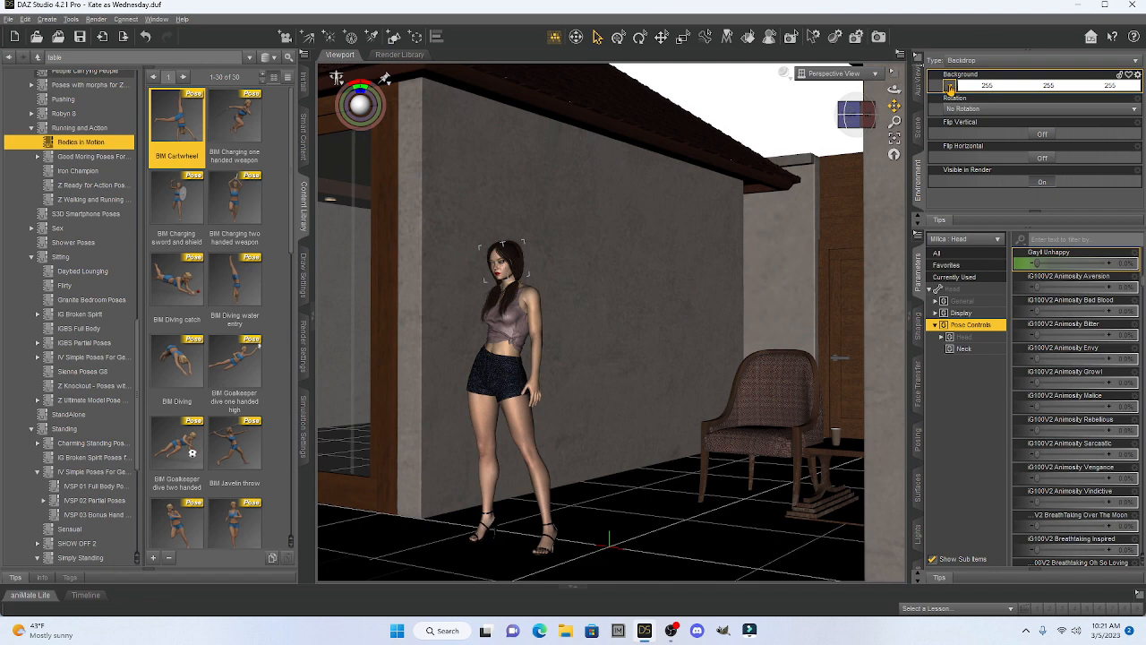
click(1007, 90)
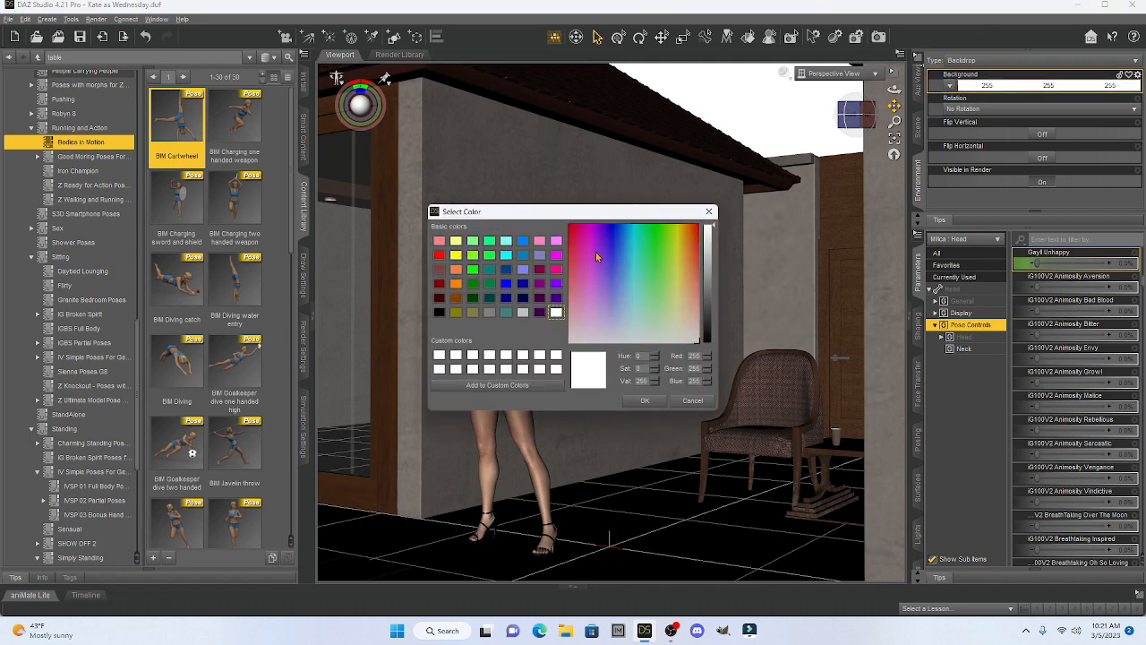
click(505, 283)
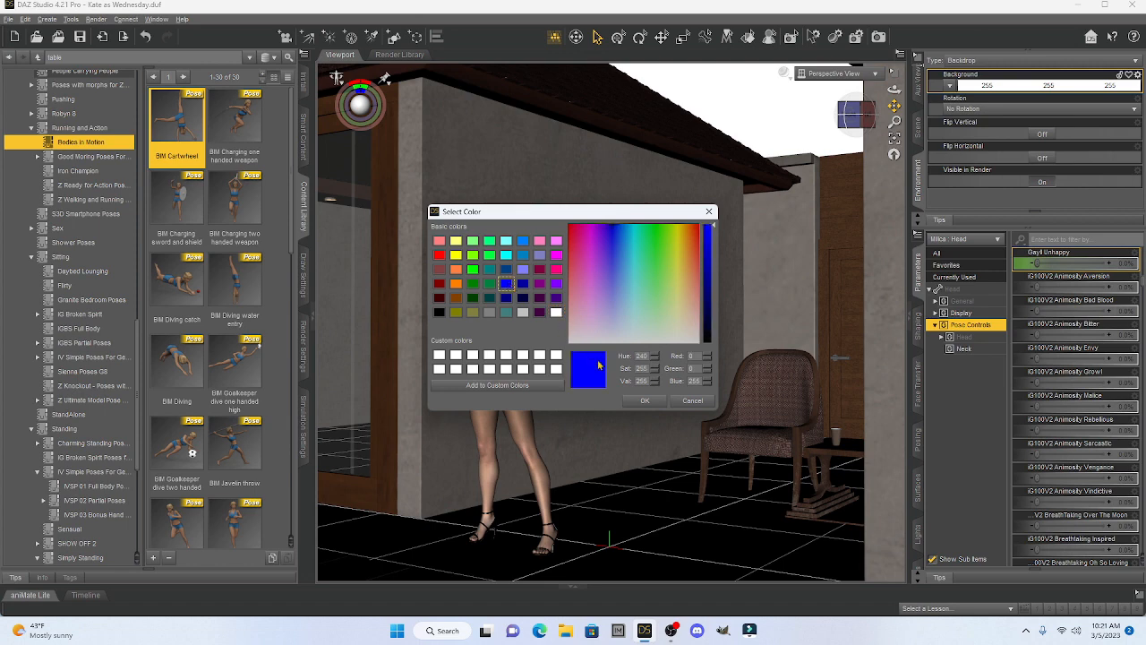
click(642, 402)
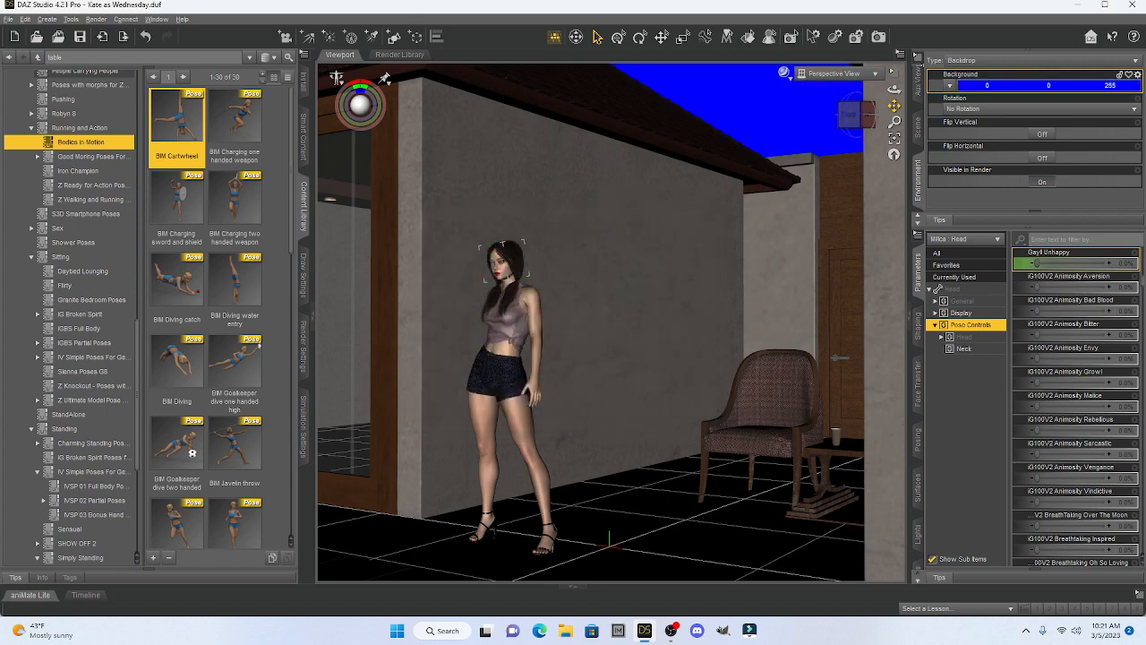
Set the backdrop's background colour back to white (255, 255, 255)
click(969, 90)
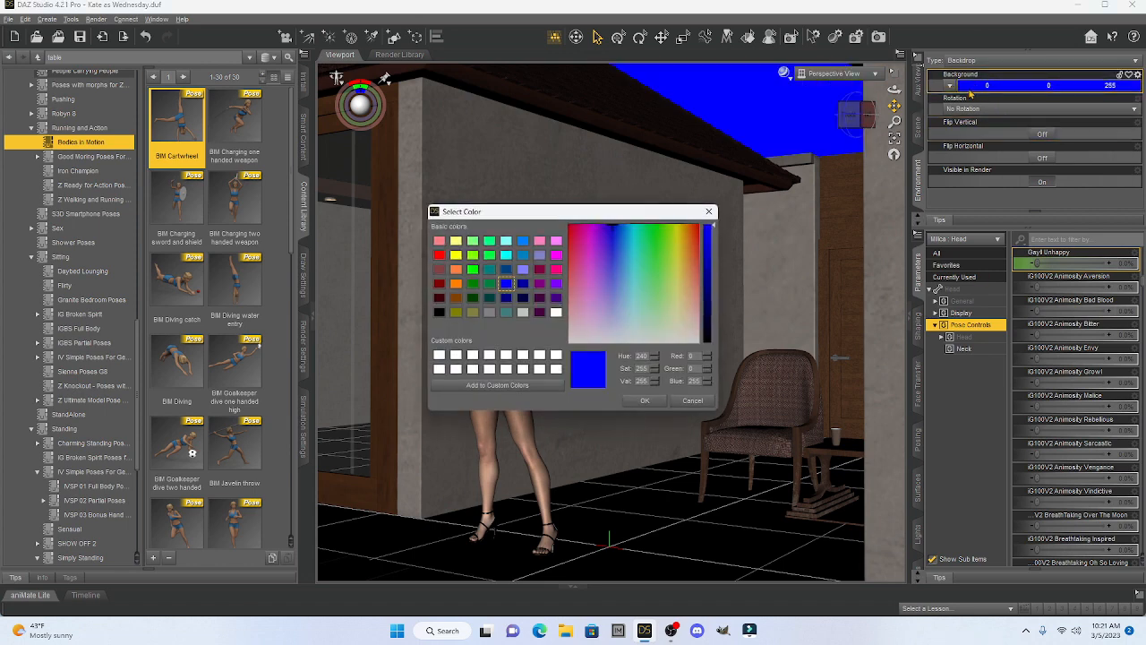
click(556, 311)
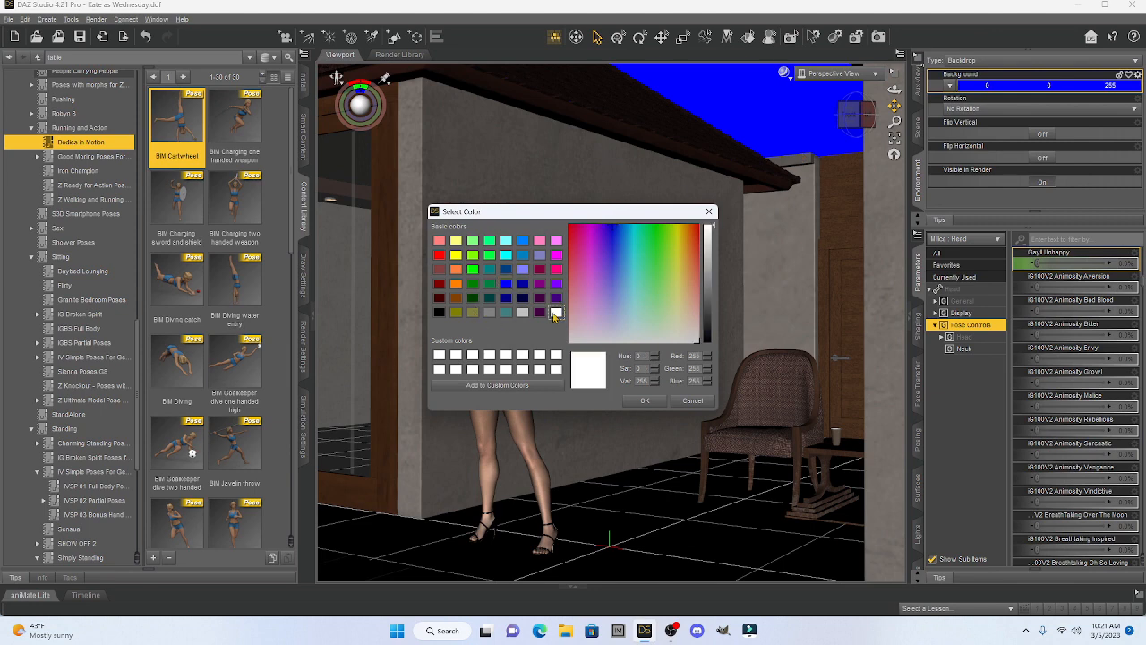
click(641, 401)
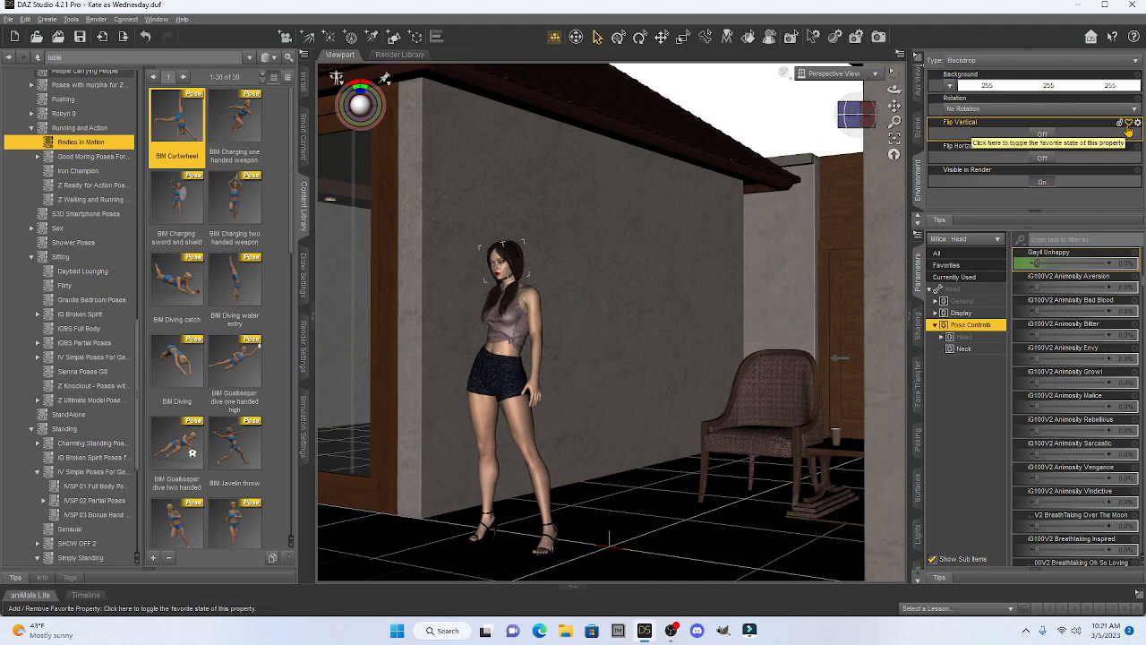
click(950, 85)
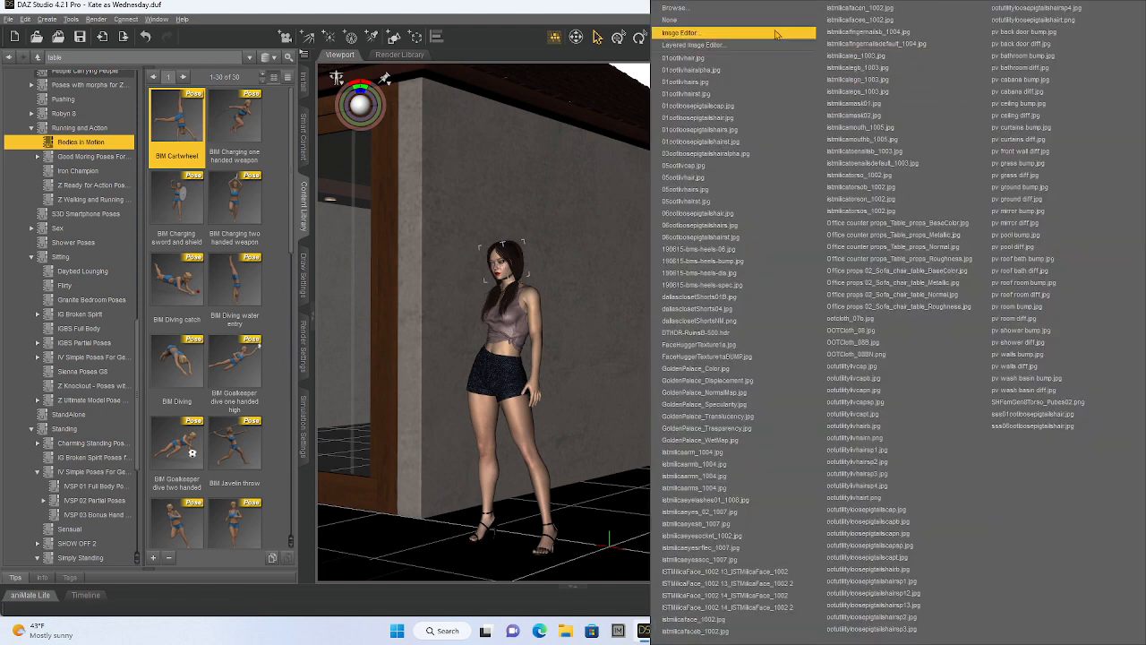
click(751, 16)
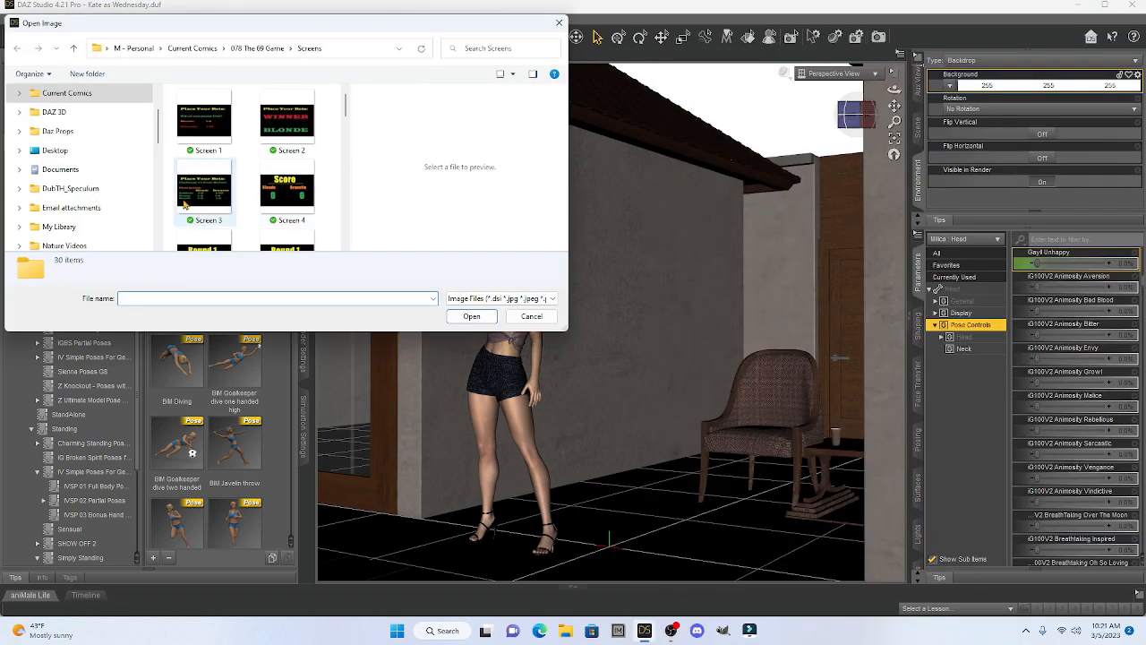
scroll(116, 175, down, 3)
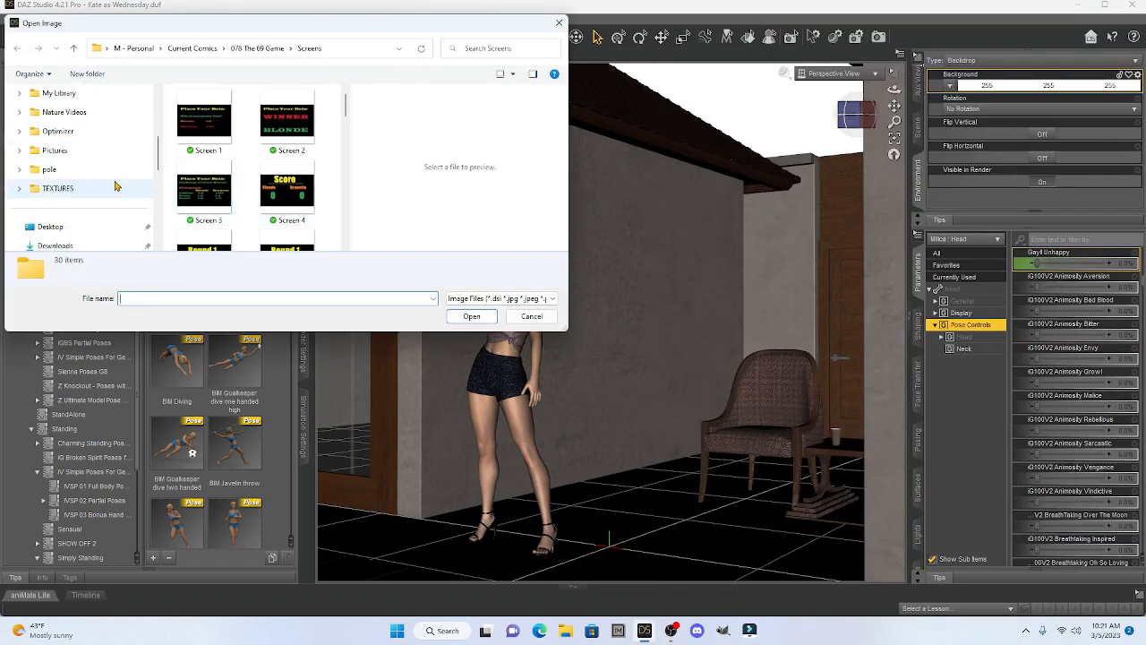
click(53, 193)
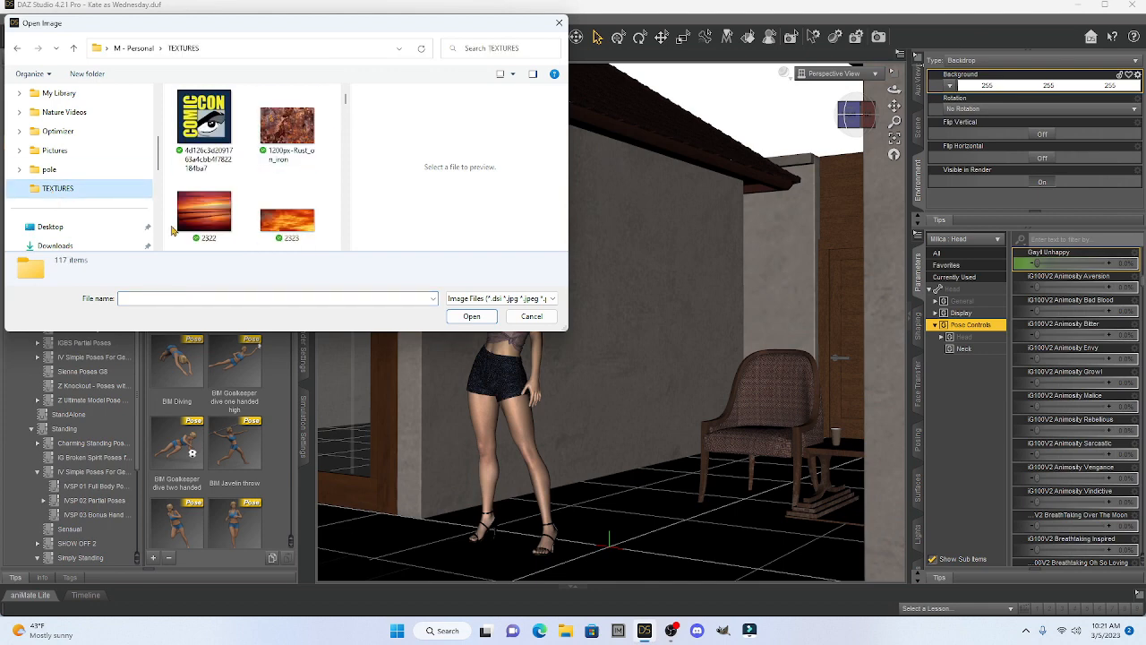
scroll(285, 215, down, 1)
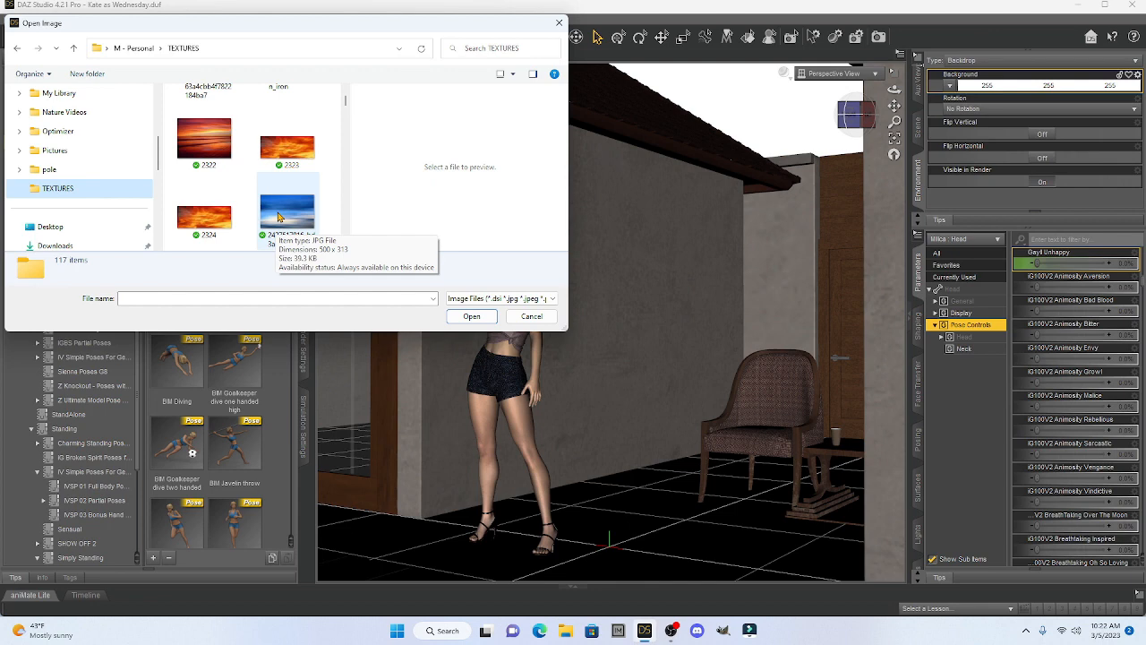
double_click(278, 216)
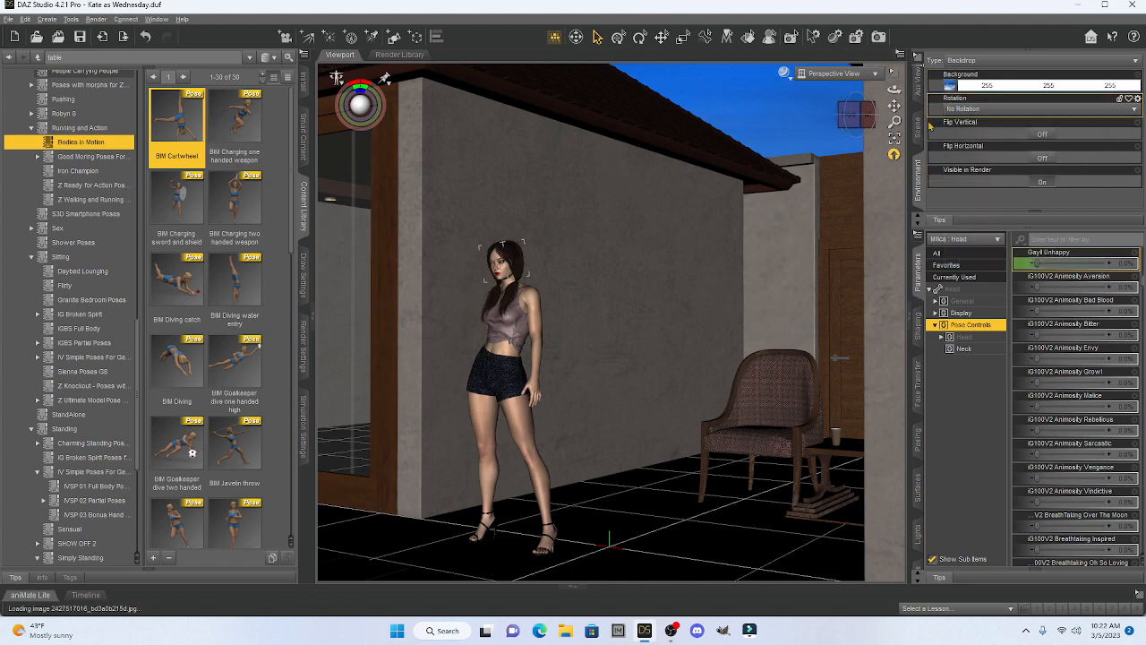
Examine how the sky backdrop sits behind the roofs and the figure from different heights, distances and angles
click(917, 131)
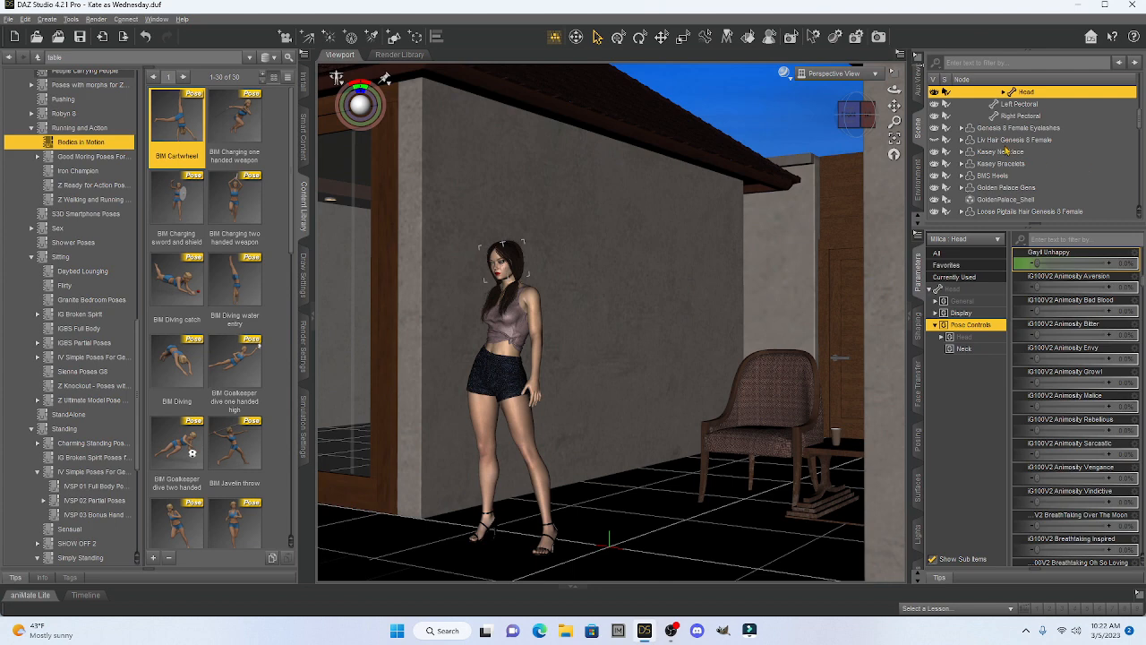
drag(894, 106, 862, 329)
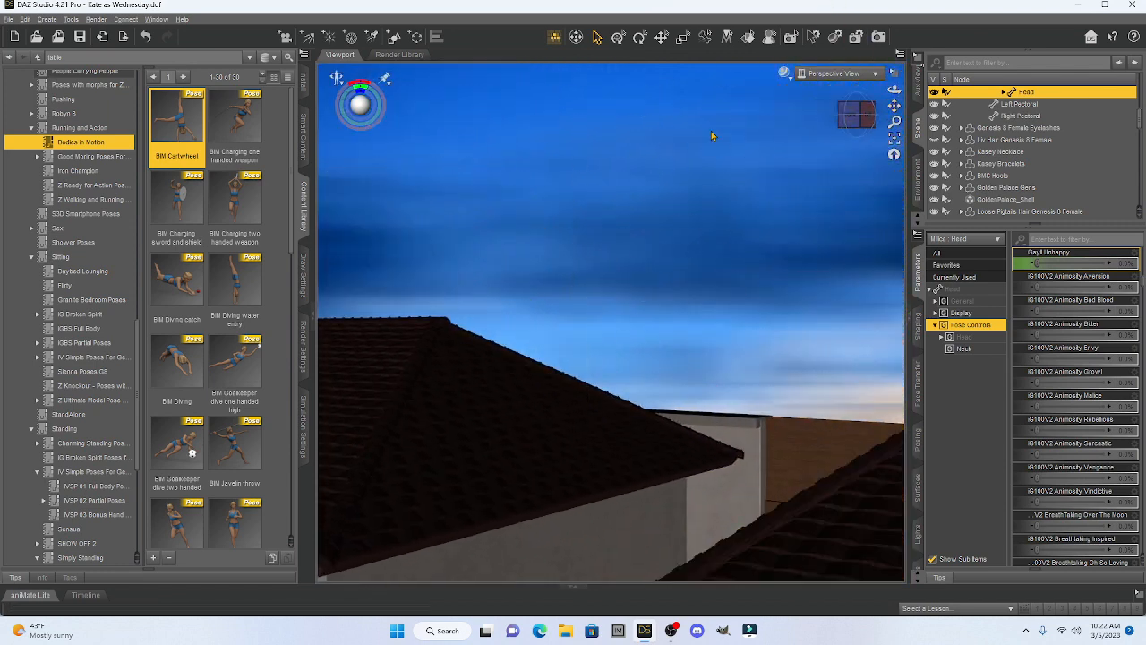
scroll(633, 318, down, 6)
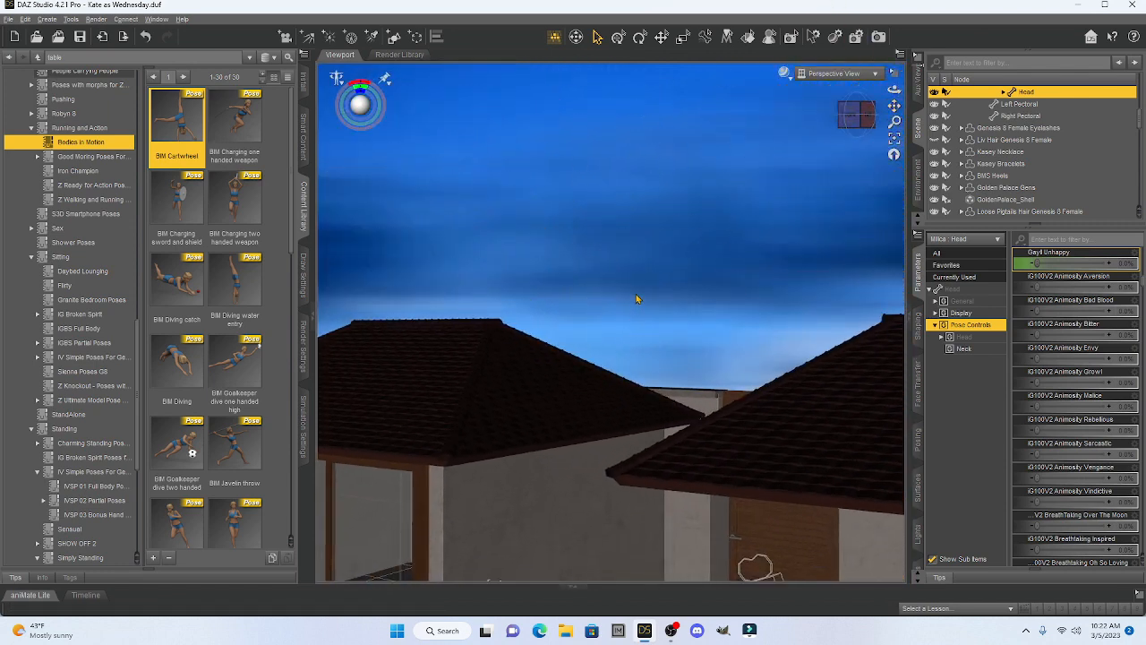
scroll(635, 298, down, 6)
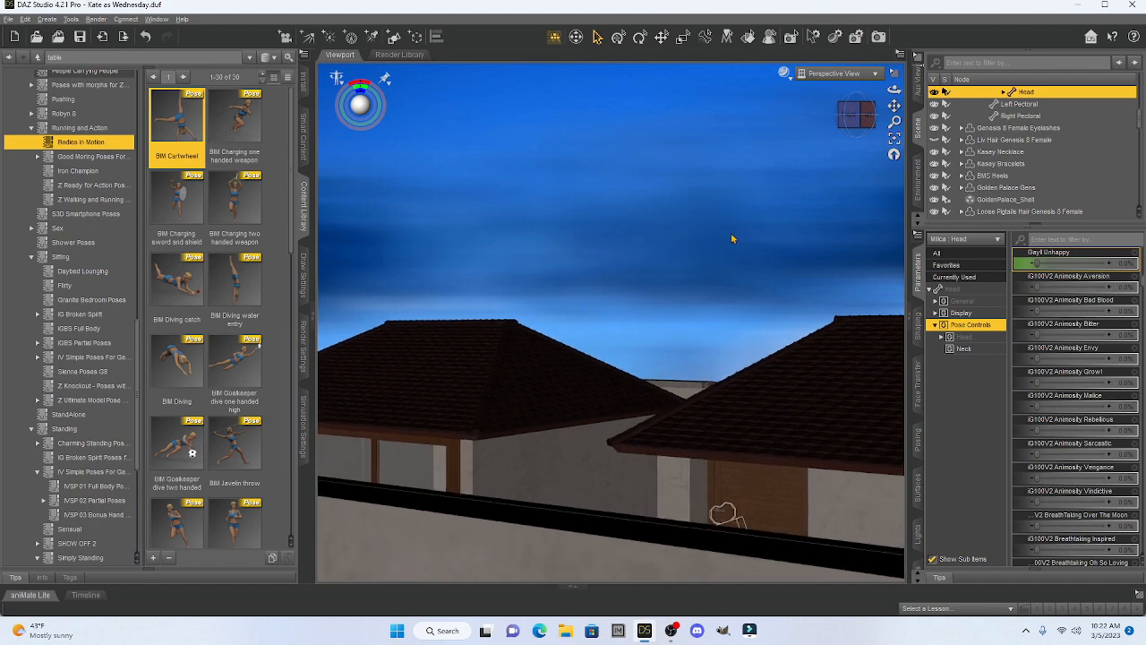
drag(852, 119, 899, 97)
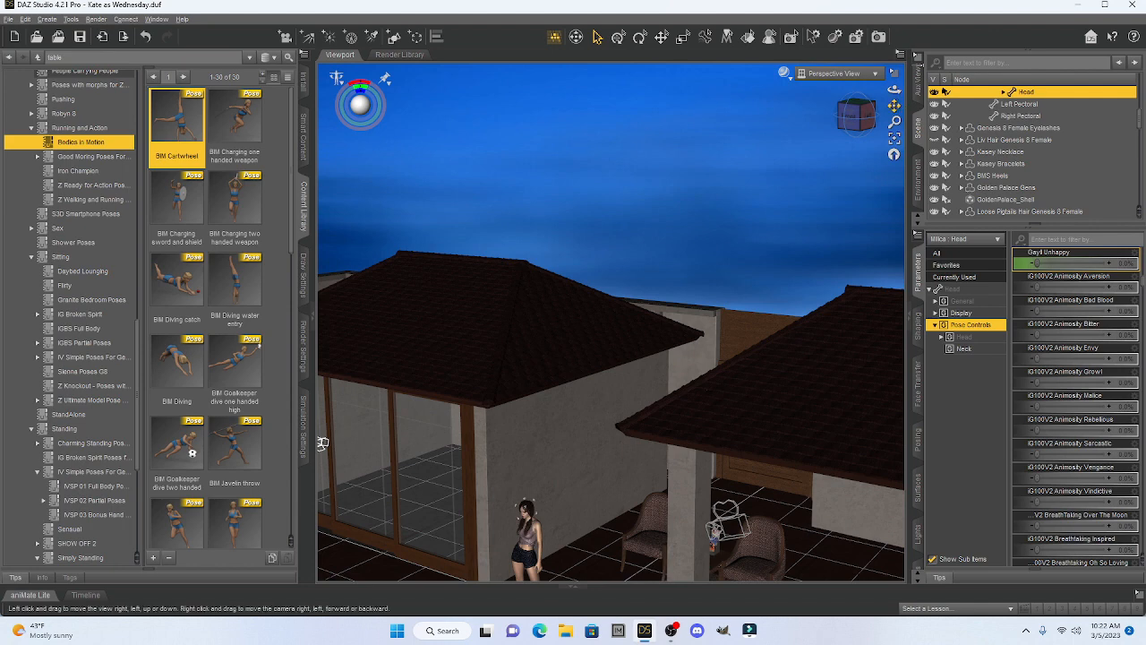
drag(322, 443, 345, 392)
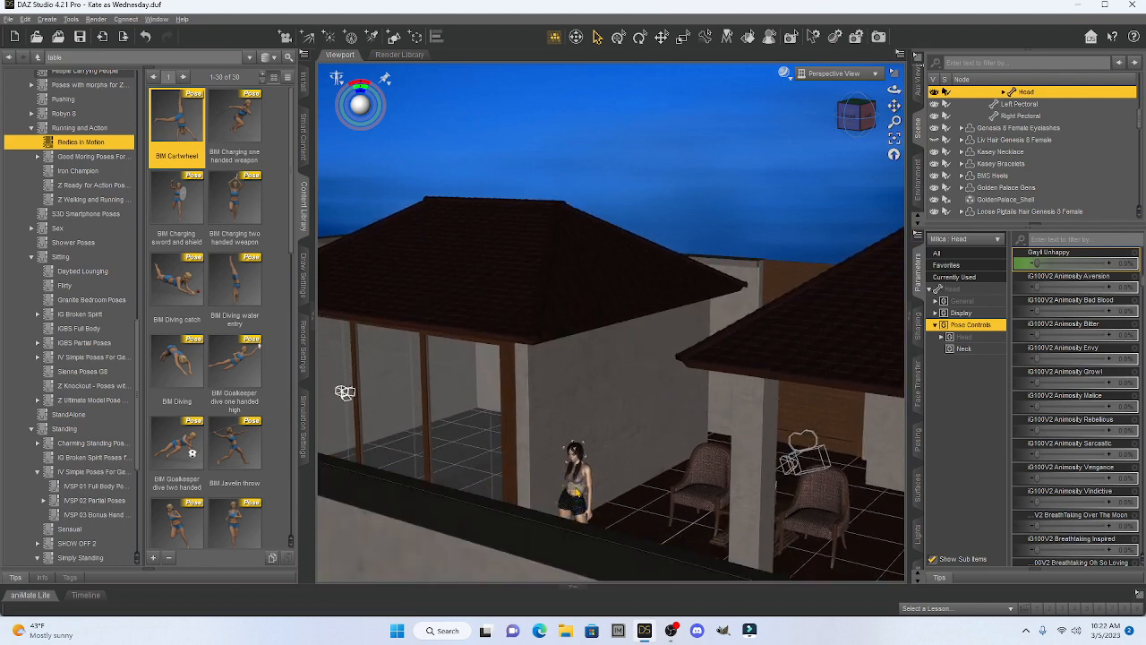
scroll(576, 492, up, 3)
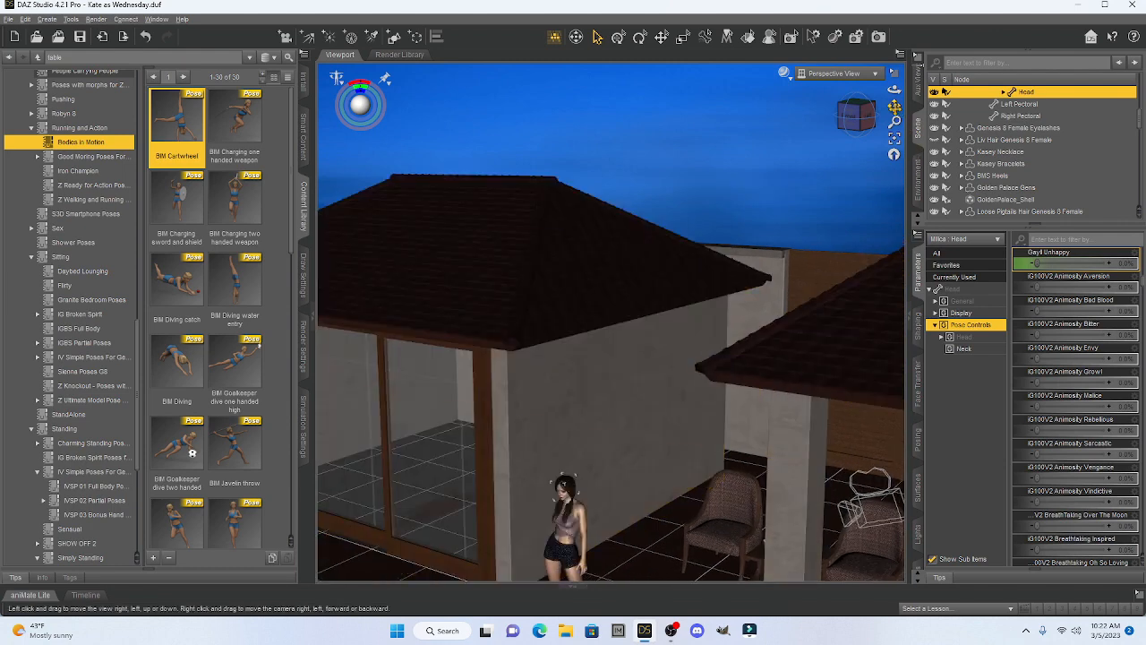
drag(894, 106, 913, 34)
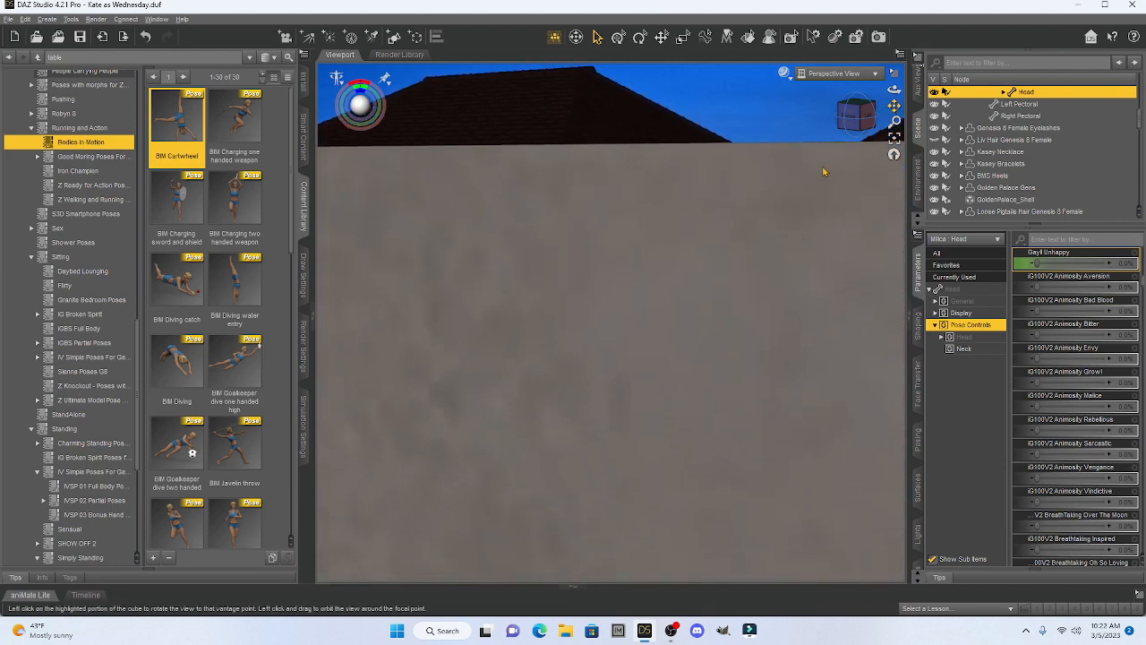
scroll(650, 388, up, 10)
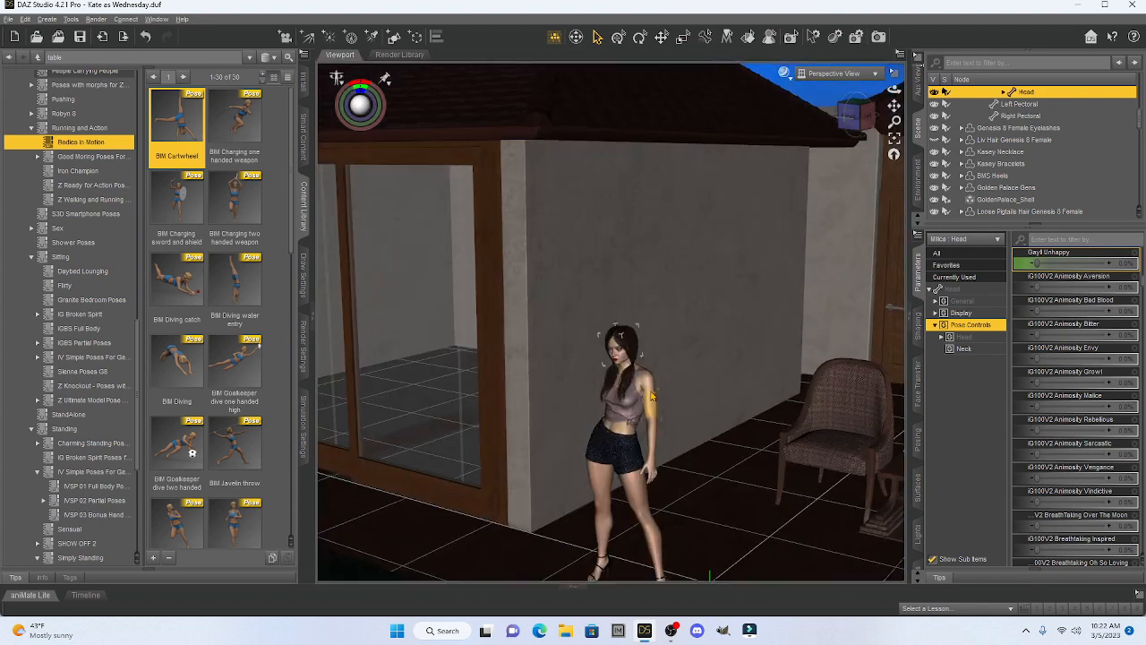
scroll(649, 394, up, 5)
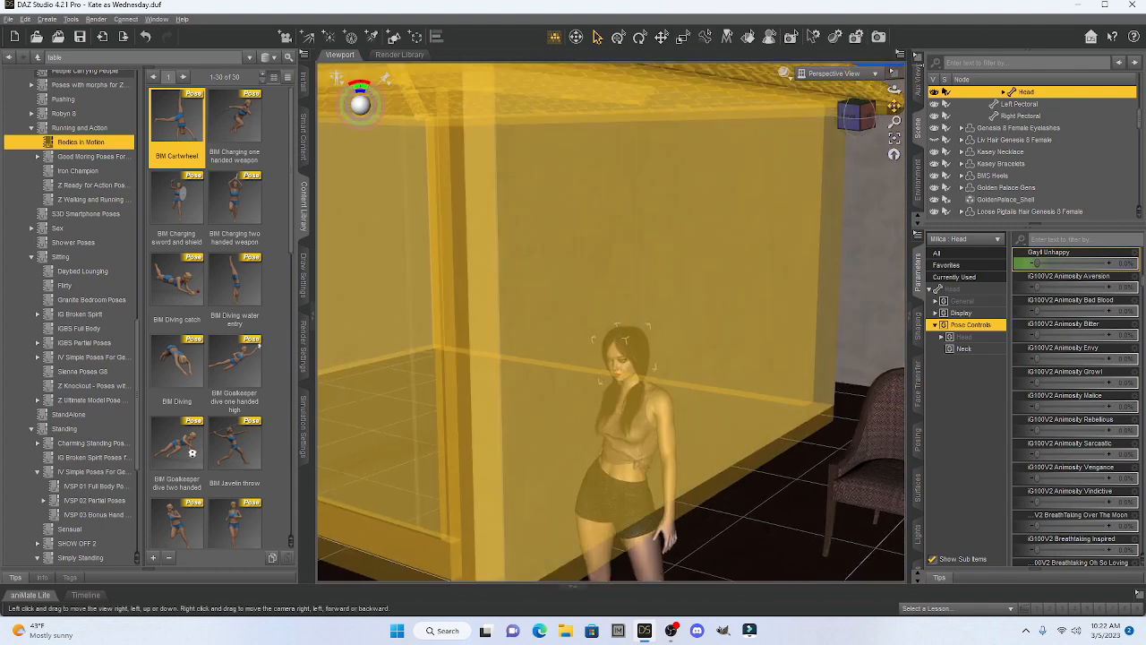
Duplicate the cup on the small table beside the chair, including its node hierarchy
drag(895, 105, 878, 18)
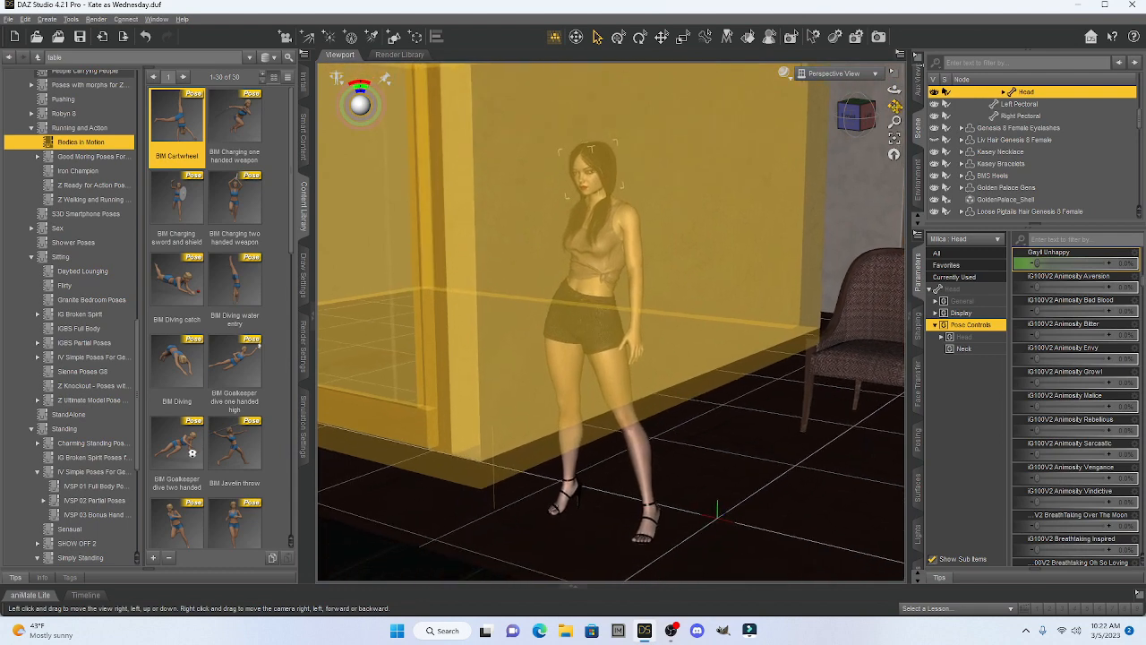
scroll(788, 293, up, 3)
scroll(788, 294, up, 1)
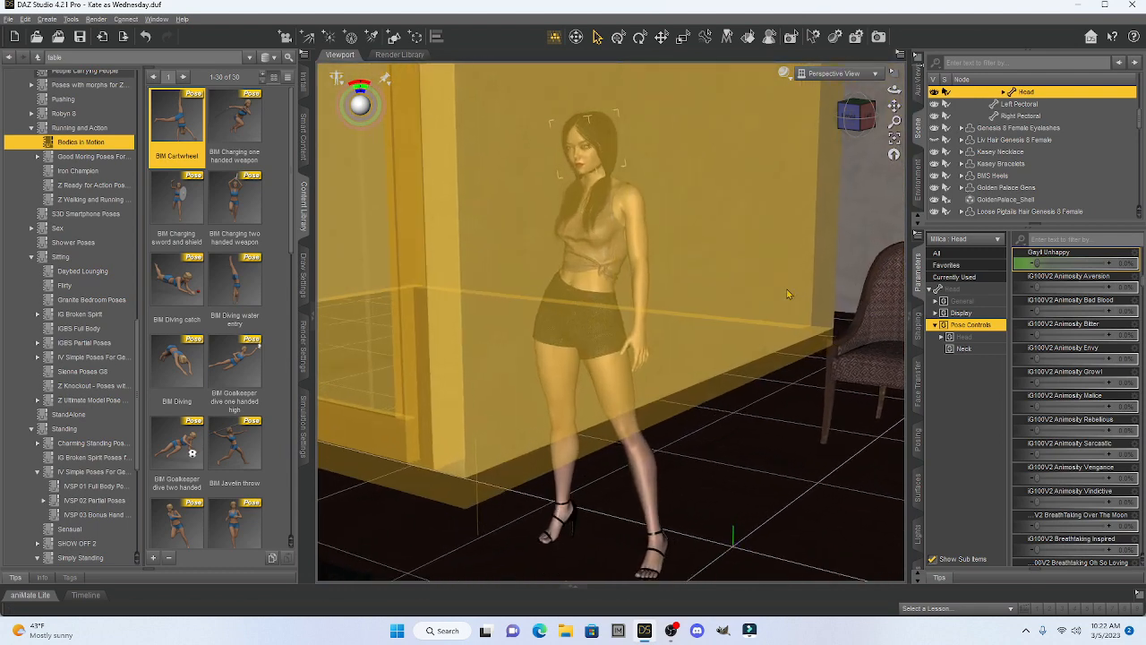
drag(846, 133, 989, 118)
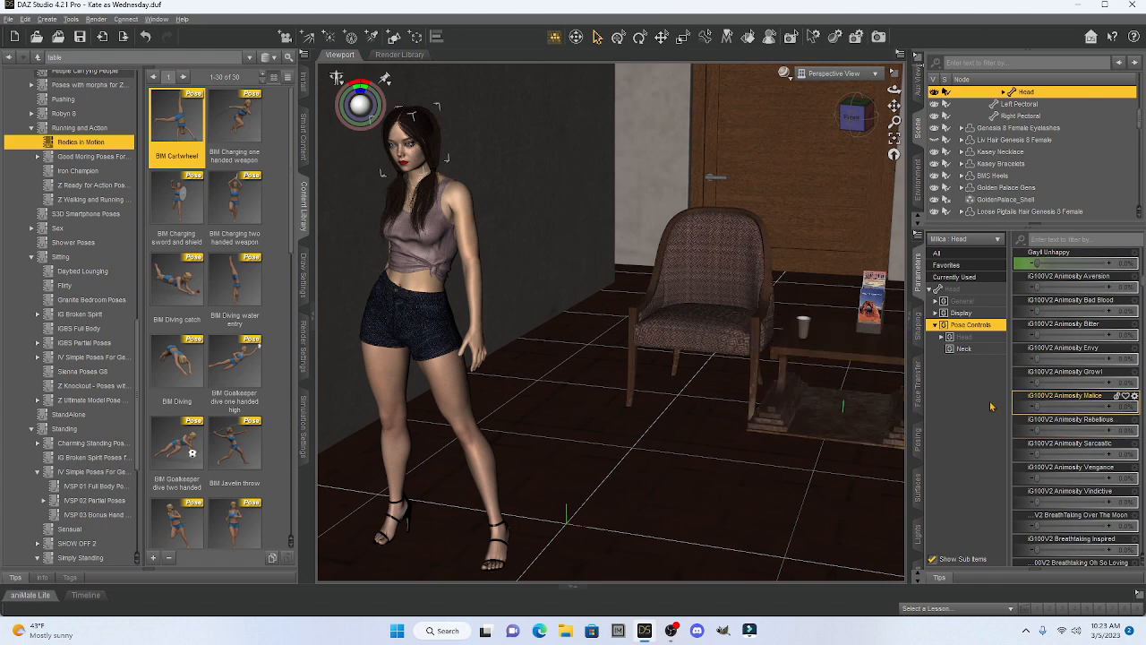
click(803, 327)
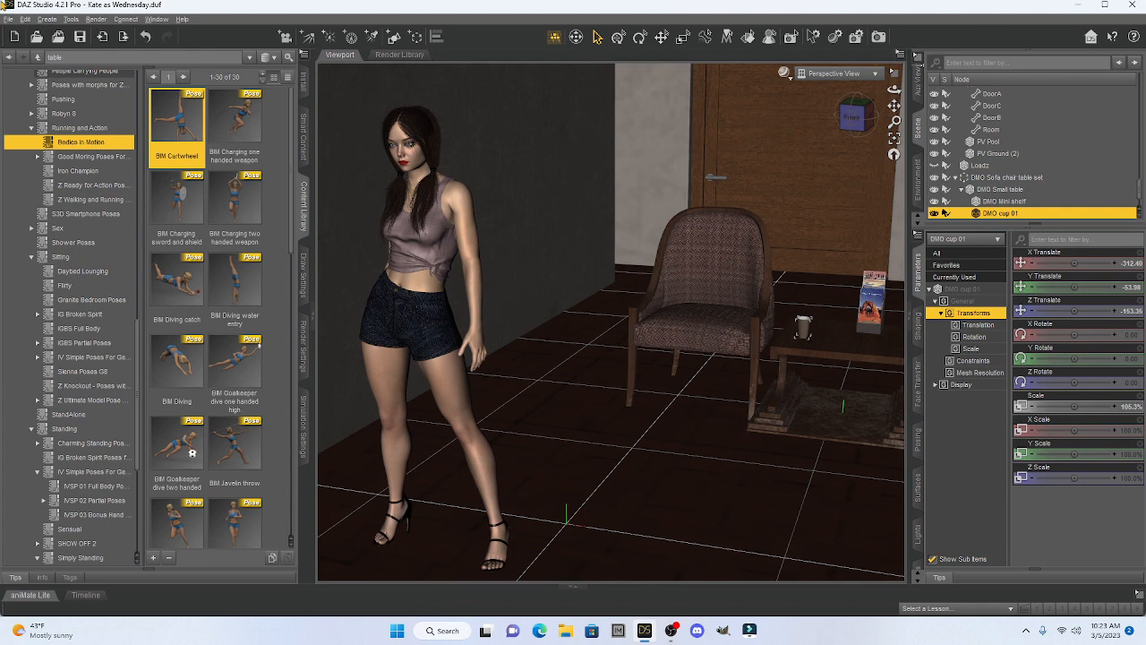
click(26, 18)
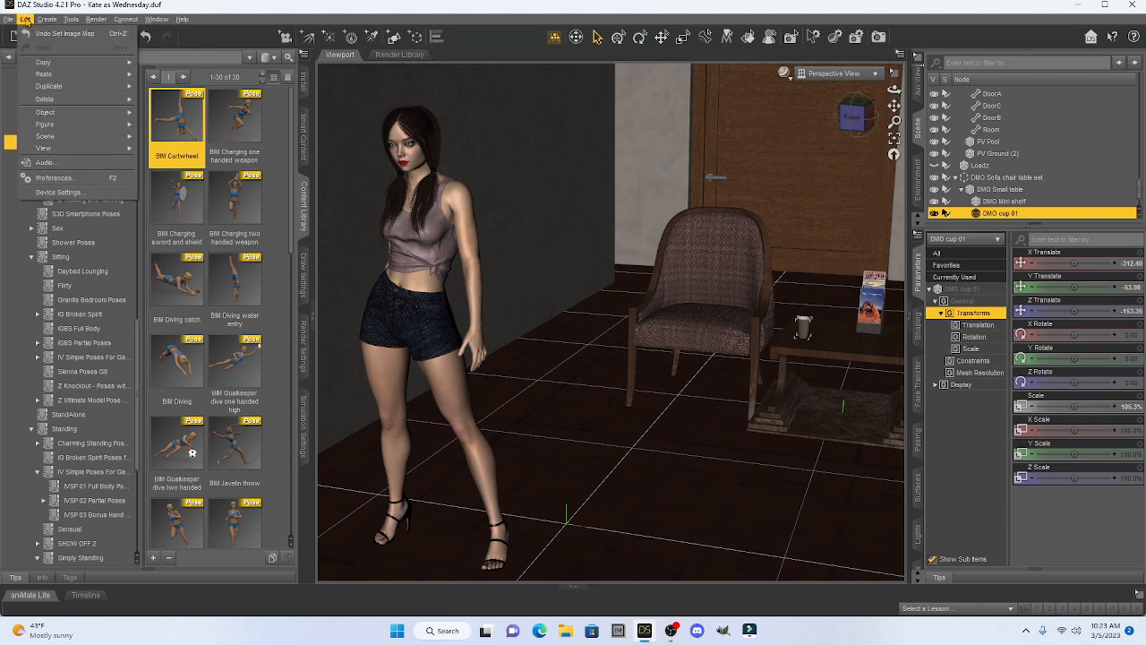
mouse_move(45, 90)
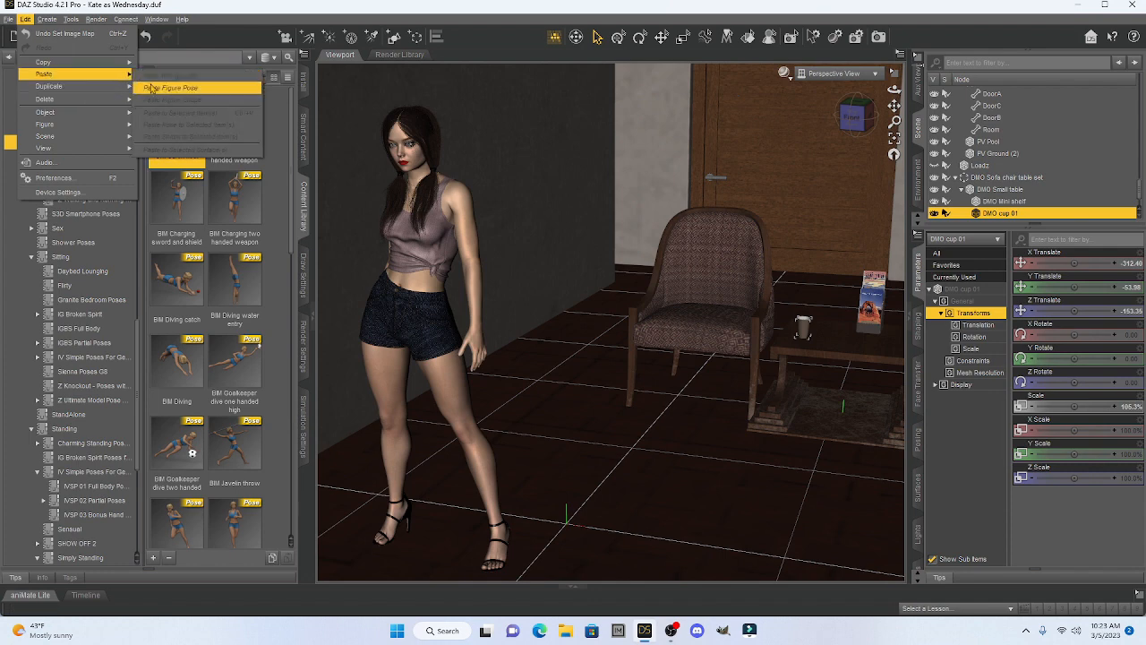
mouse_move(116, 96)
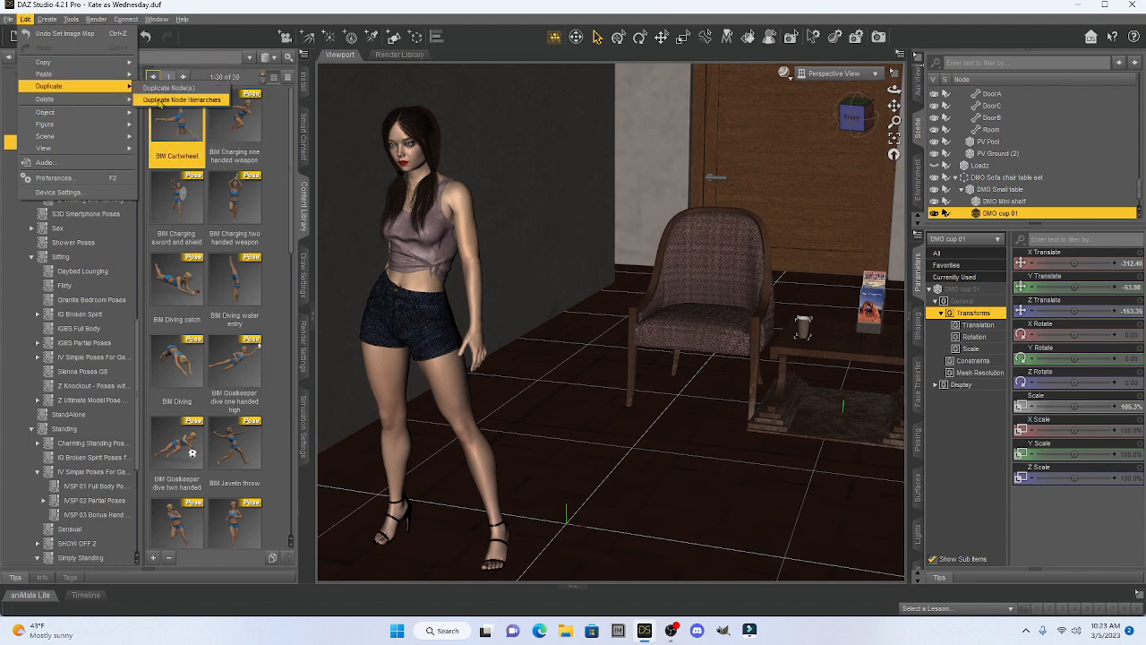
click(158, 100)
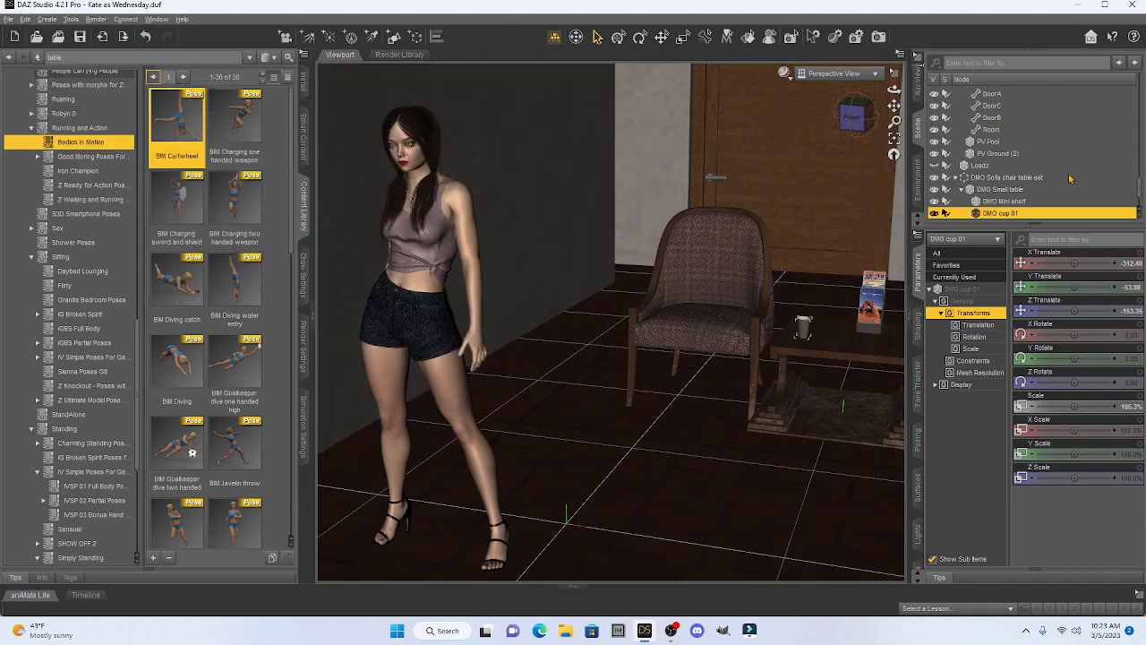
scroll(1065, 179, down, 1)
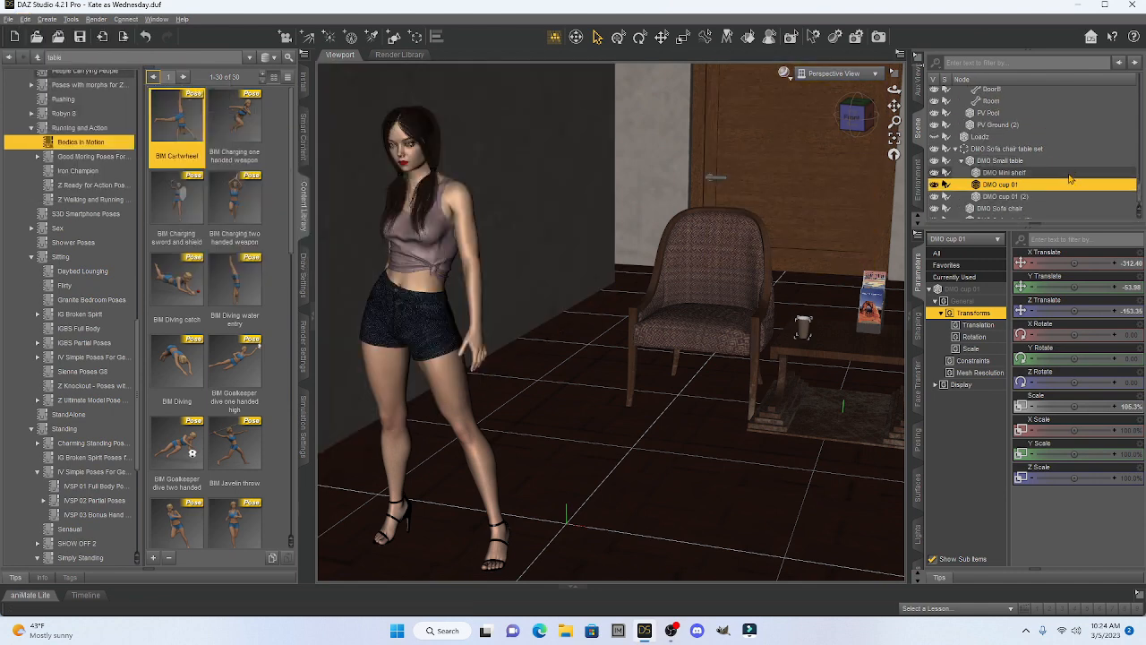
Move the duplicated cup beside the original on the table, at about -308 on X and about -170 on Z
click(1010, 193)
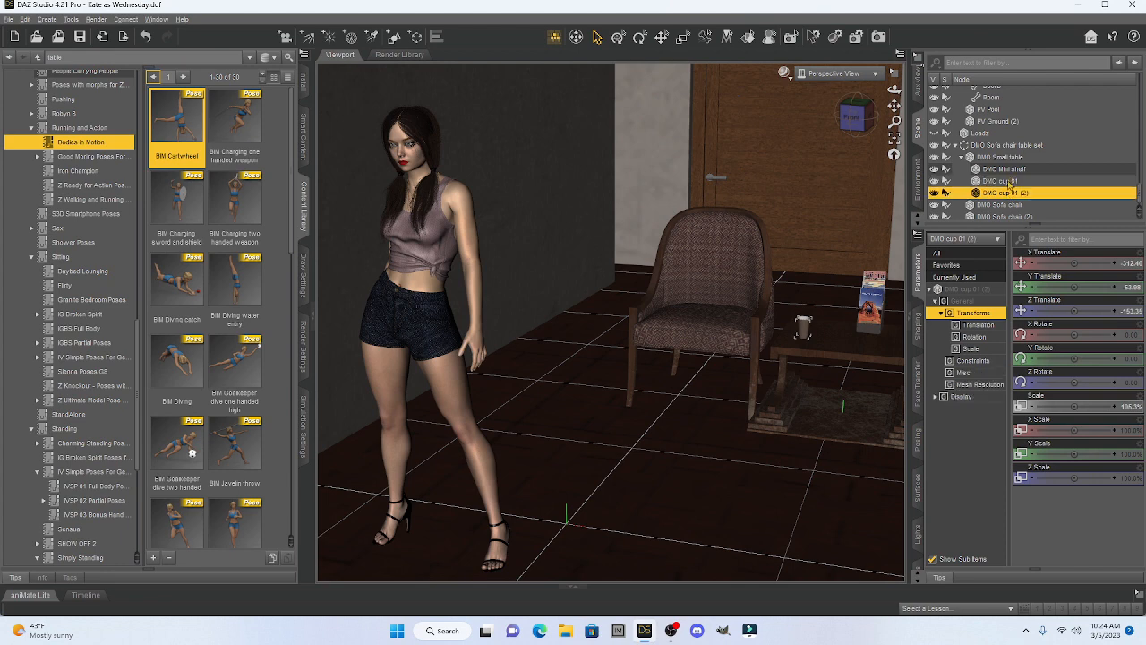
click(1009, 182)
click(1004, 193)
drag(1074, 262, 1083, 262)
drag(1074, 309, 1061, 310)
mouse_move(1075, 310)
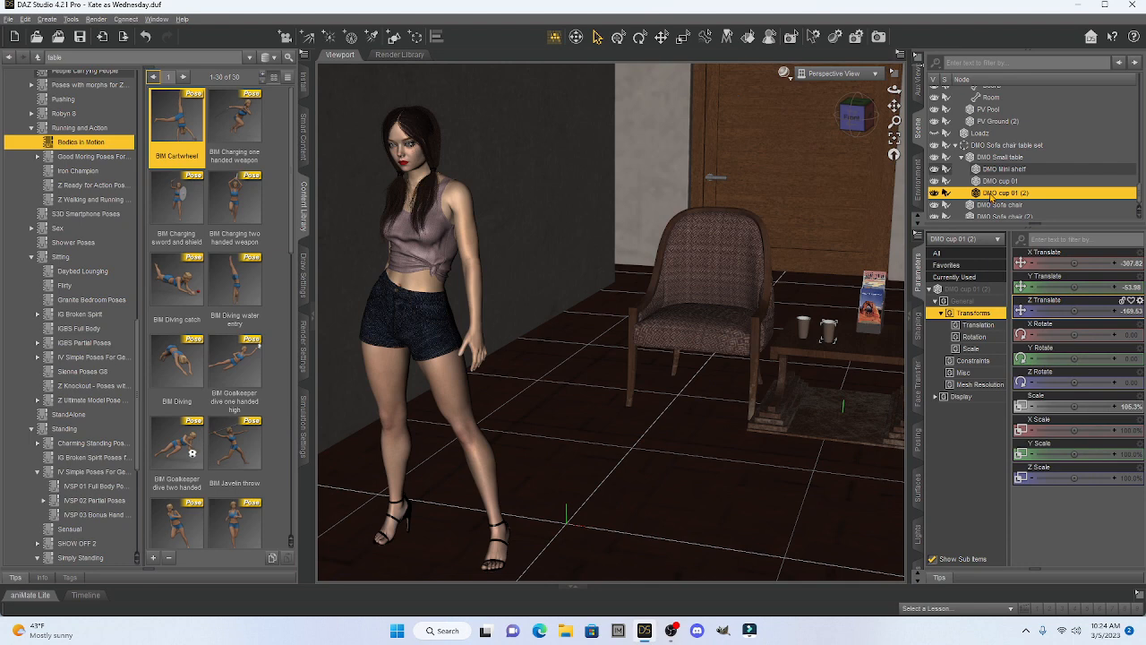
Parent the duplicated cup to the original cup, and move the original to about -339 on X
drag(991, 197, 1001, 184)
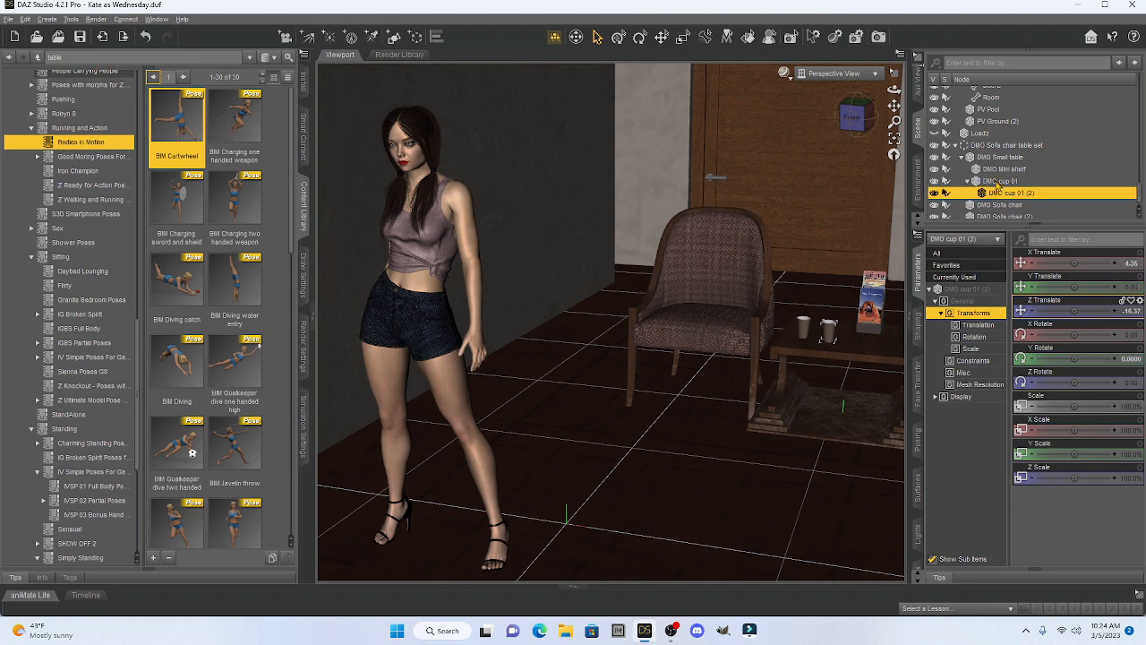
click(997, 182)
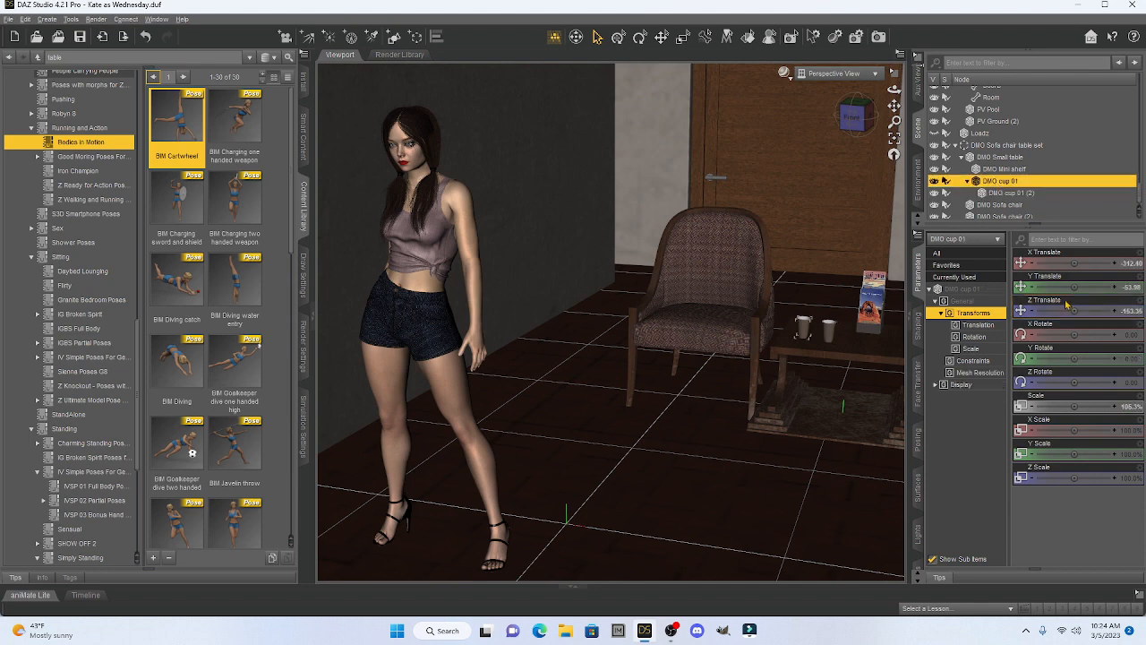
mouse_move(1074, 263)
mouse_down()
mouse_move(1087, 263)
mouse_move(1054, 263)
mouse_up()
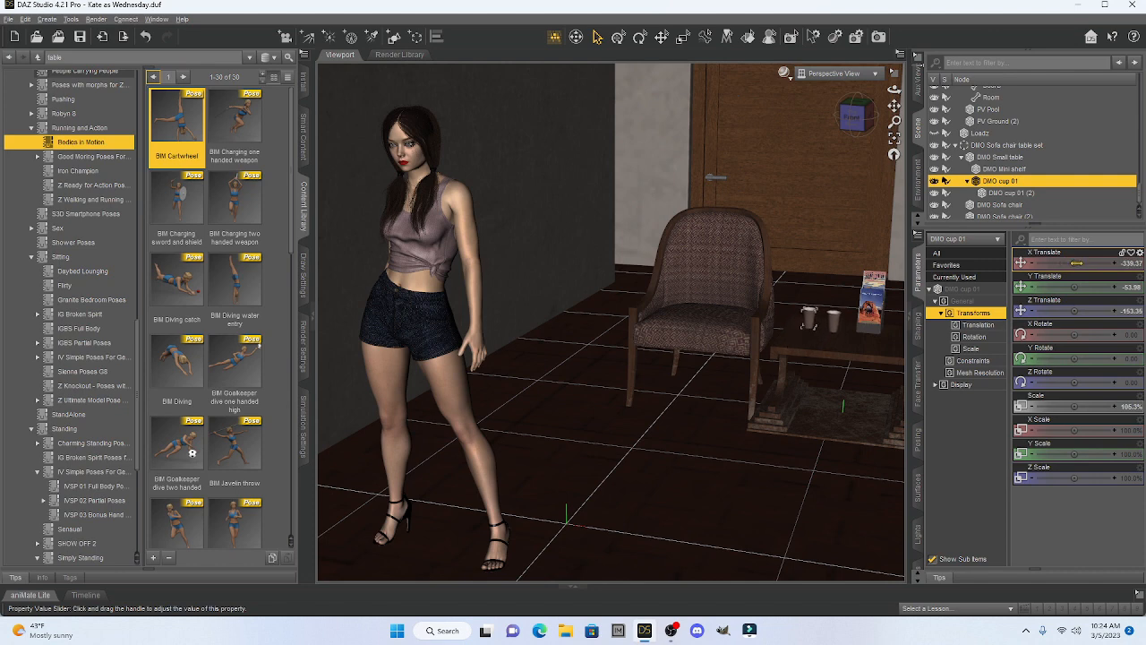
Duplicate the parent cup with its child as a hierarchy, and move the original pair to about -307 on X
click(25, 18)
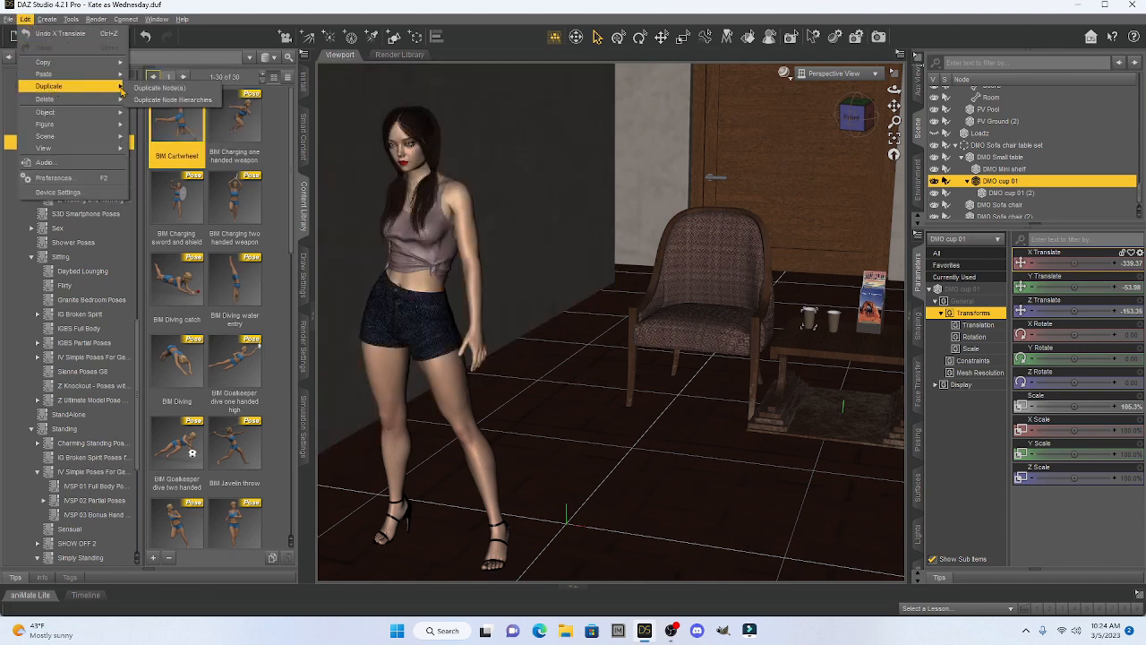
click(170, 99)
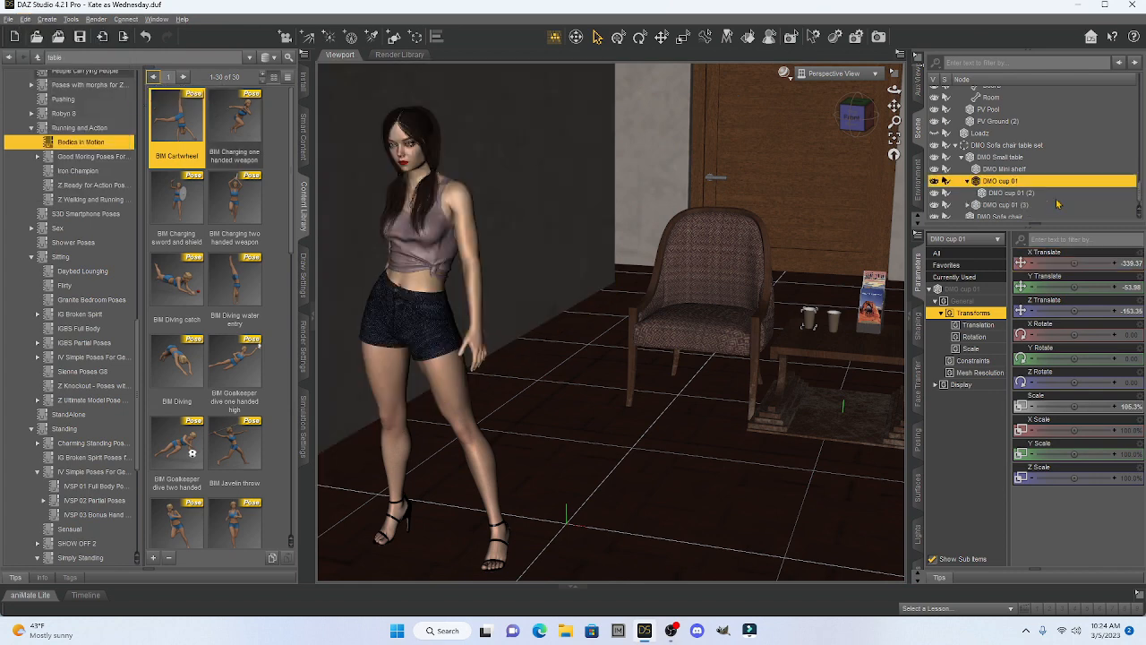
drag(1077, 263, 1084, 263)
drag(1137, 262, 1074, 261)
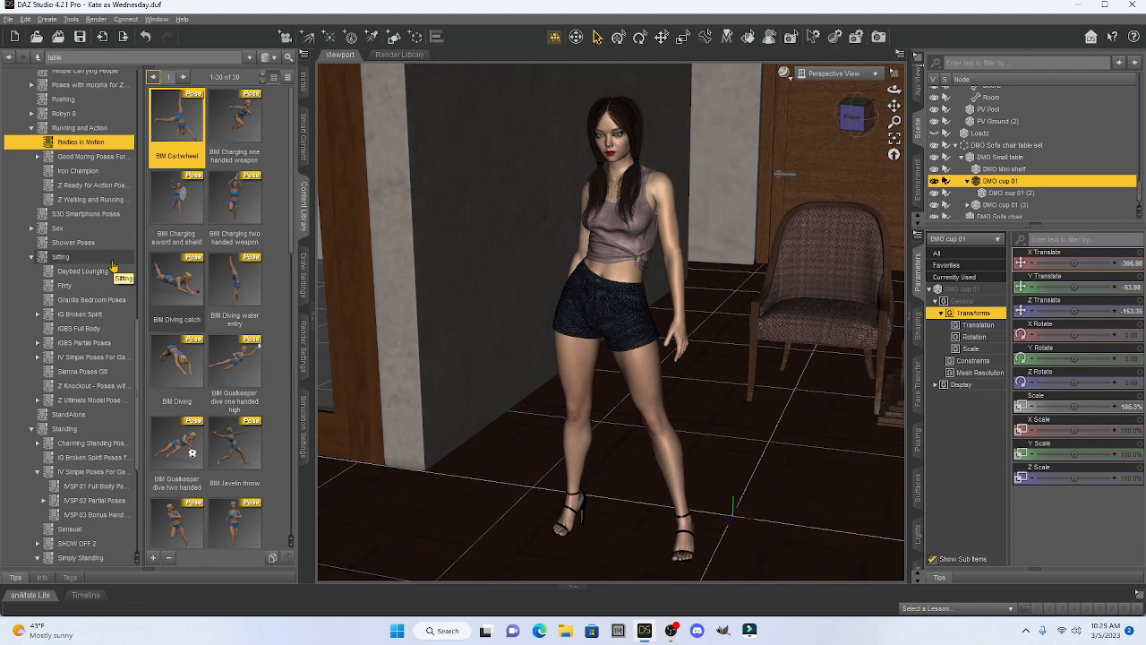
Search the content library for sandals and examine the items found for wearable footwear
double_click(81, 54)
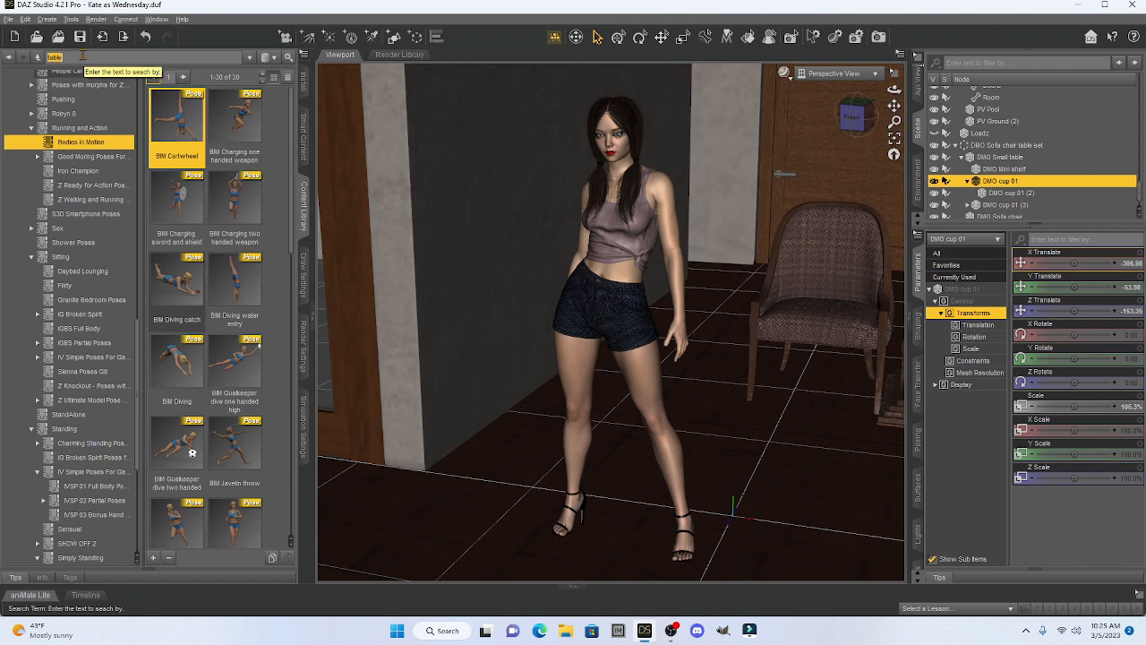
text(aandals)
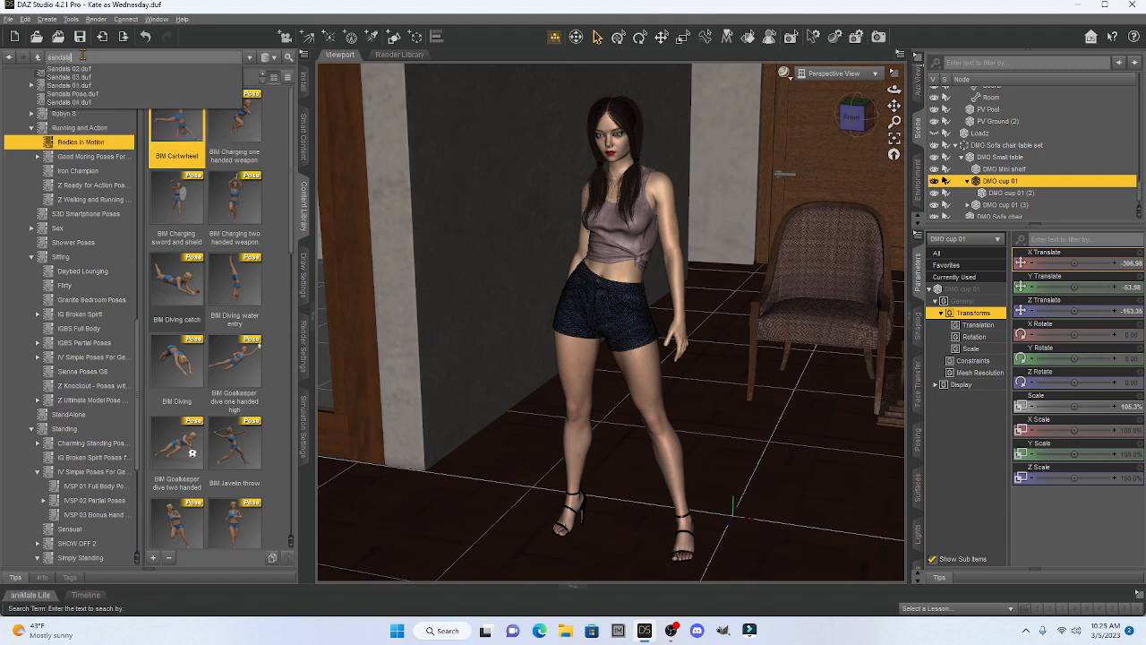
key(Return)
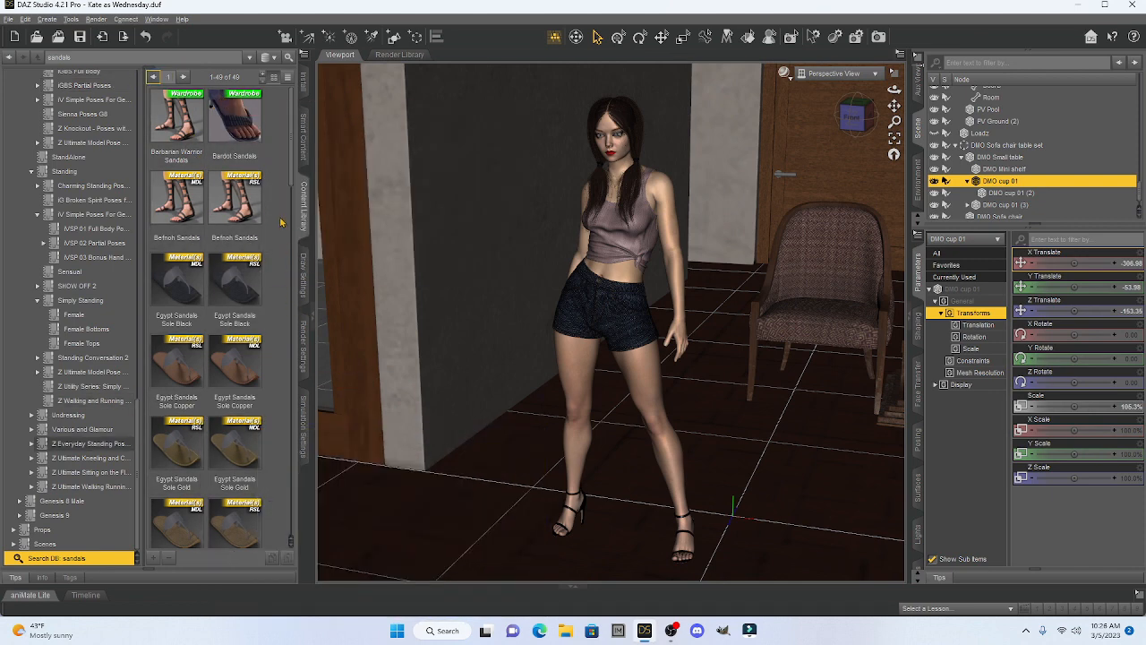
scroll(280, 221, down, 6)
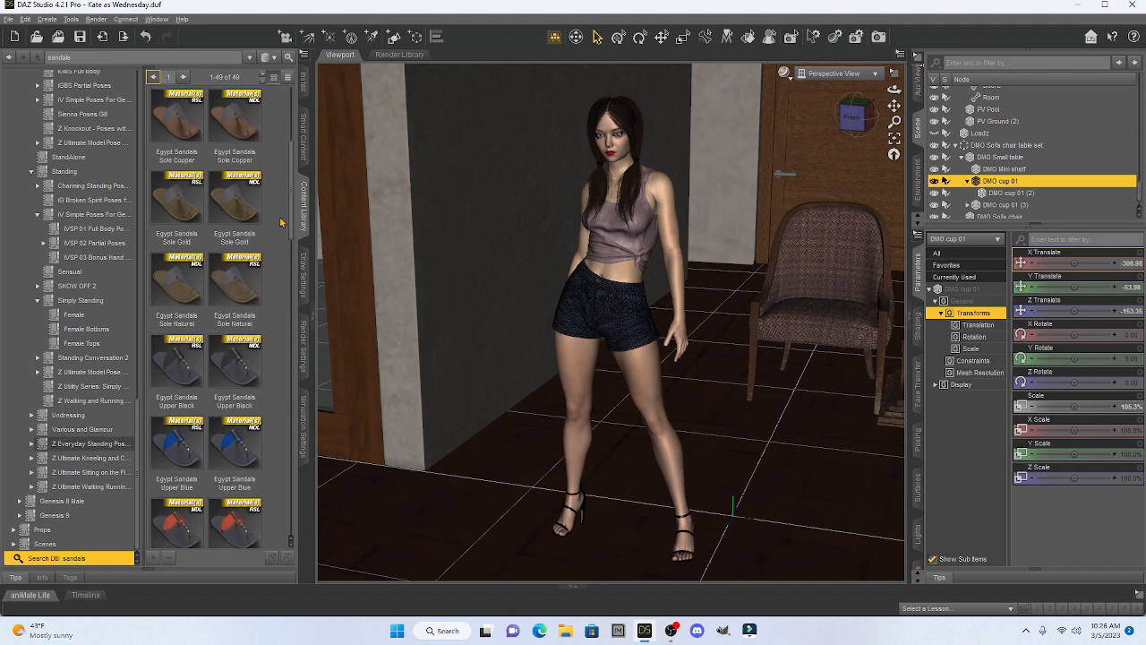
scroll(280, 221, down, 6)
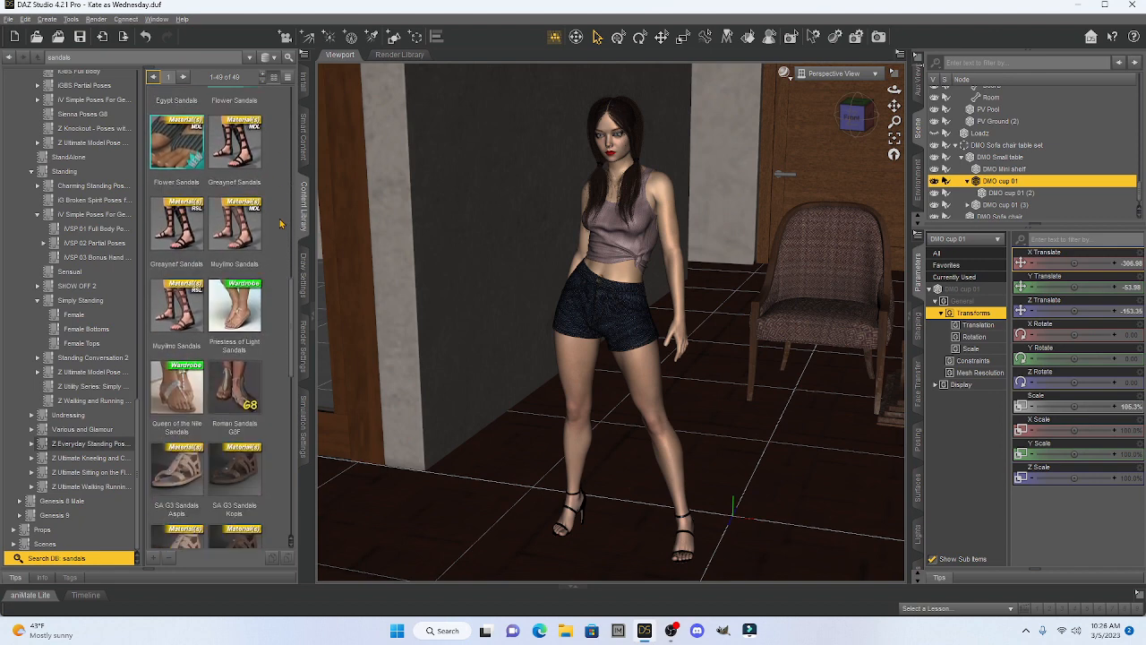
scroll(280, 222, down, 5)
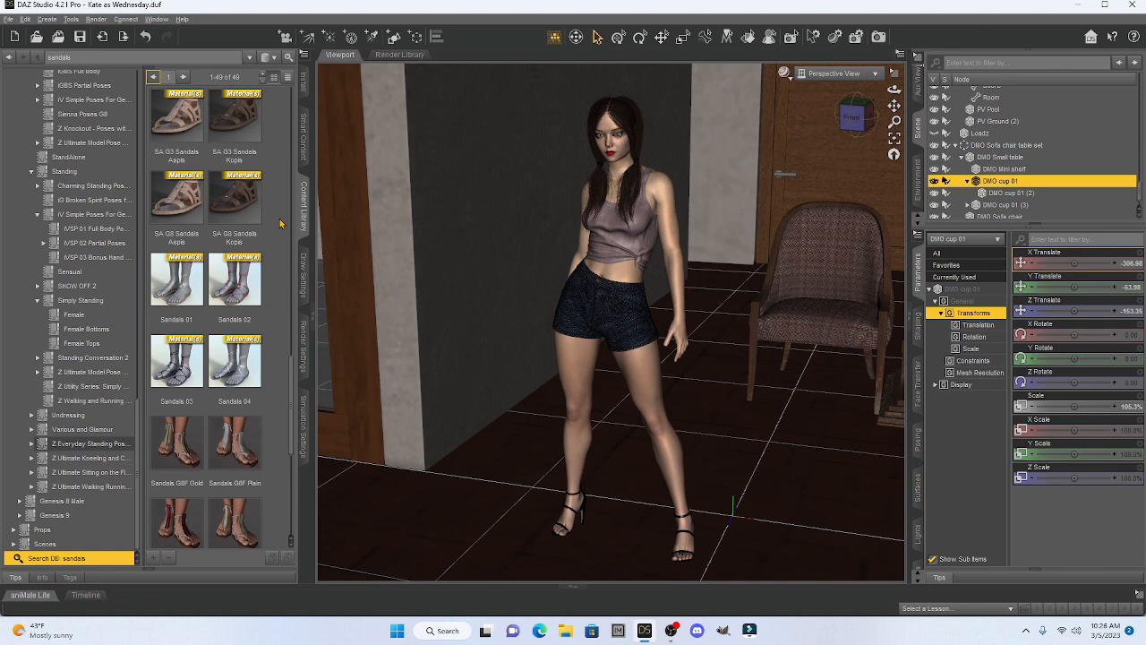
scroll(280, 223, down, 5)
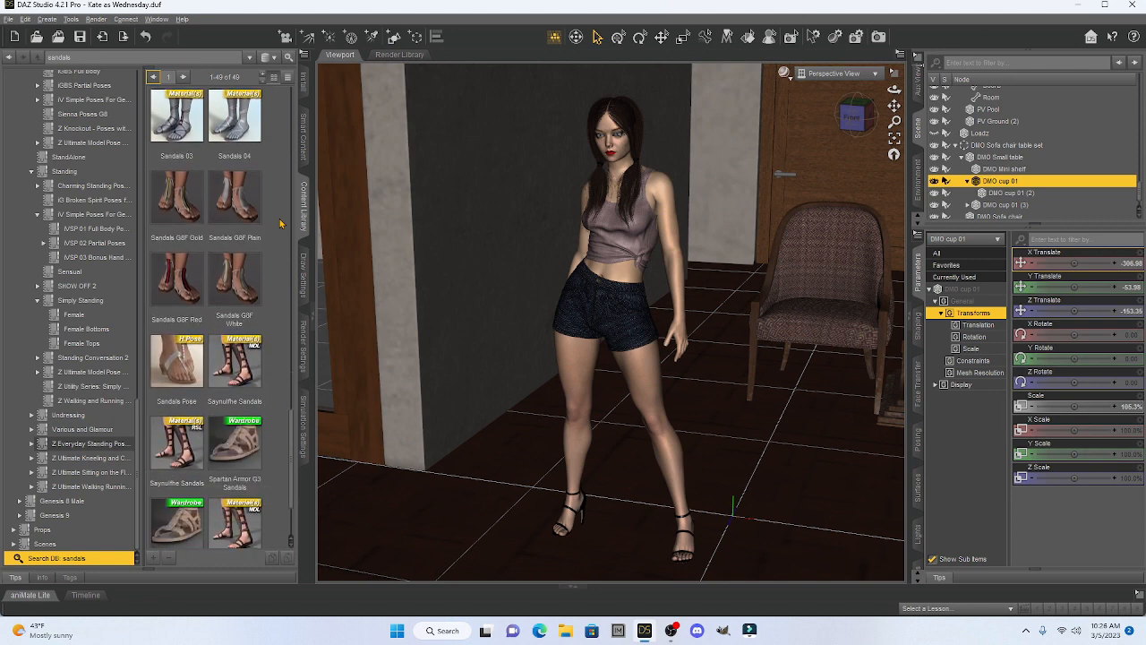
scroll(280, 223, up, 10)
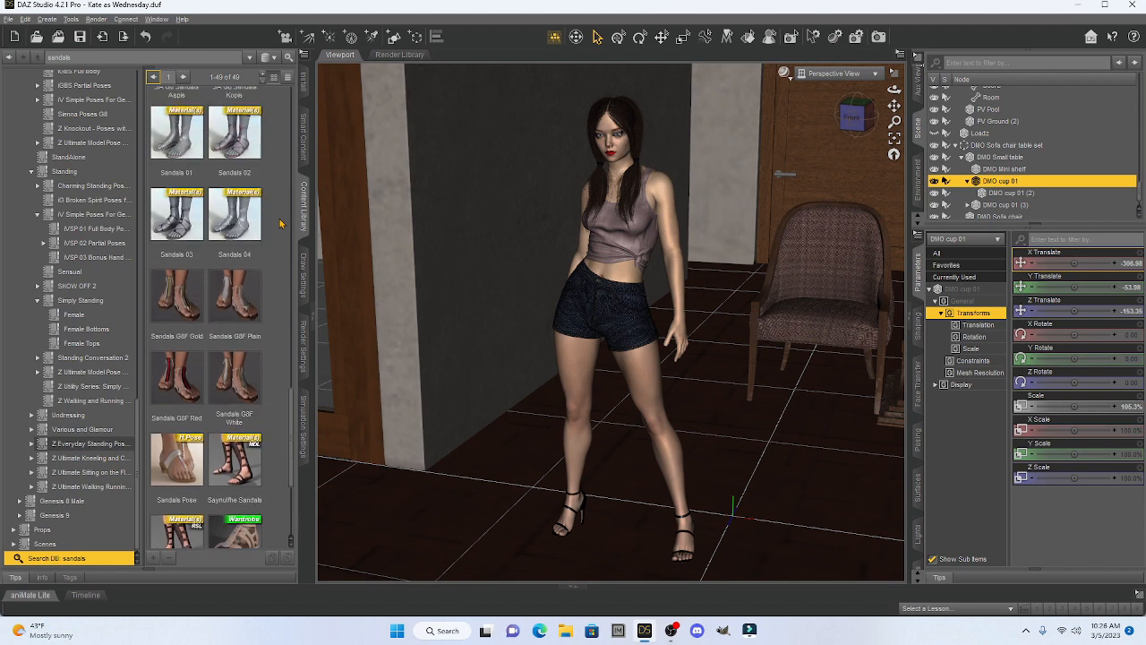
scroll(280, 223, up, 1)
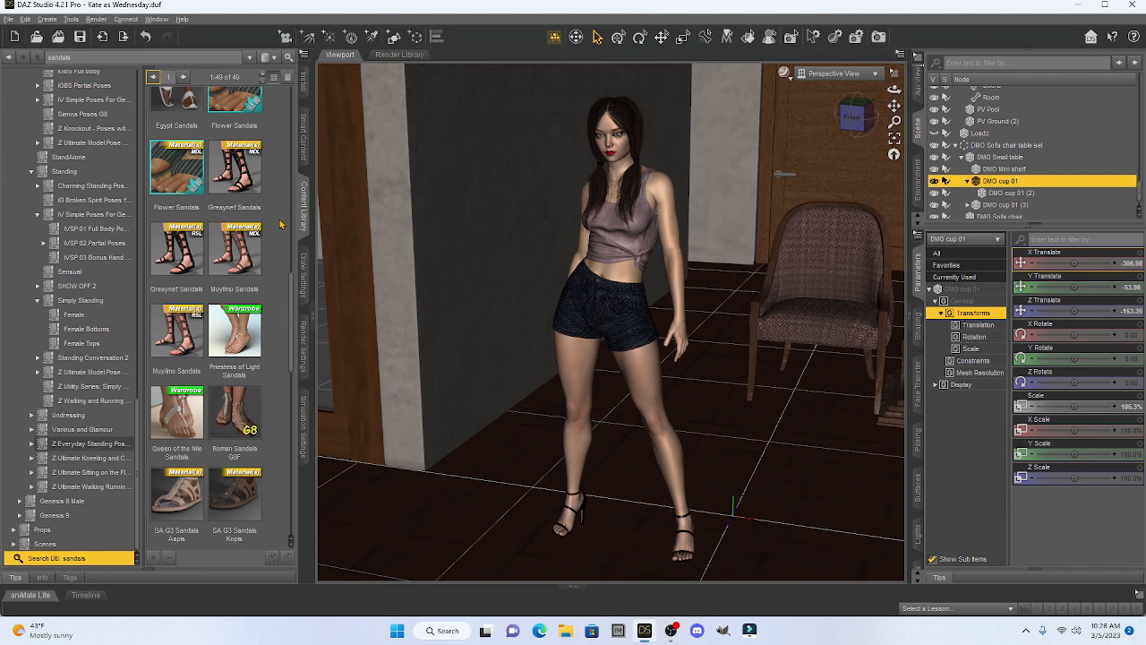
Filter the pose controls of the figure's head by "smile" and set the Gayl Smile 01 expression to 100%
click(619, 156)
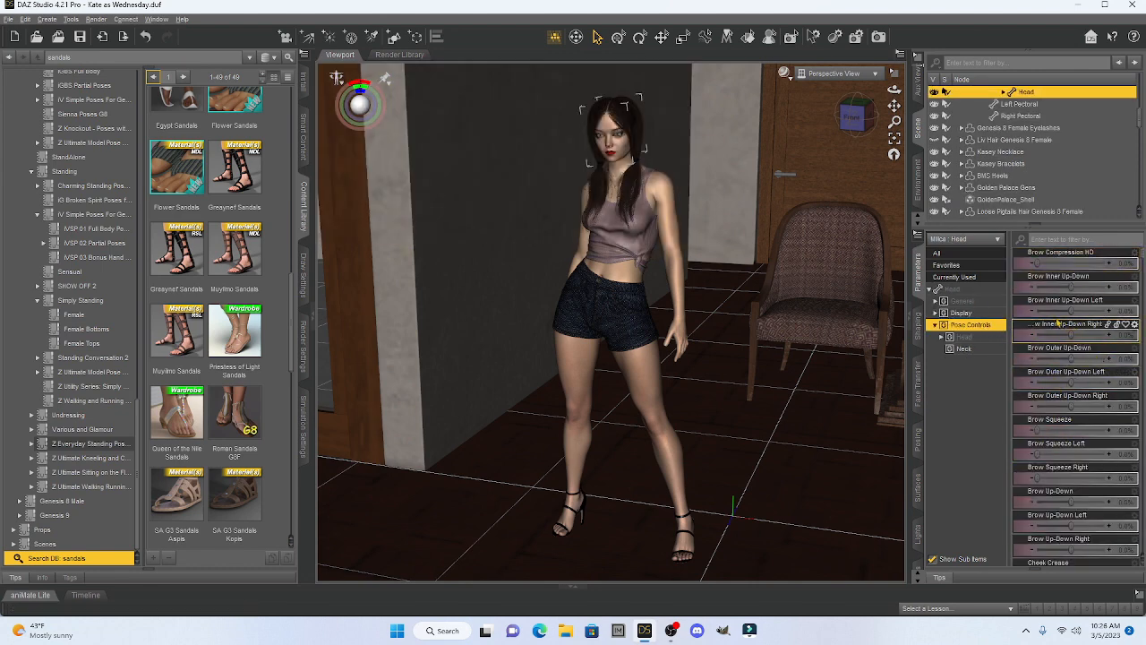
drag(893, 105, 888, 136)
scroll(688, 300, up, 3)
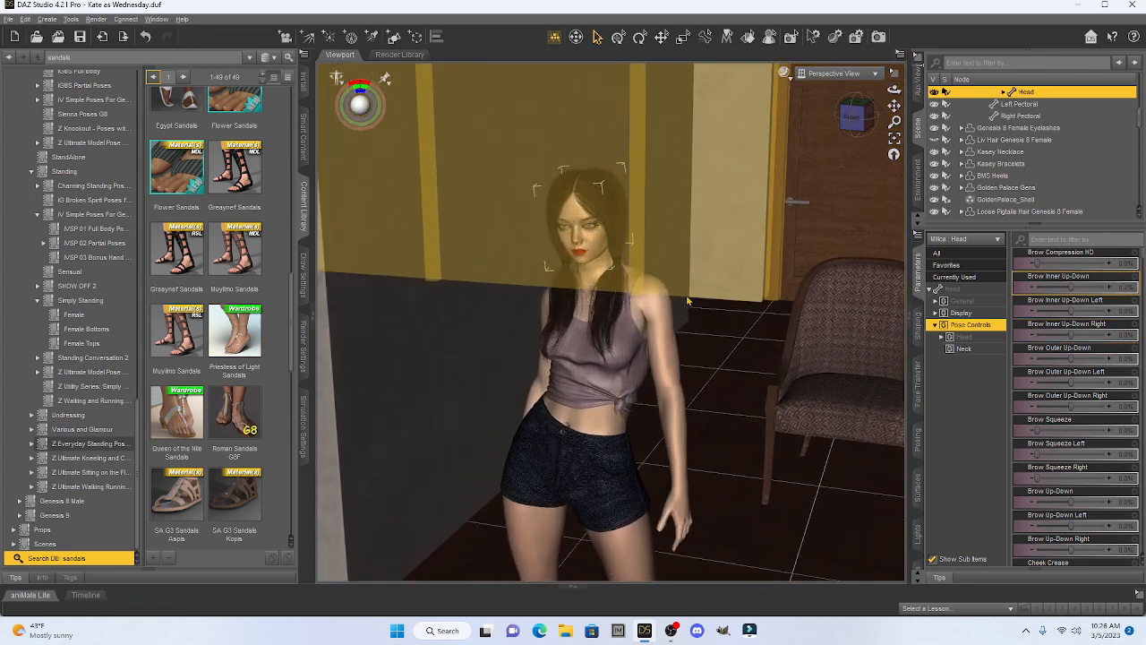
scroll(687, 300, up, 6)
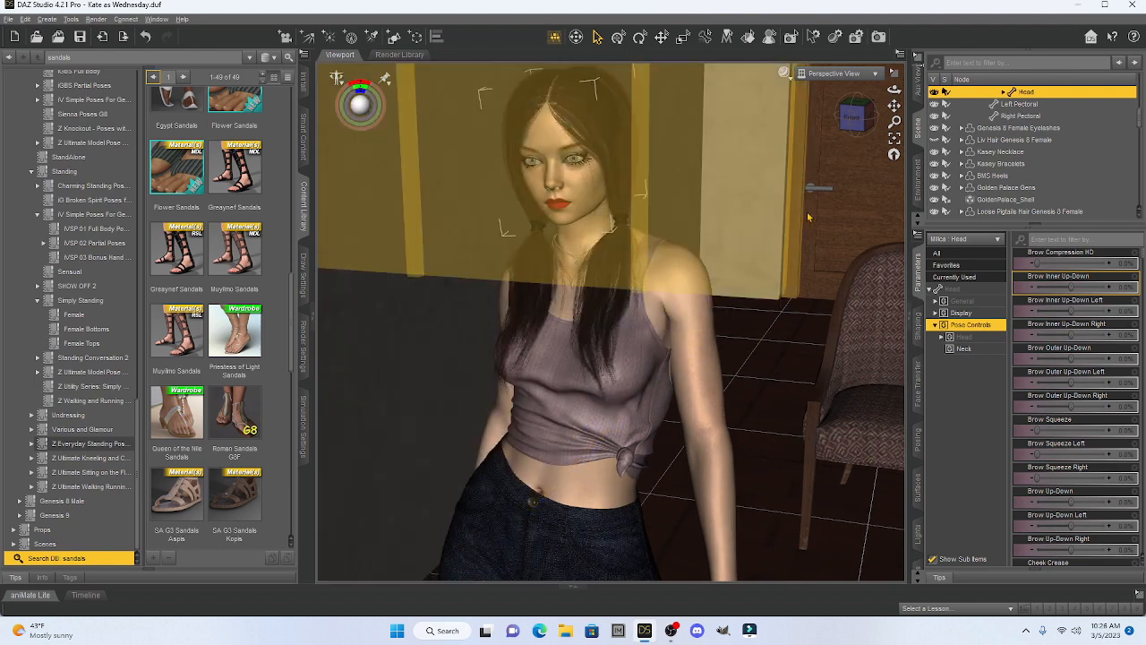
drag(894, 106, 852, 96)
scroll(772, 256, up, 4)
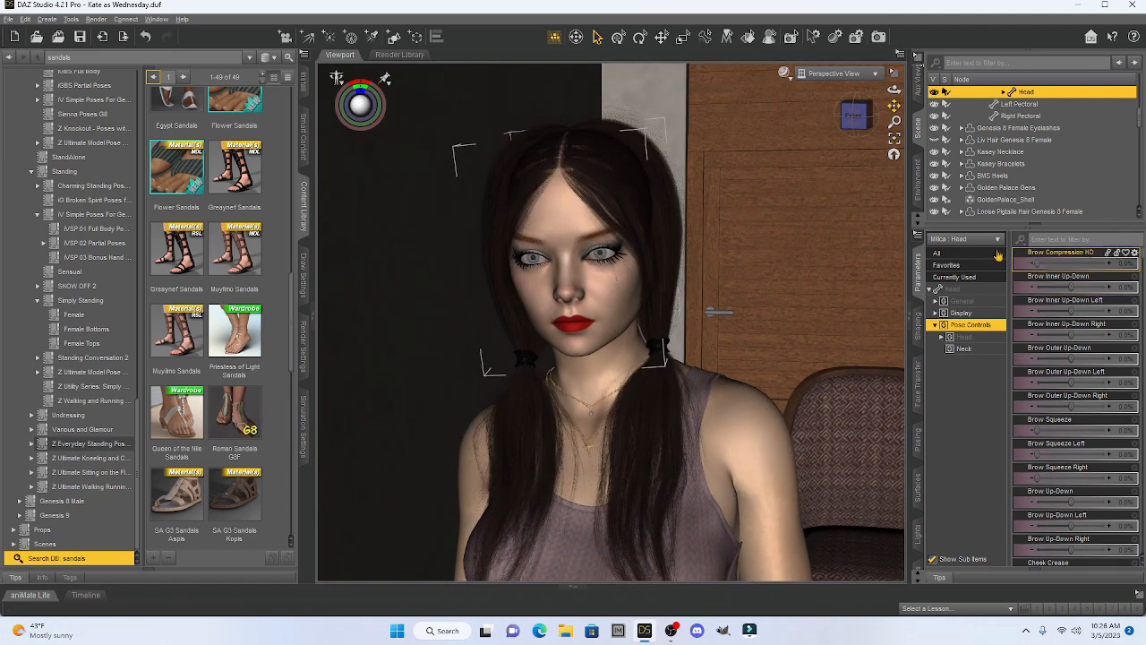
click(1094, 239)
text(sm)
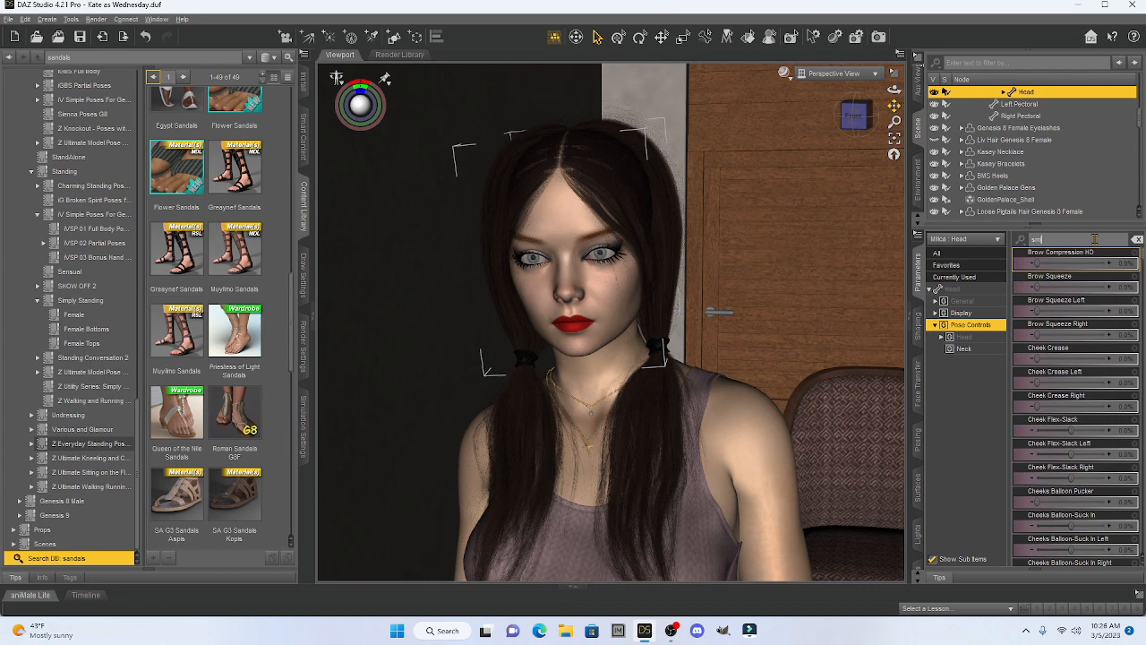
text(ile)
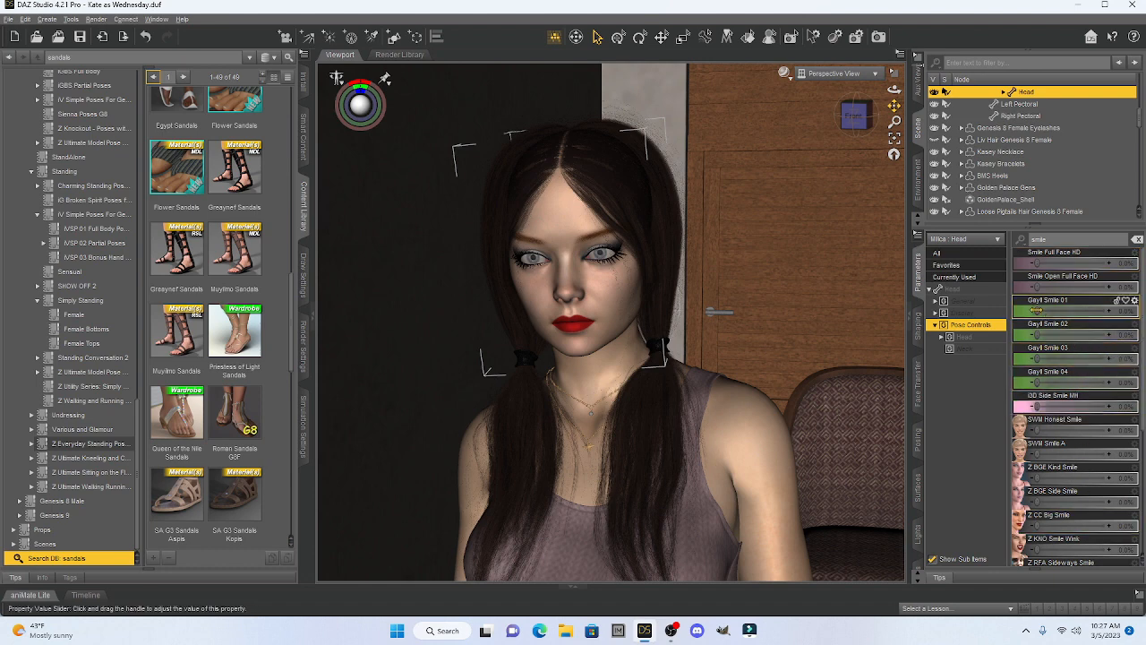
drag(1036, 311, 1110, 325)
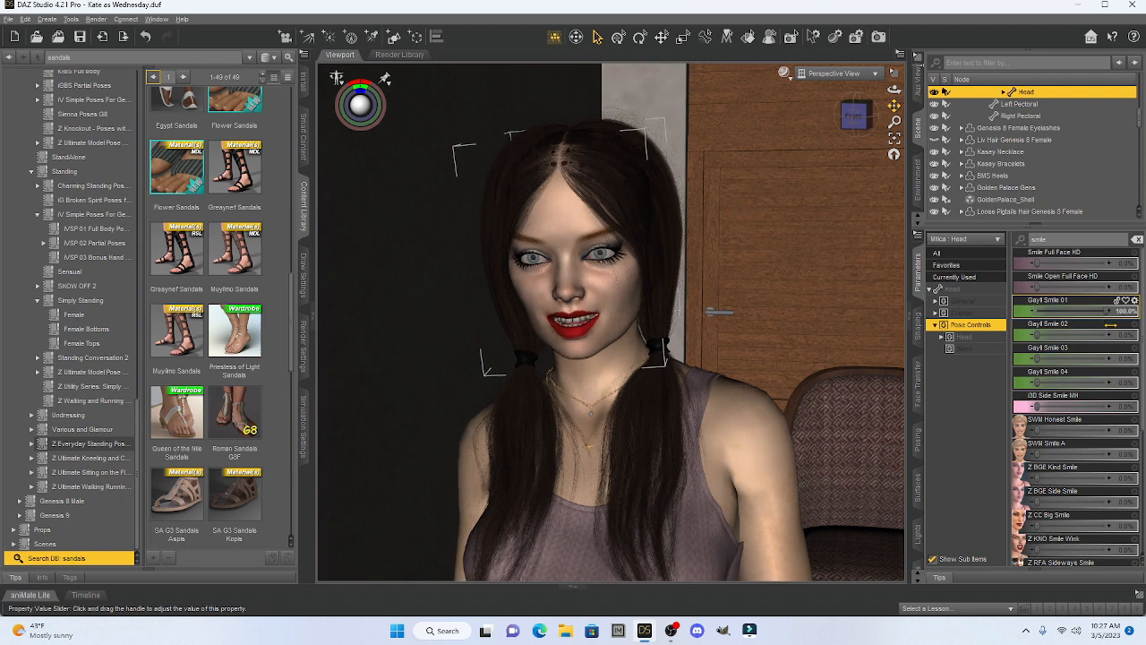
Look through the remaining smile expressions, clear the filter, and examine the full list of the head's pose controls
scroll(1059, 466, down, 3)
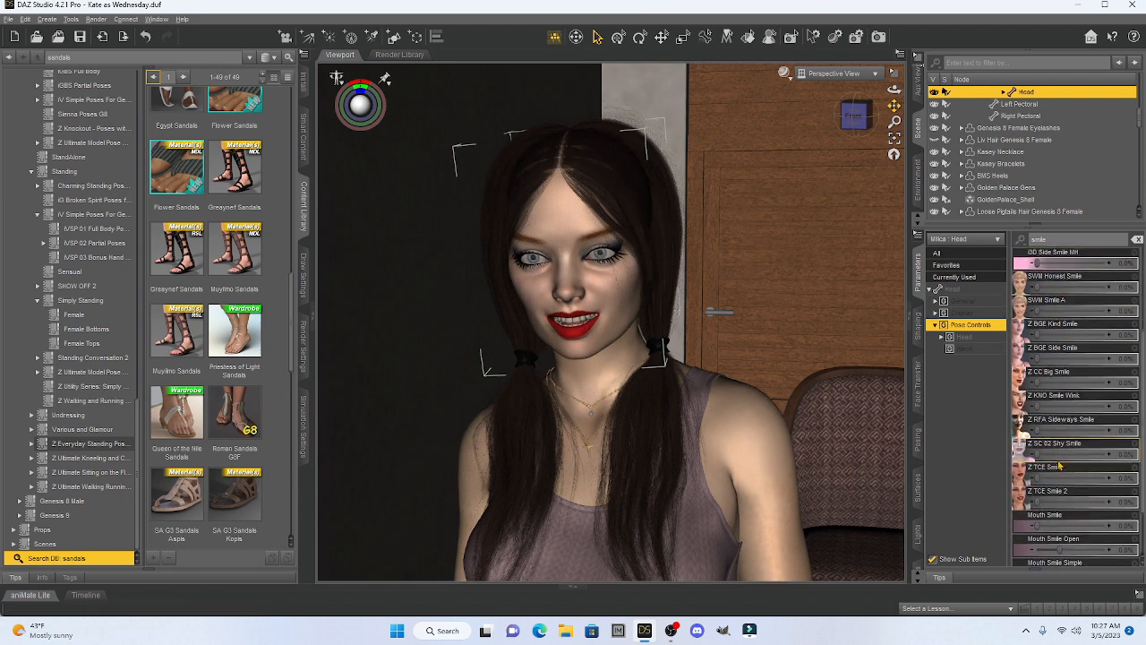
double_click(1053, 239)
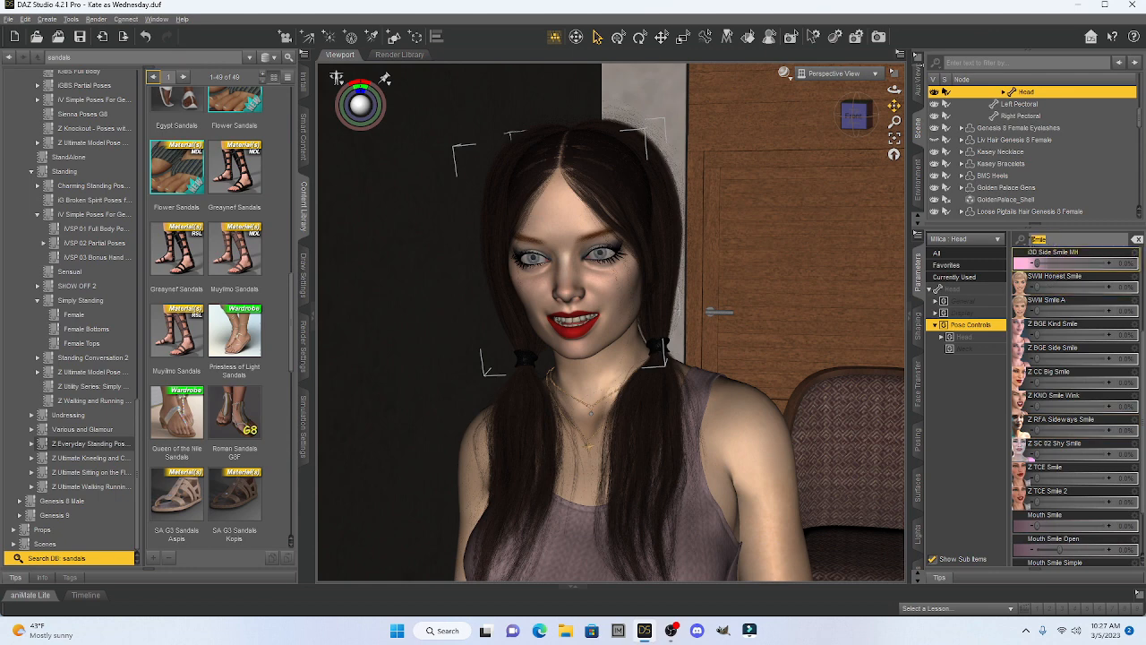
key(BackSpace)
click(1016, 254)
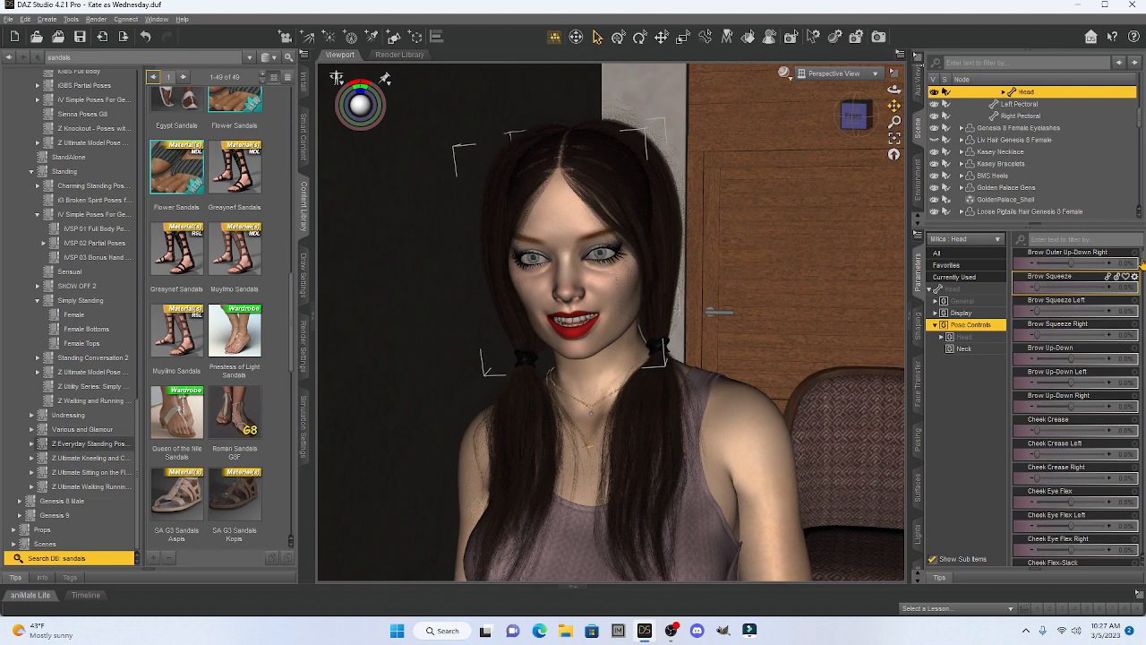
drag(1142, 258, 1140, 555)
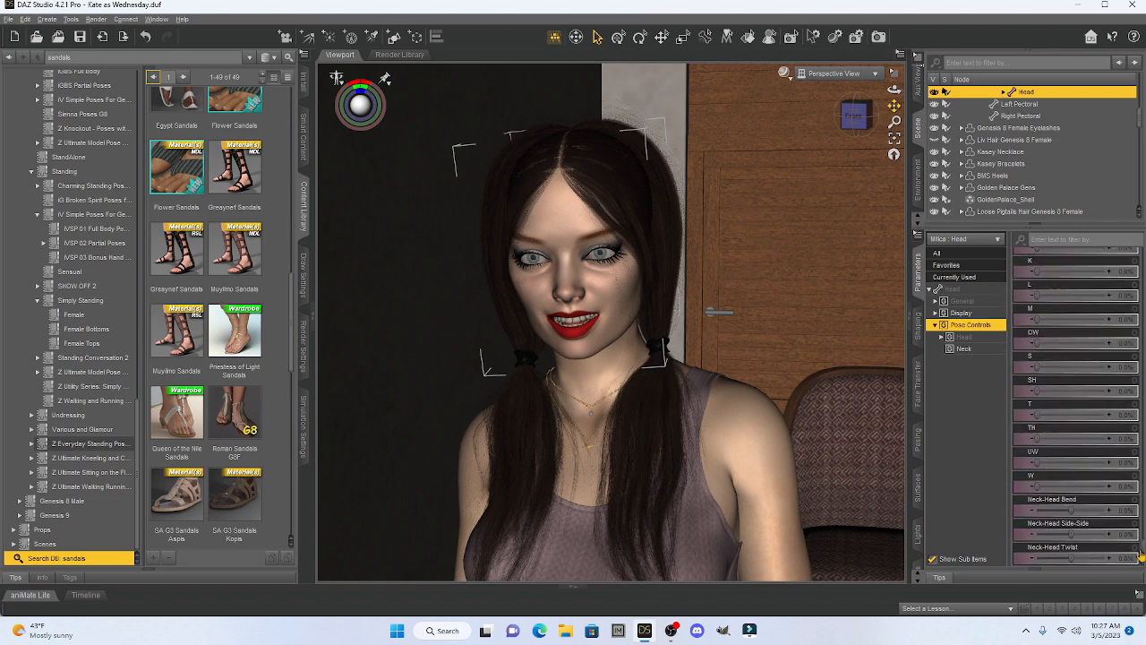
scroll(1071, 466, up, 15)
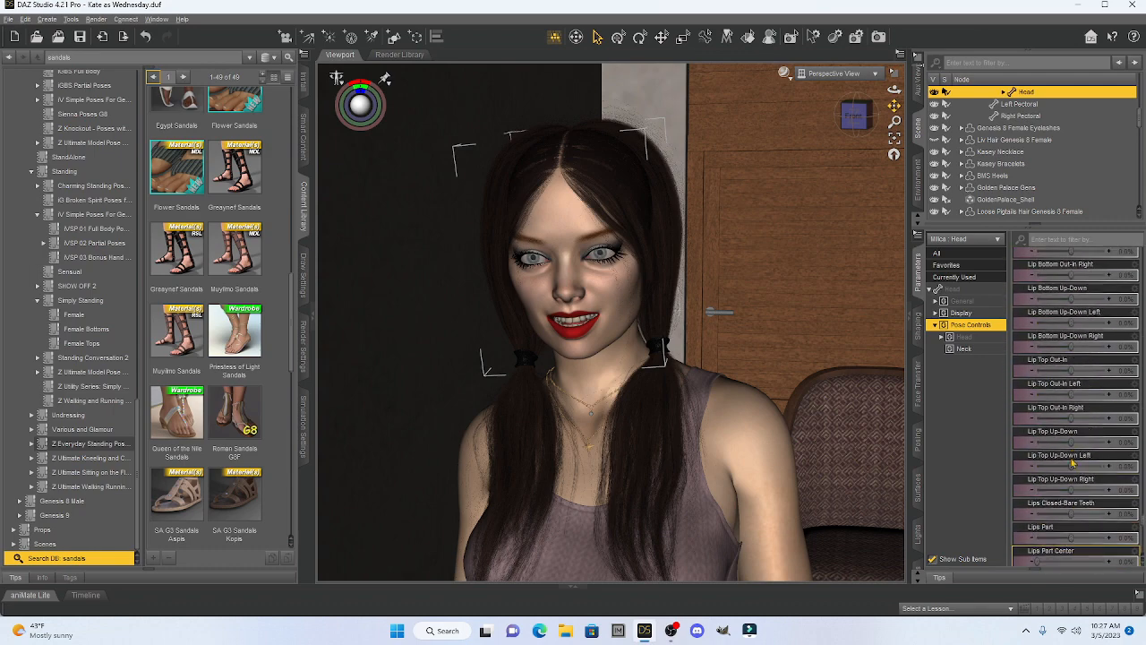
scroll(1071, 463, up, 10)
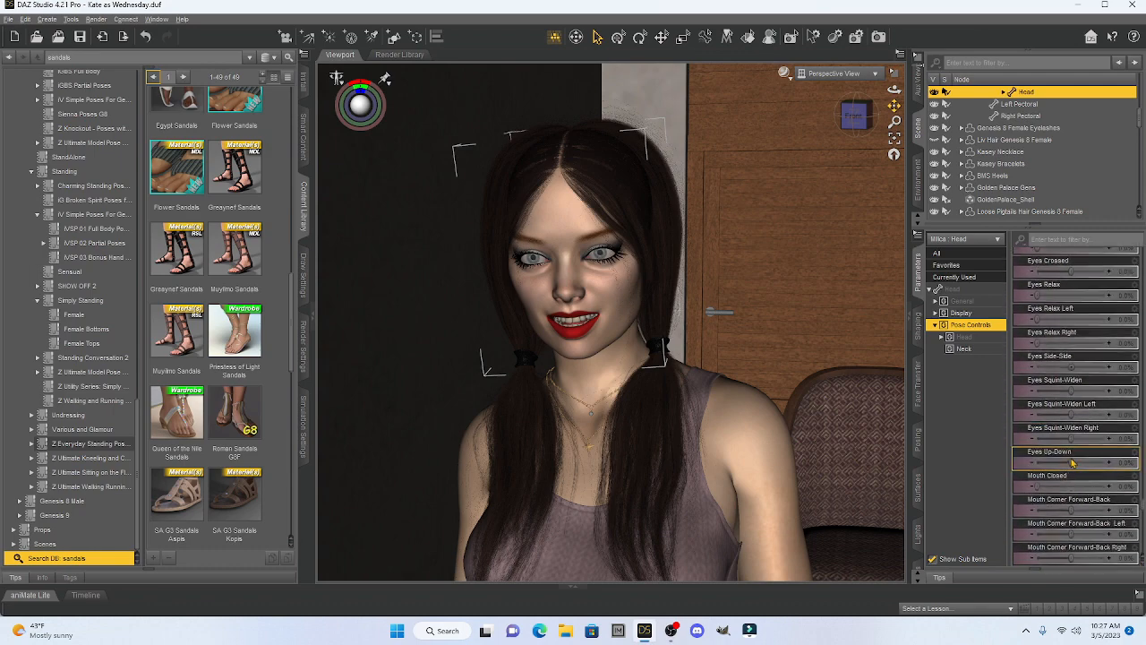
scroll(1063, 237, up, 1)
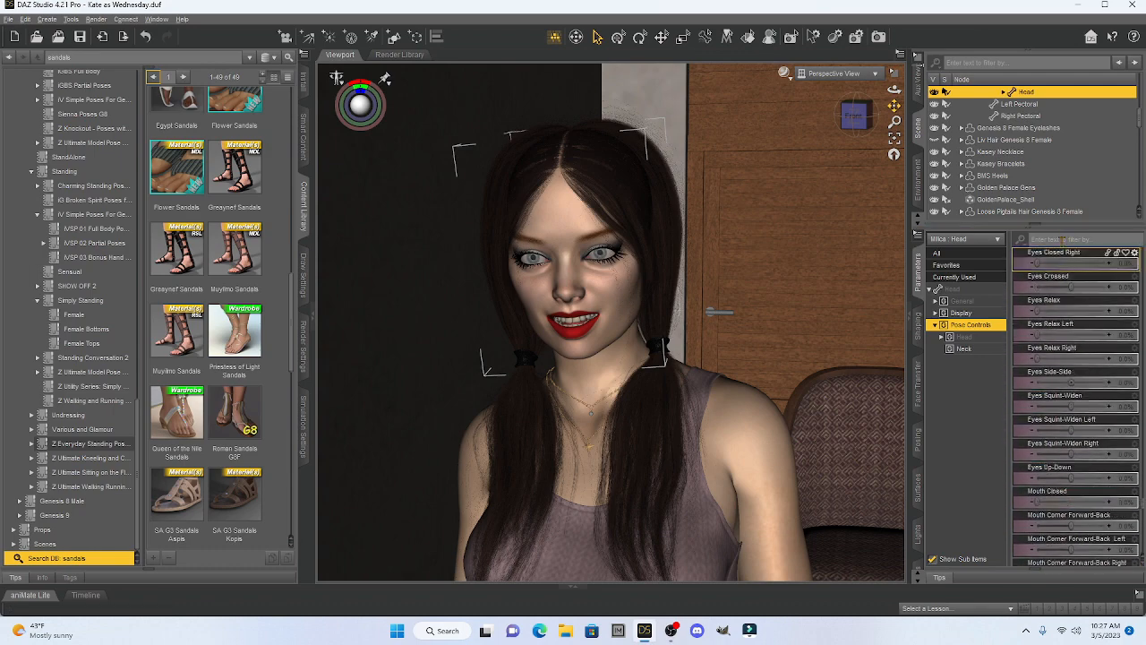
Filter the head's pose controls by "eyes", and set Eyes Side-Side to about -171% and Eyes Up-Down to about -56%
click(1061, 240)
text(eyes)
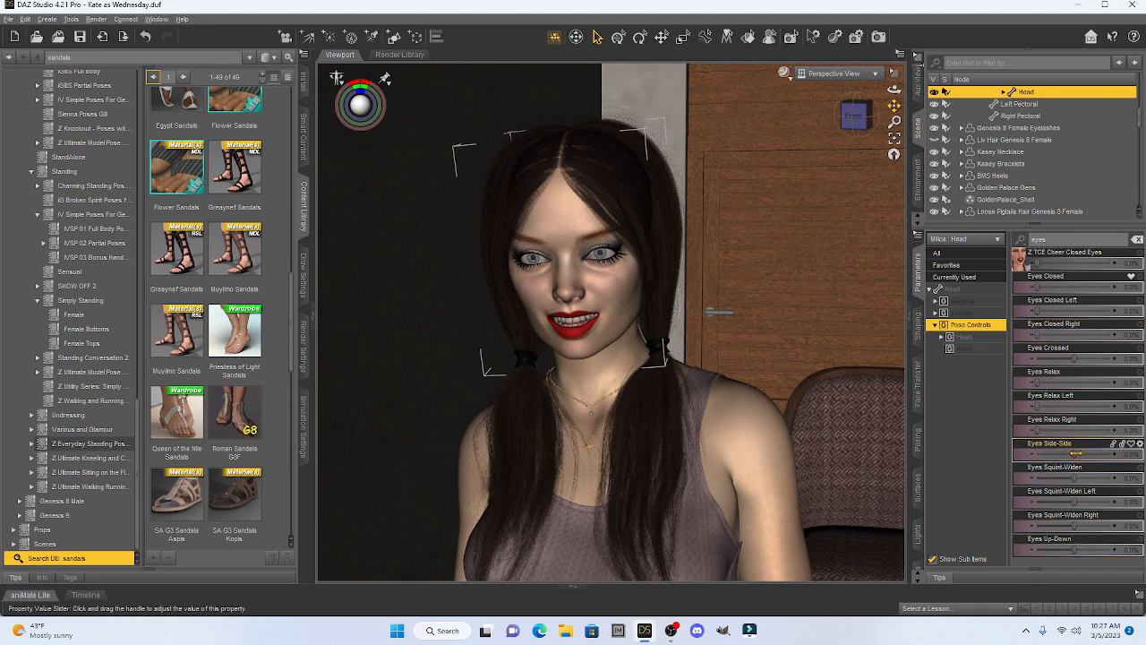
mouse_move(1074, 453)
mouse_move(1073, 454)
mouse_down()
mouse_move(1039, 454)
mouse_move(1059, 453)
mouse_up()
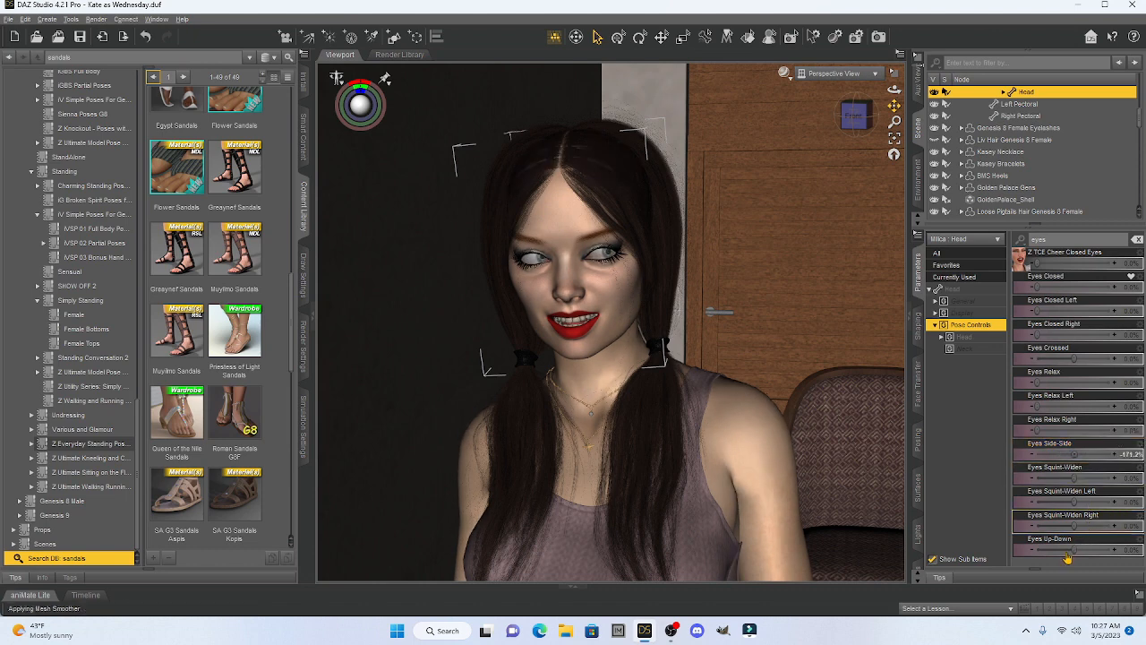
mouse_move(1074, 548)
mouse_down()
mouse_move(1085, 549)
mouse_move(1053, 550)
mouse_up()
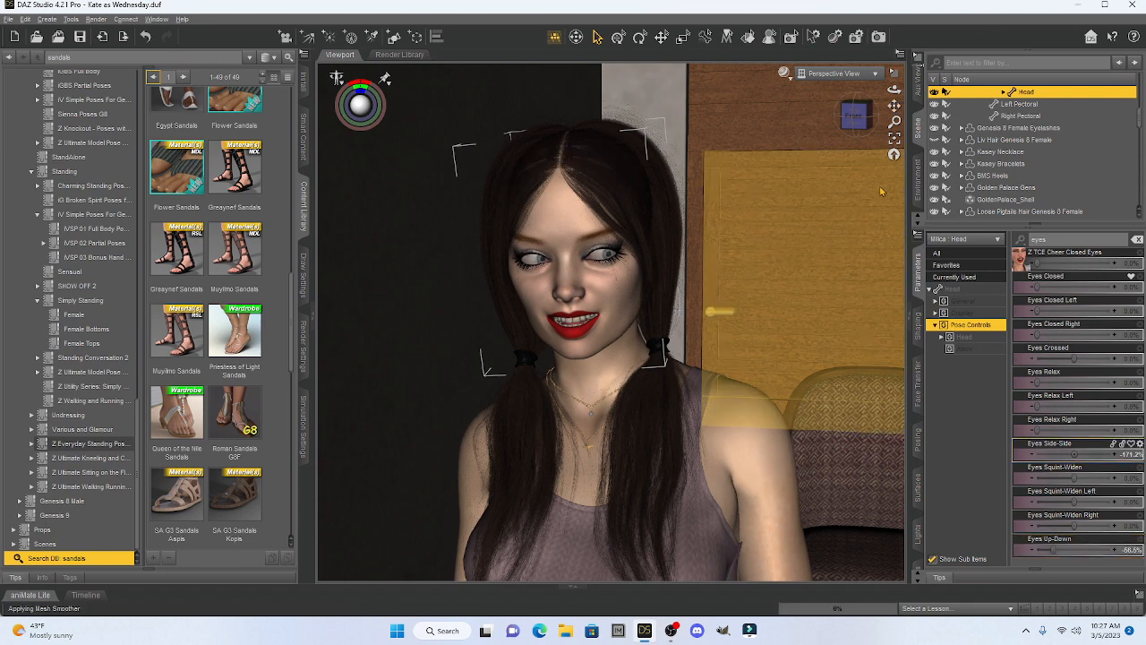
drag(857, 114, 898, 52)
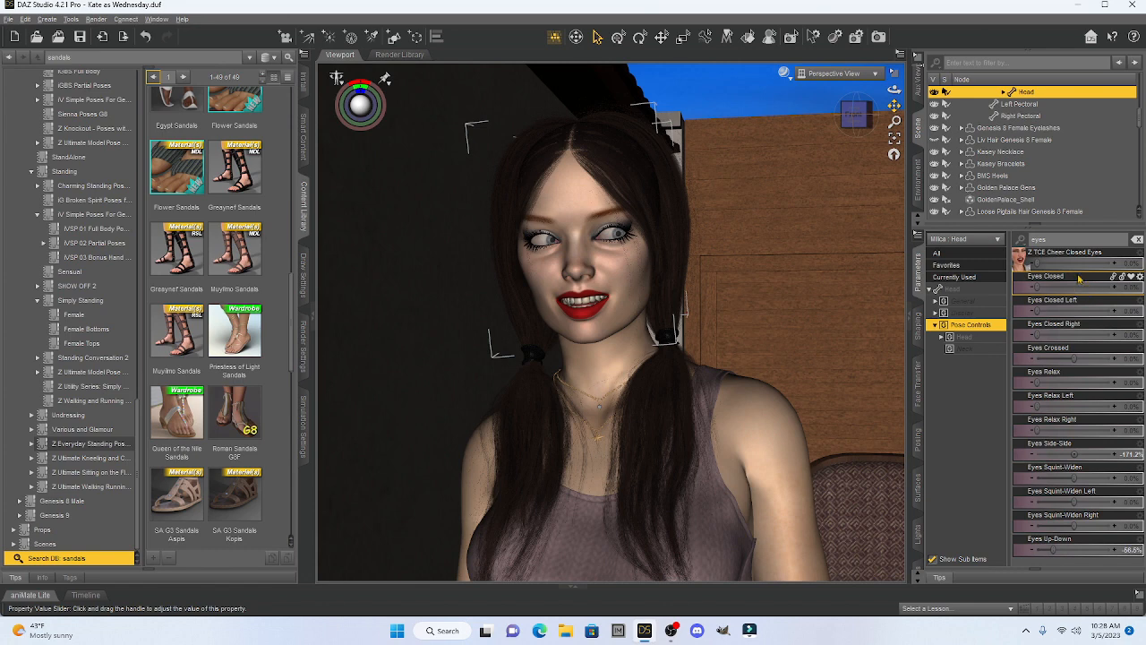
Filter all of the head's parameters by "eyes" again and set Eyes Side-Side to about 64.4%
click(946, 290)
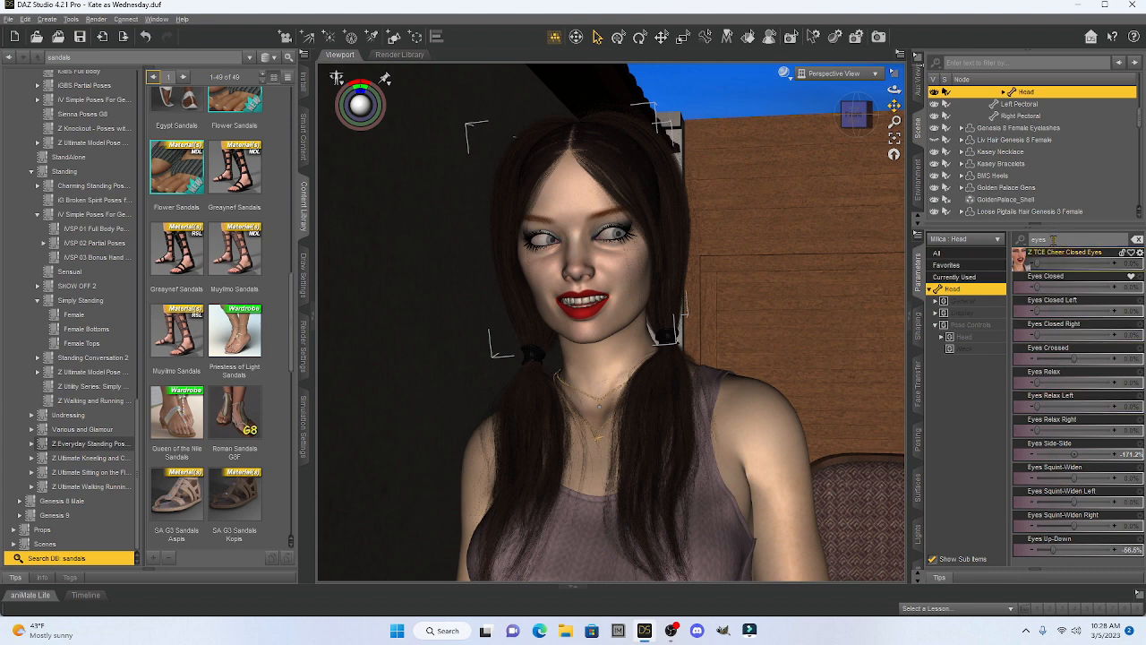
drag(1054, 240, 1020, 242)
key(BackSpace)
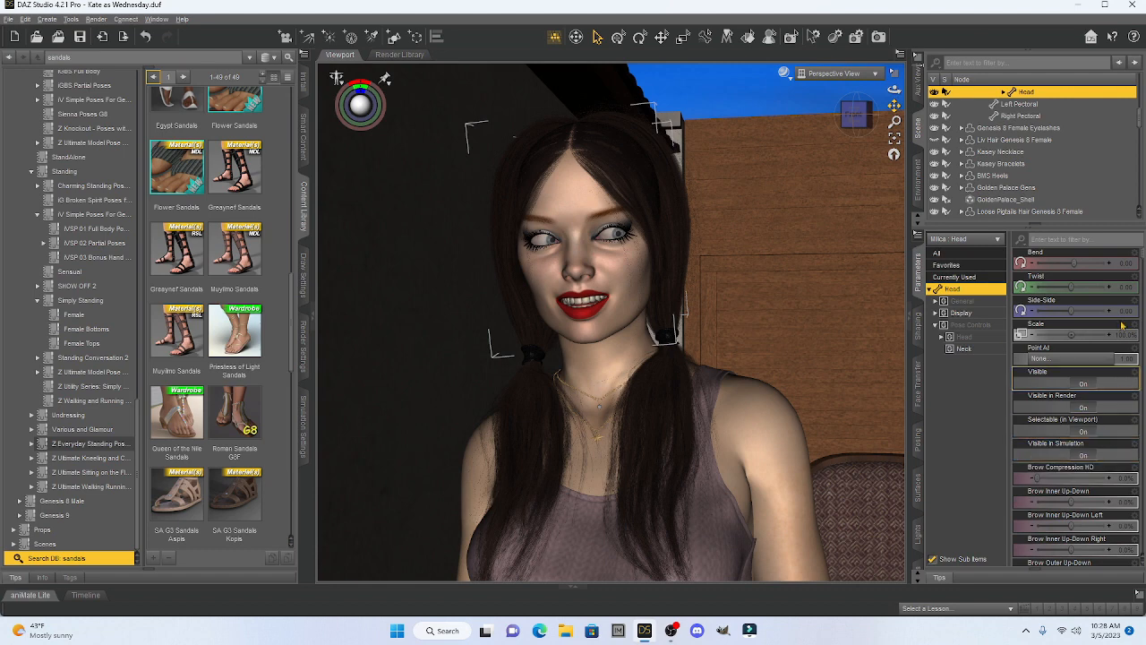
click(1088, 239)
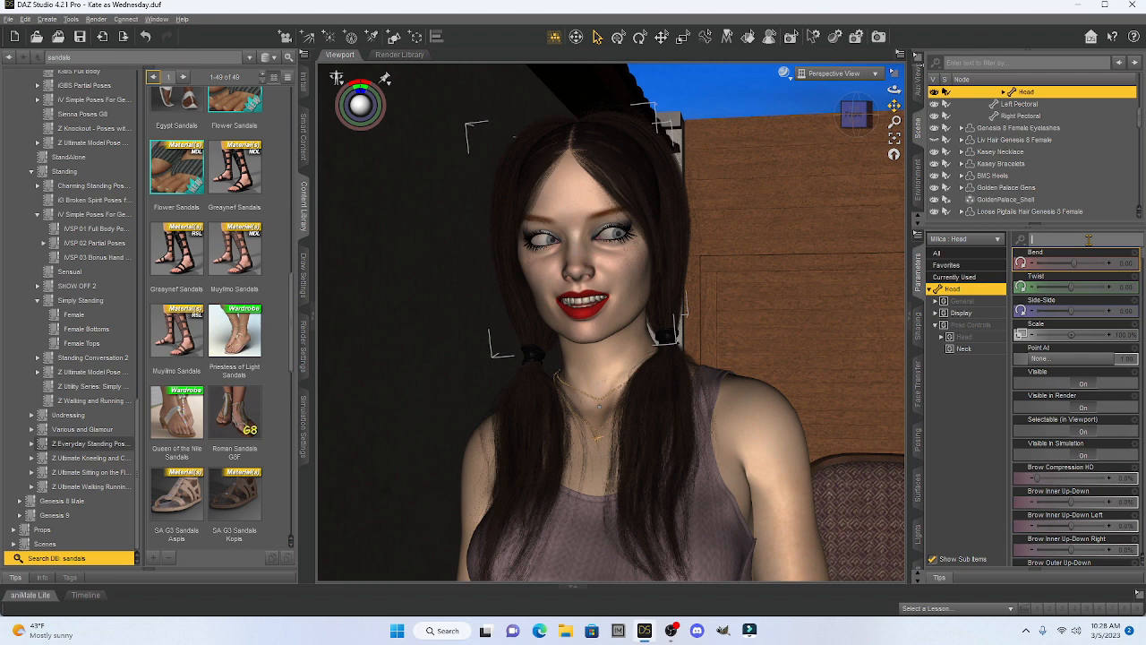
text(ene)
key(BackSpace)
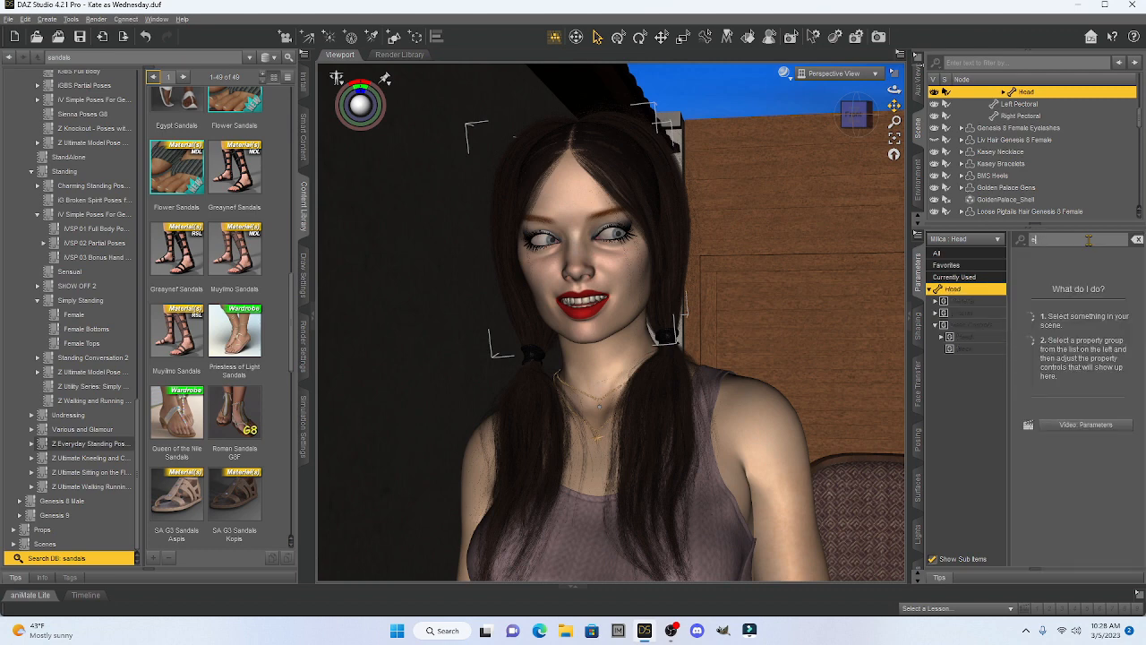
text(yes)
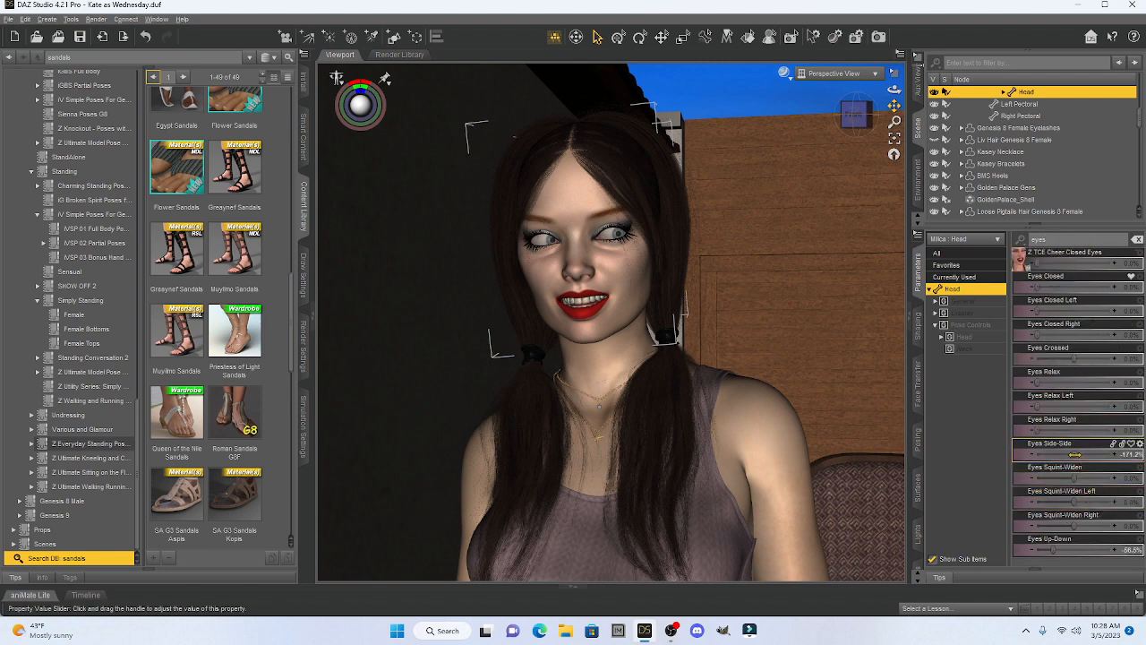
drag(1073, 454, 1116, 453)
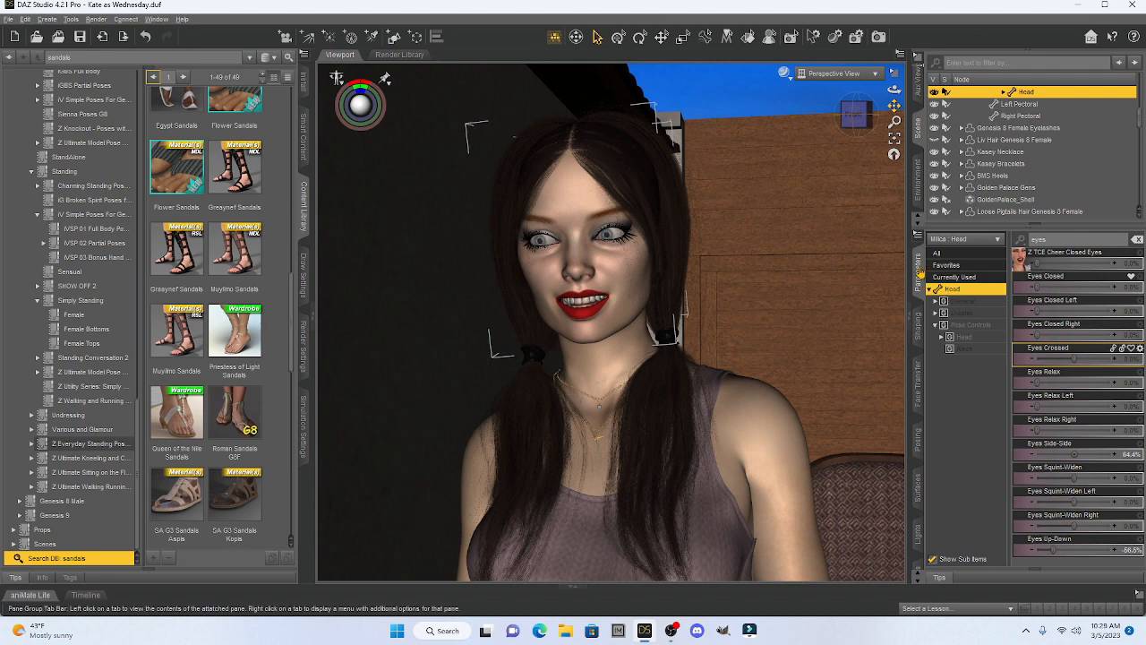
Select the whole figure, examine all its parameters matching "eyes", and clear the filter
scroll(1012, 143, up, 5)
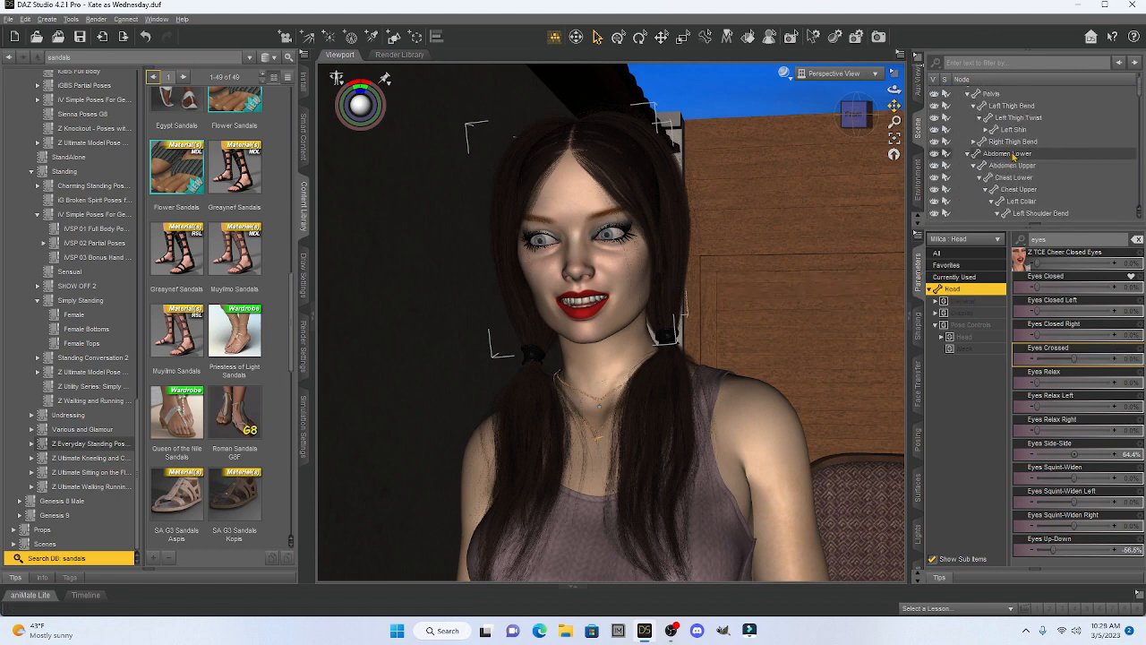
click(982, 92)
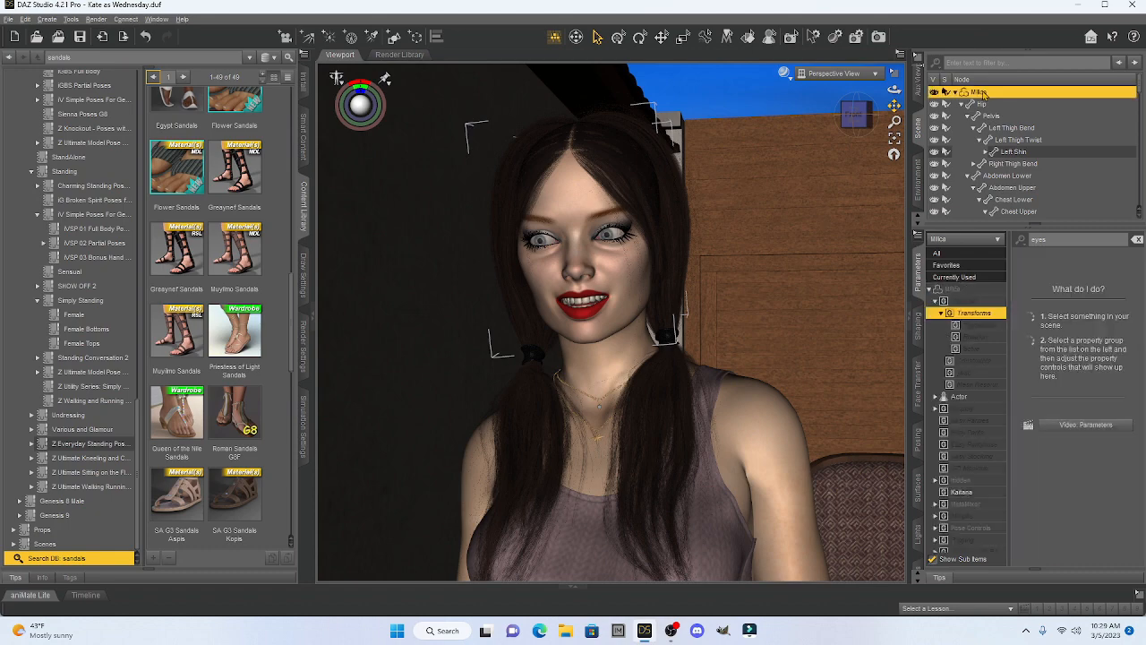
scroll(671, 332, up, 3)
scroll(668, 332, down, 4)
scroll(671, 333, down, 5)
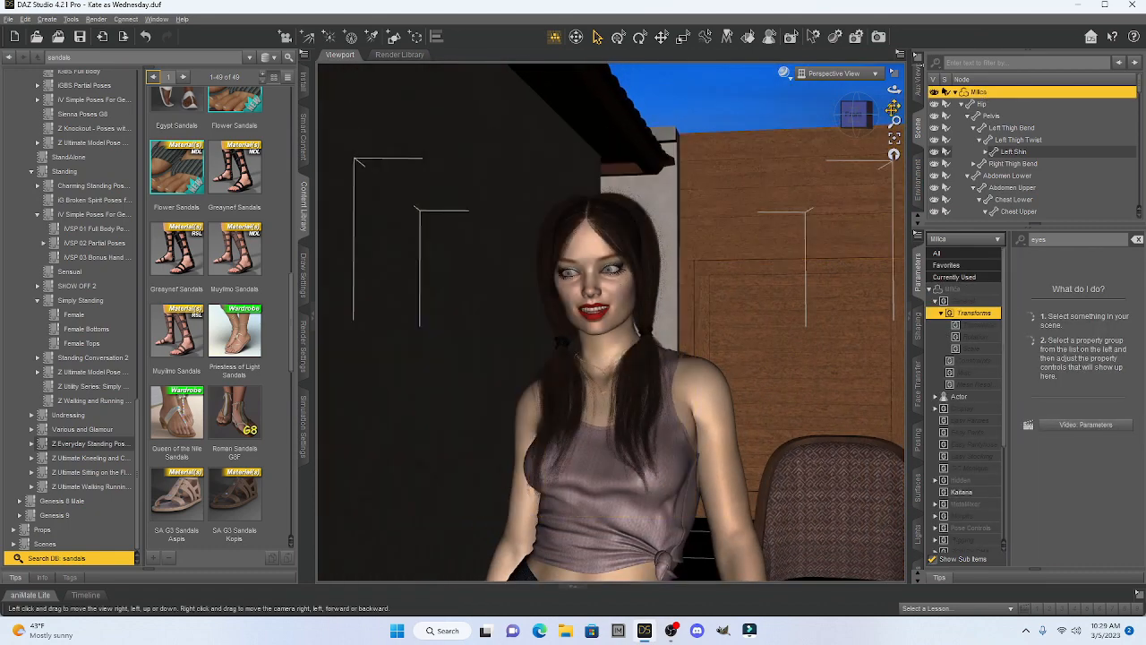
drag(893, 106, 881, 9)
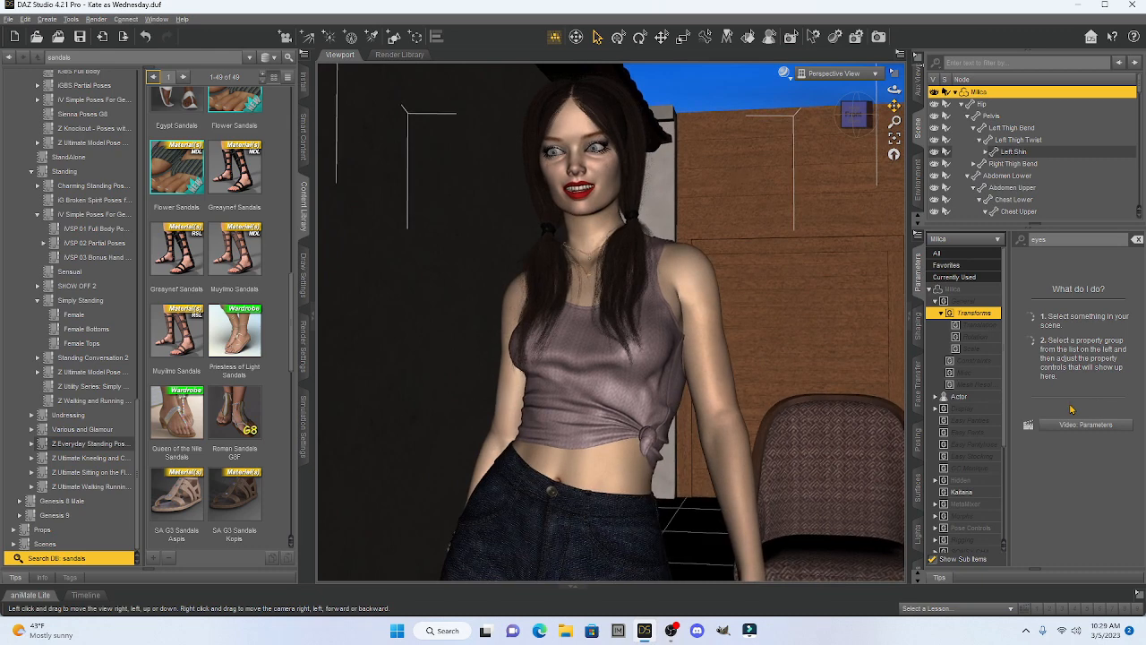
click(954, 290)
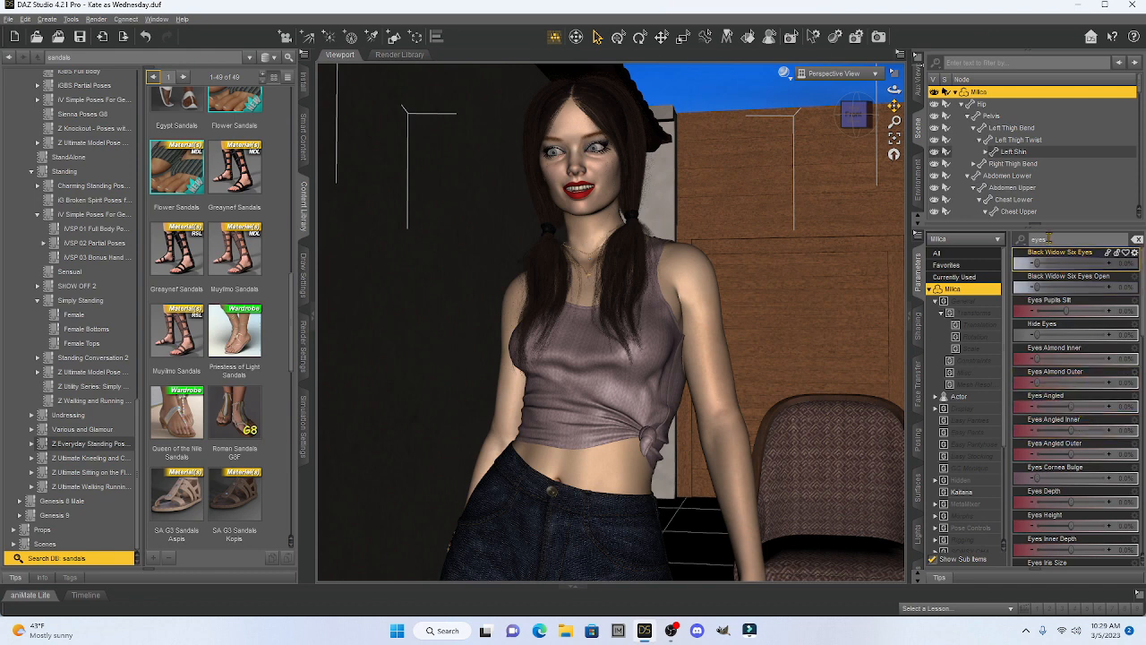
drag(1048, 239, 1022, 242)
key(BackSpace)
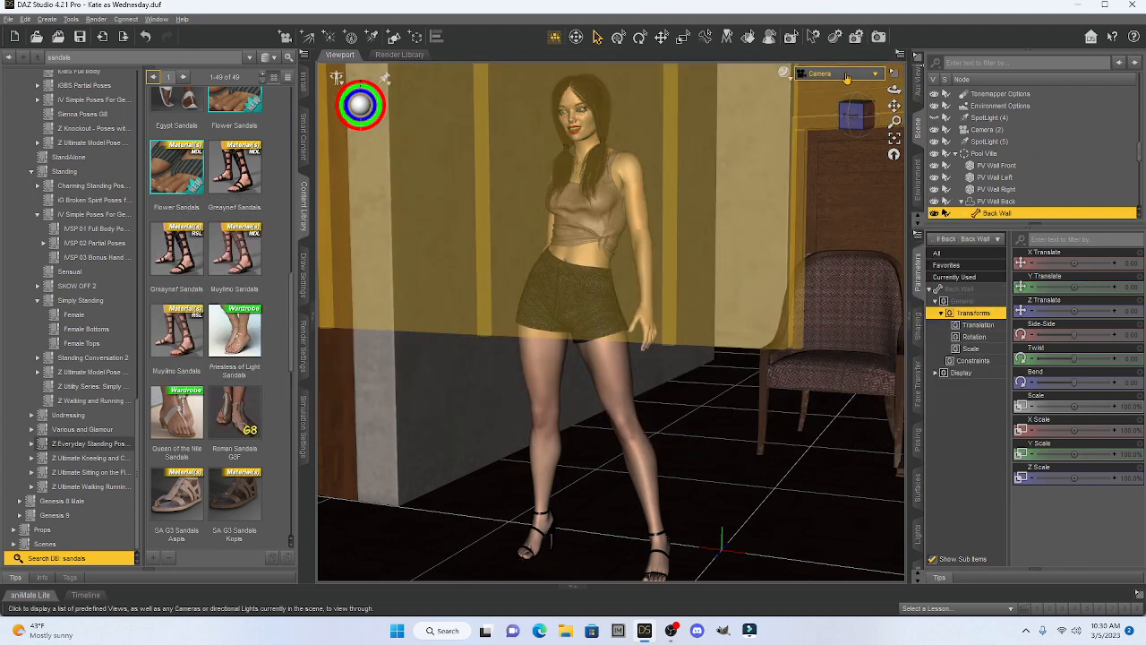
View the scene through Camera (2), SpotLight (2) and FGGR FGO Camera 1, and return to the view named Camera
click(846, 77)
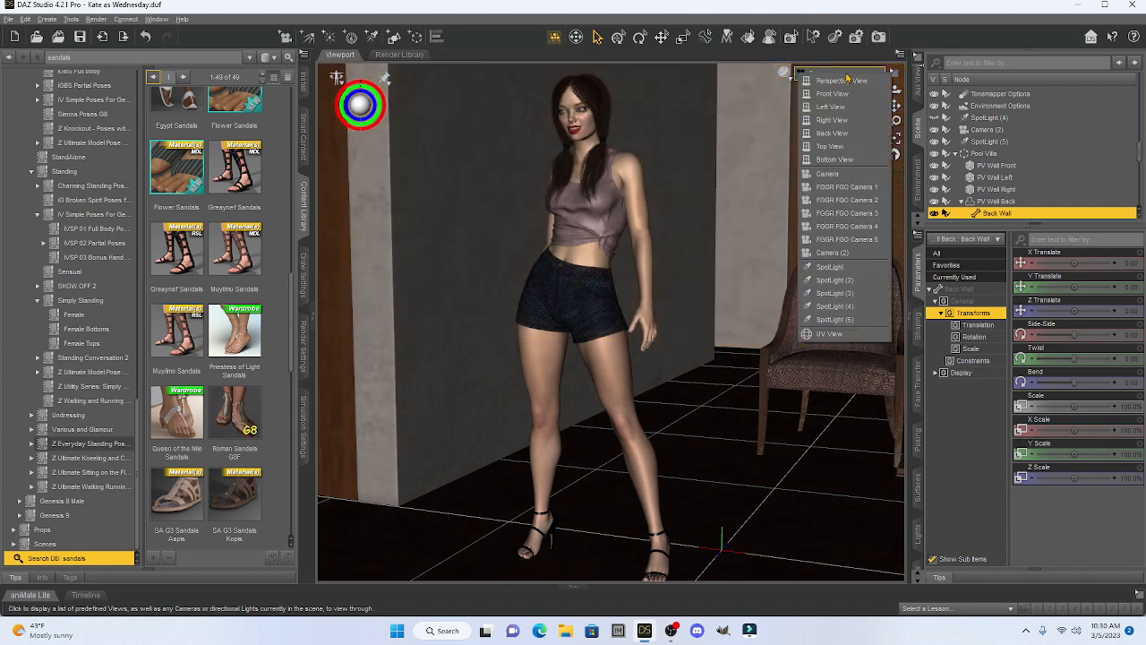
click(847, 256)
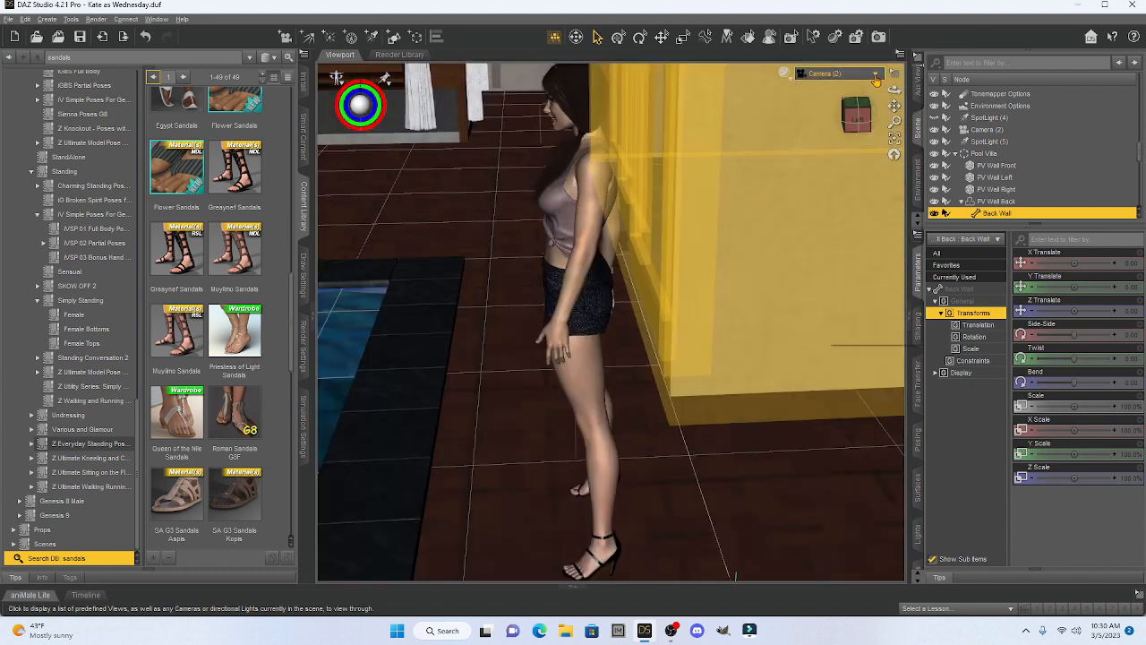
click(875, 75)
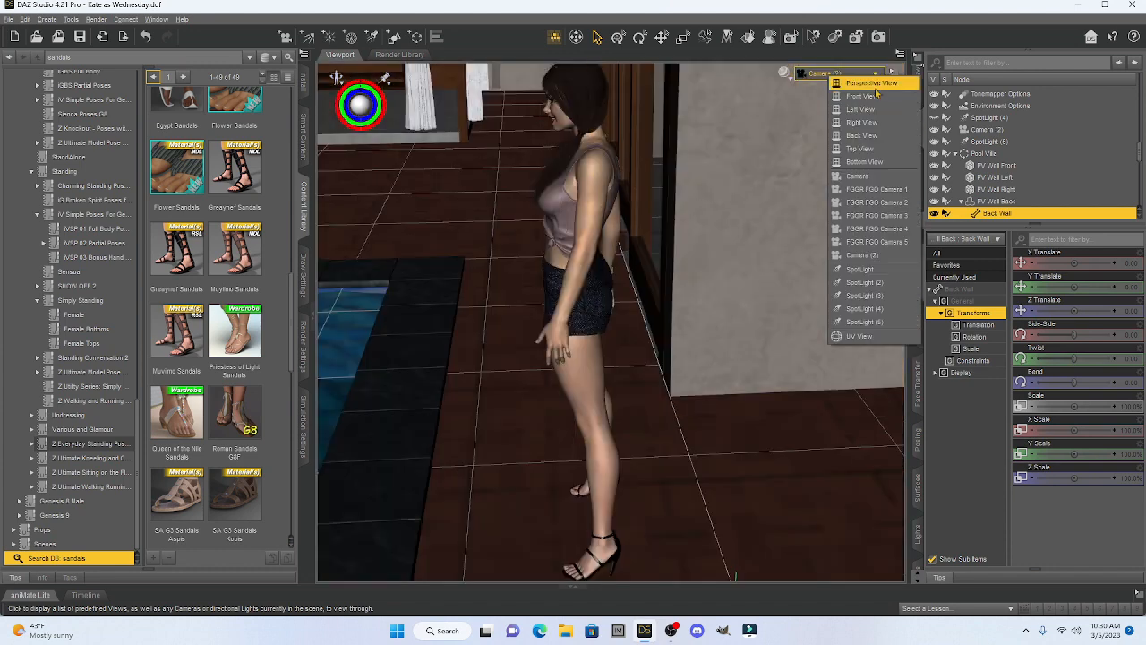
click(876, 283)
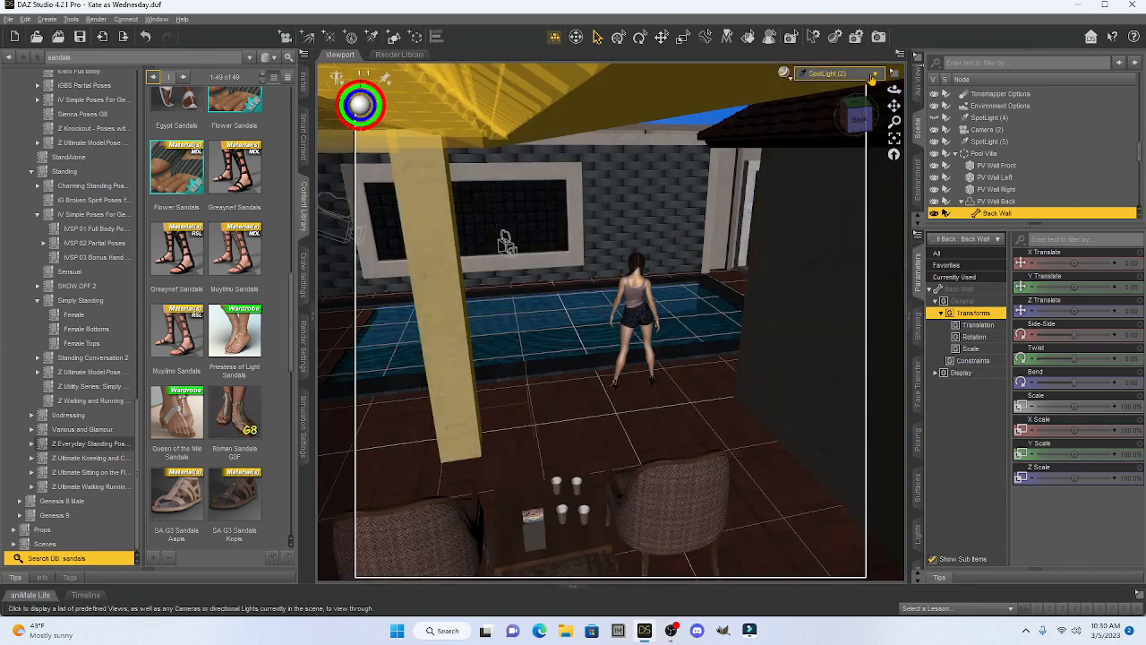
click(873, 74)
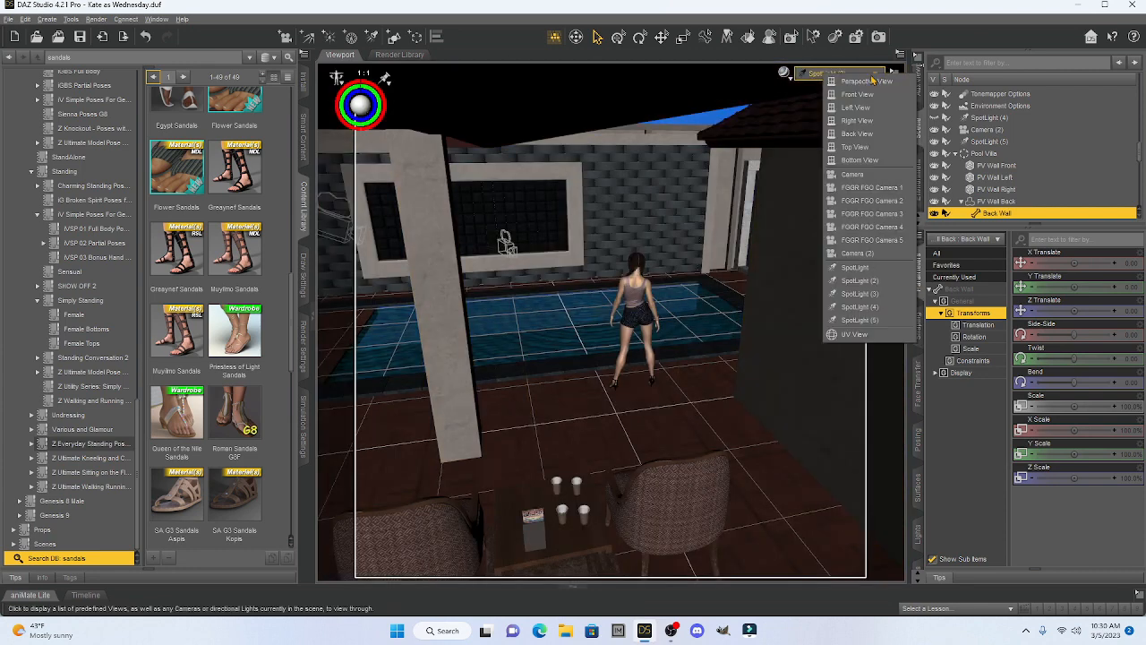
click(876, 188)
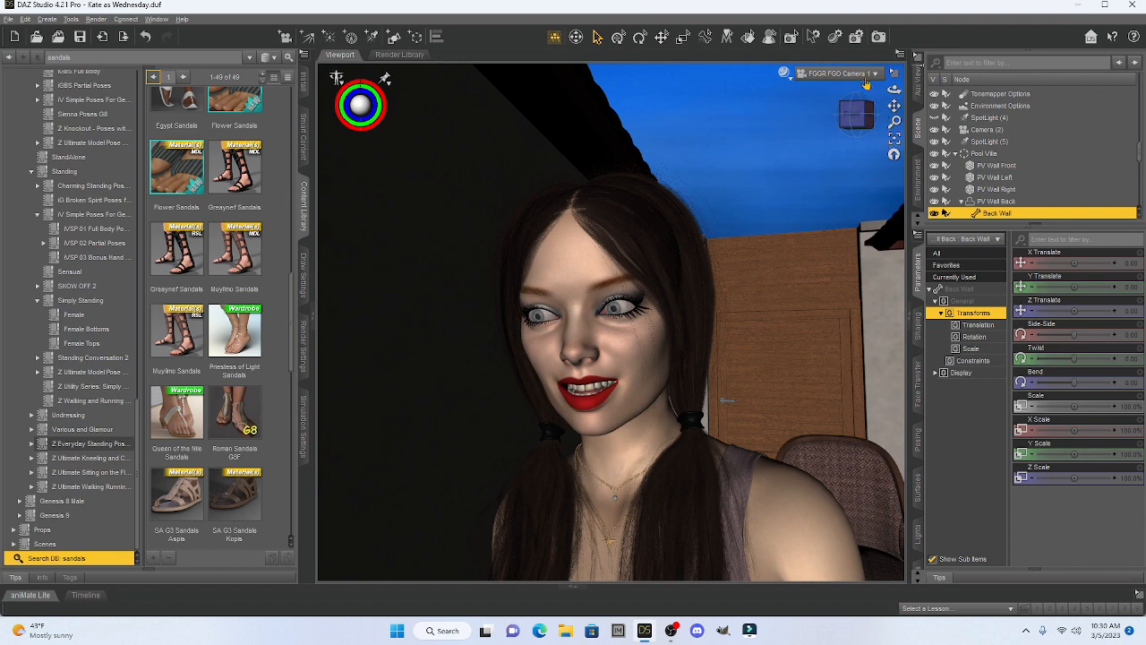
click(864, 75)
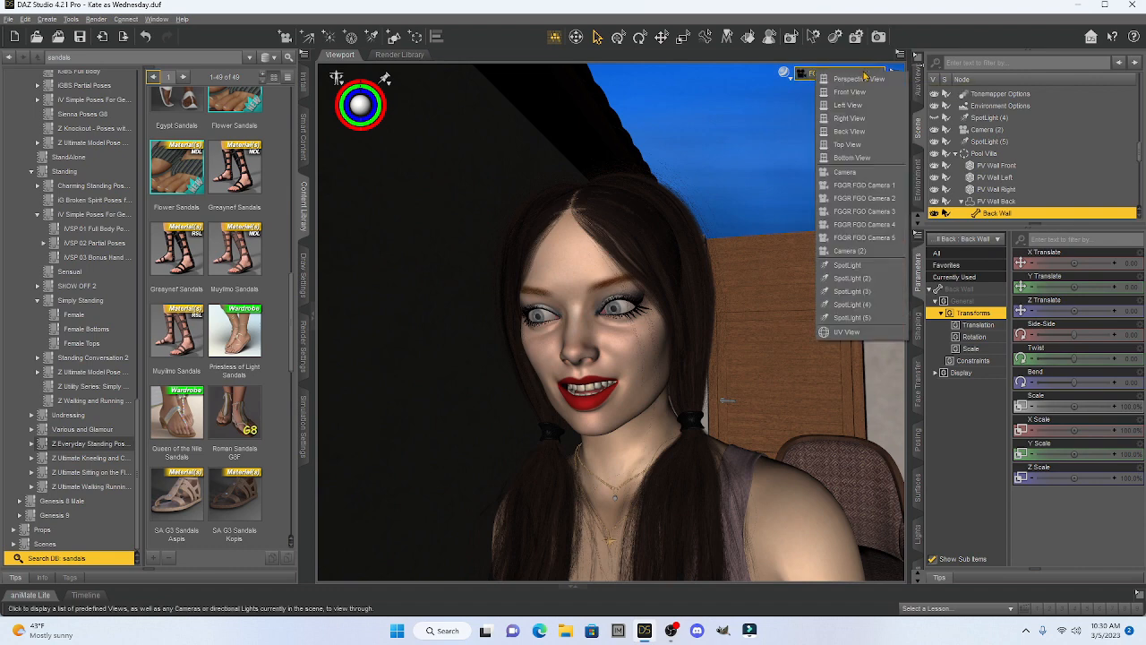
click(847, 171)
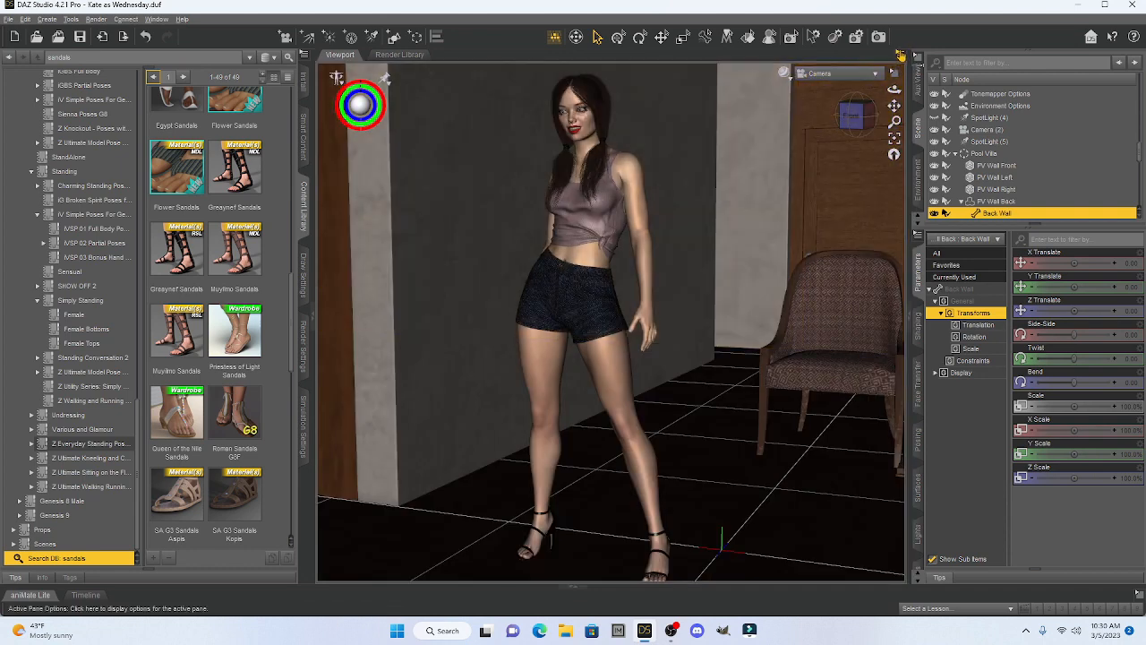
Split the viewport into four views, and set the figure's head Twist to 22.00 and Side-Side to about -10
click(900, 55)
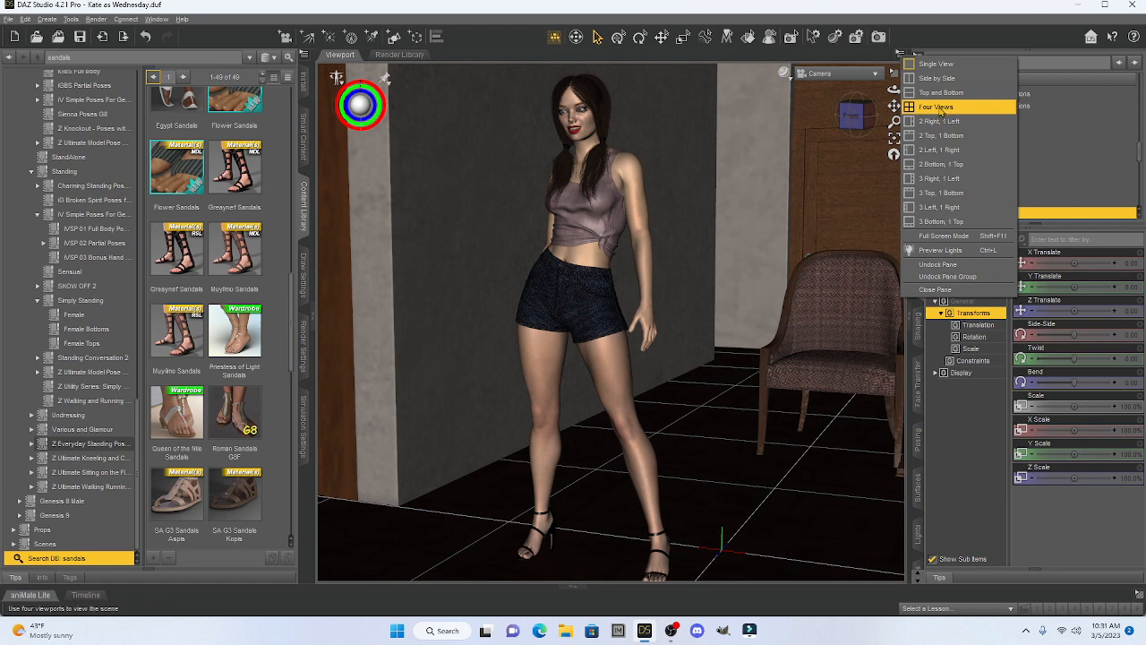
click(940, 109)
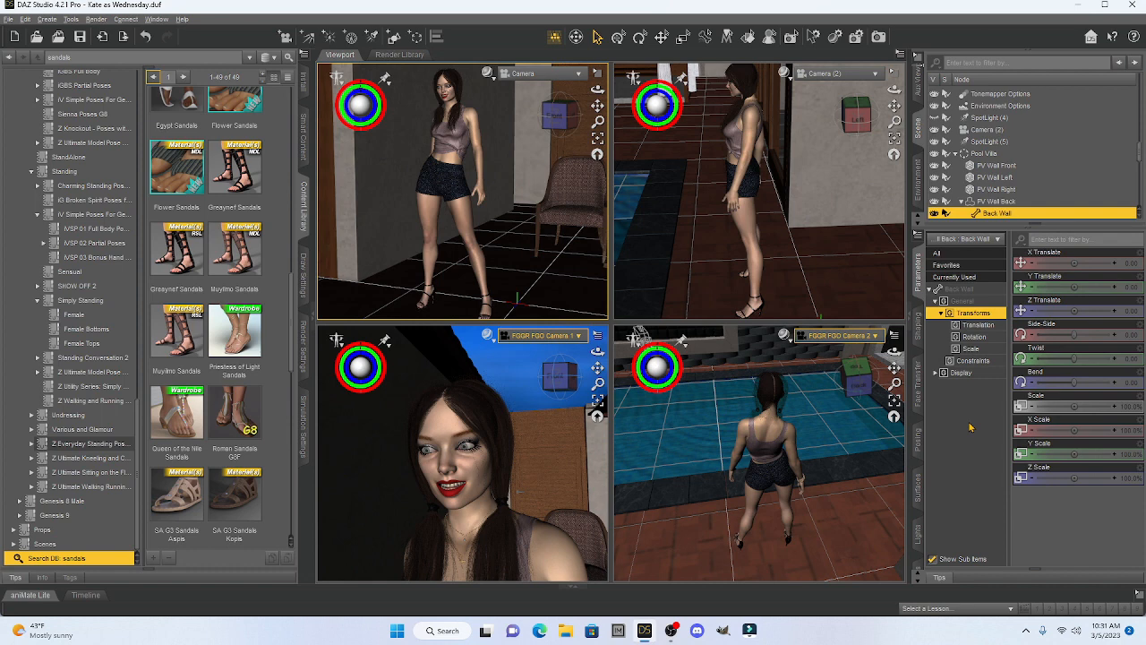
click(445, 89)
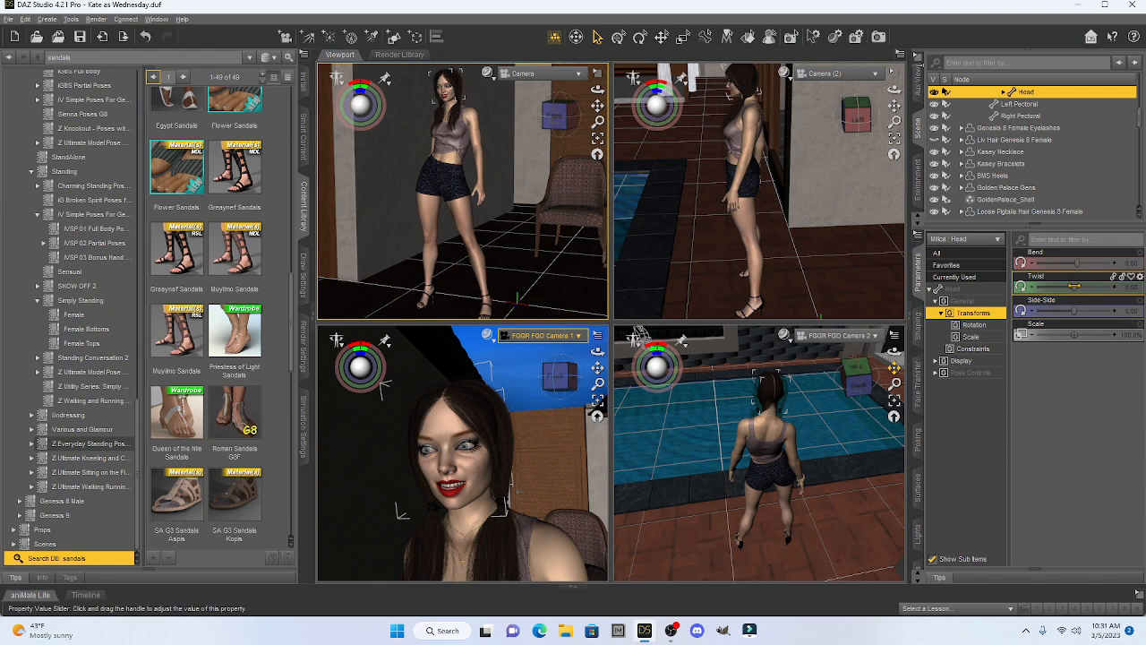
drag(1078, 286, 1054, 321)
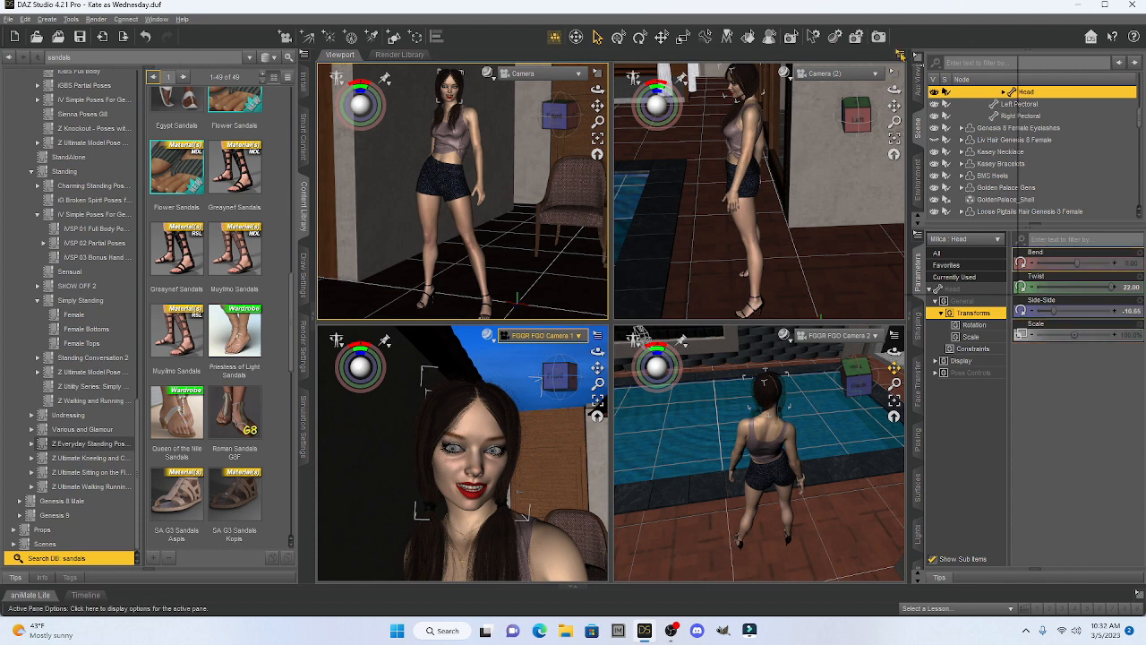
Return the viewport from four views to a single view through Camera
click(900, 56)
click(931, 61)
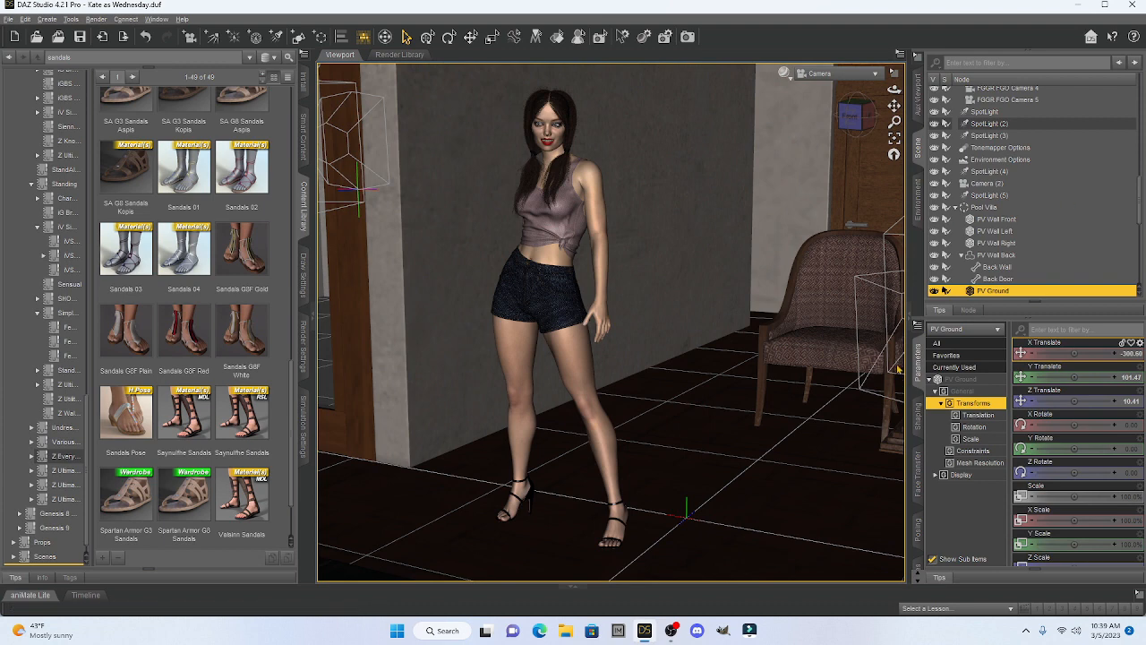
Undock the Parameters and Surfaces panes into floating windows and close both of them
drag(801, 302, 652, 204)
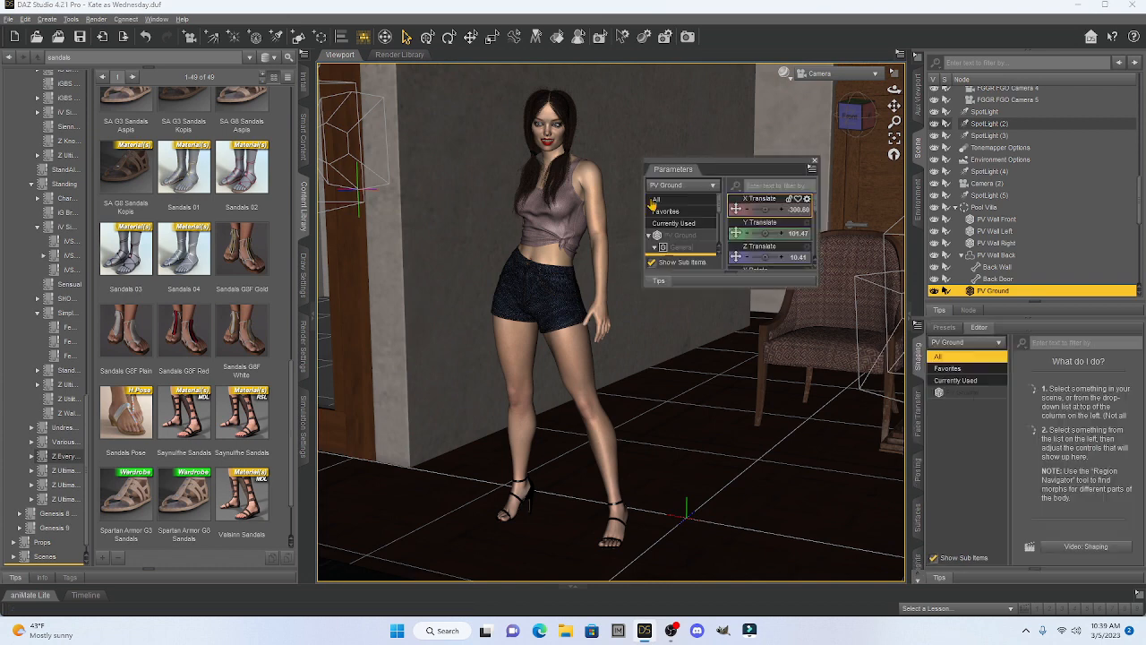
click(813, 163)
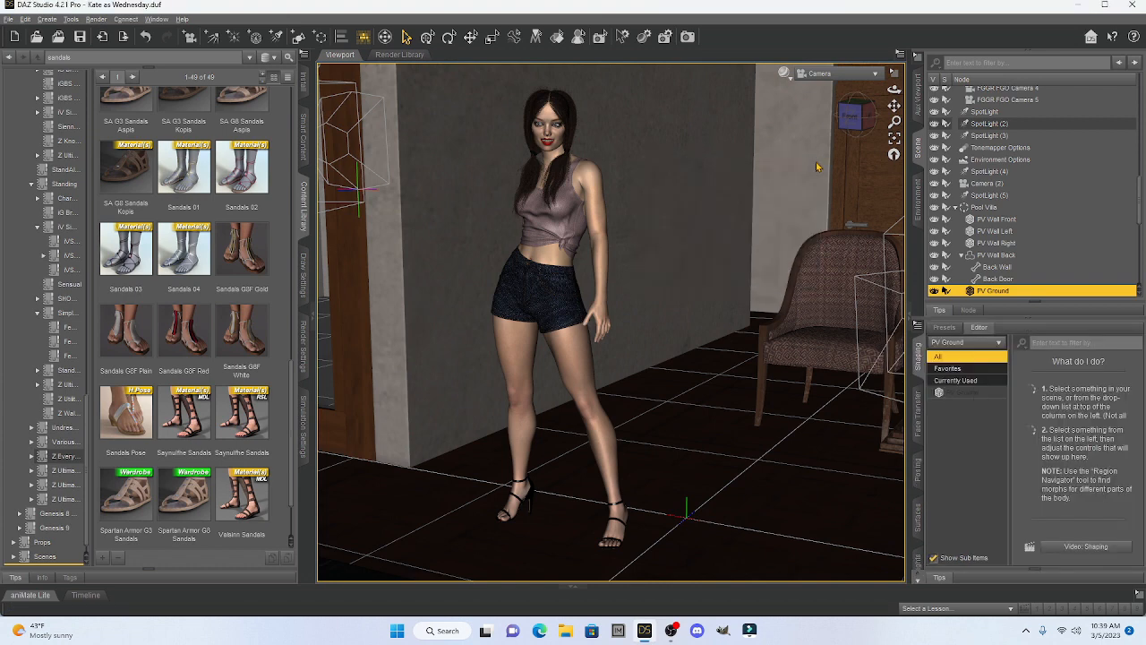
click(918, 518)
drag(690, 204, 820, 179)
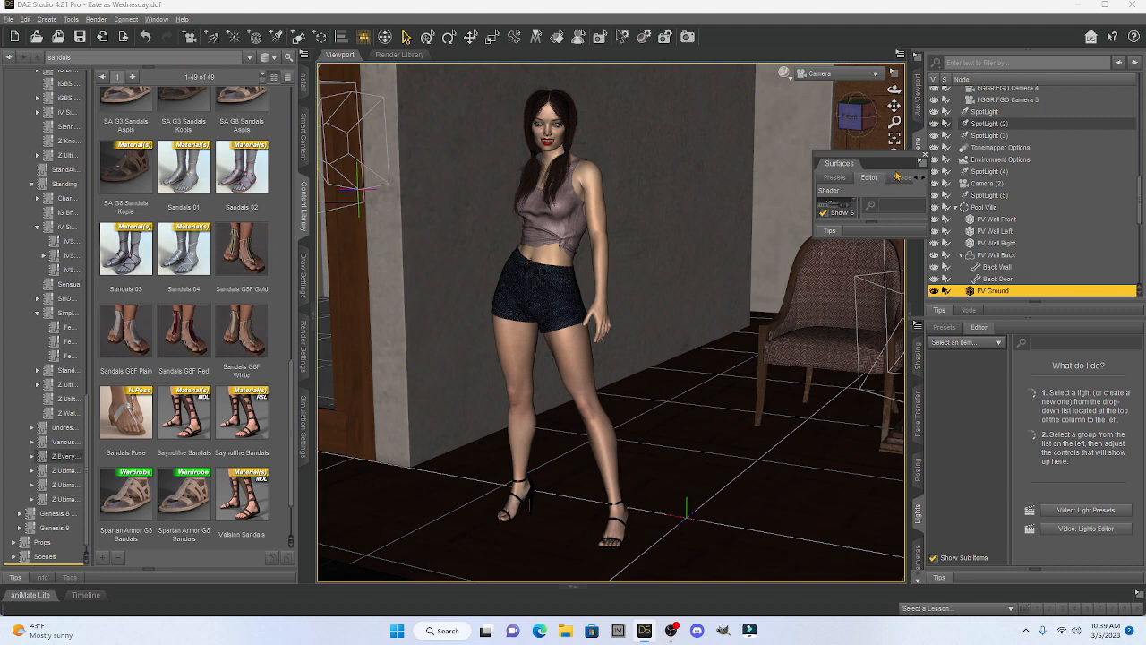
click(923, 159)
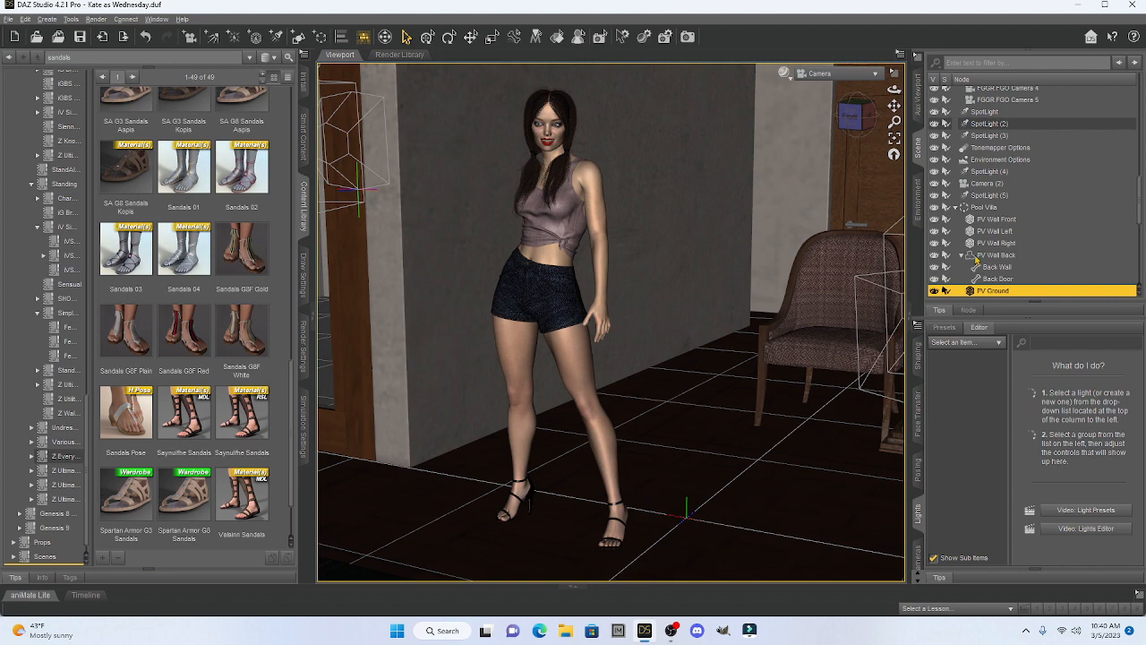
Restore the workspace customization to the City Limits Lite layout defaults, apply it and accept the change
click(157, 18)
mouse_move(167, 57)
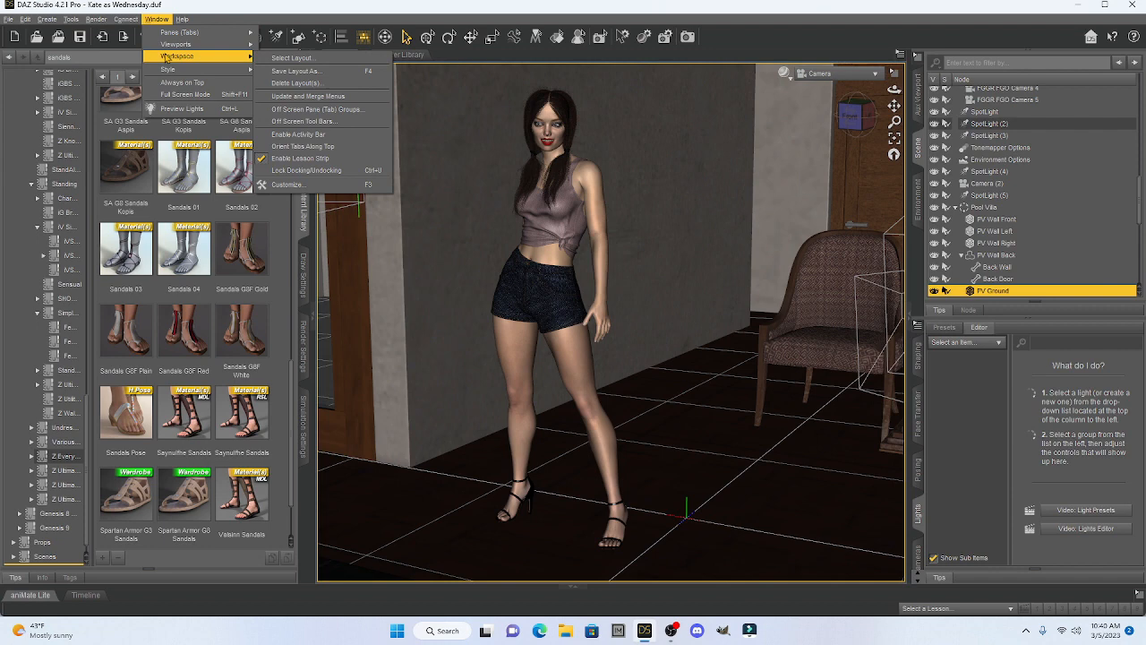
click(344, 186)
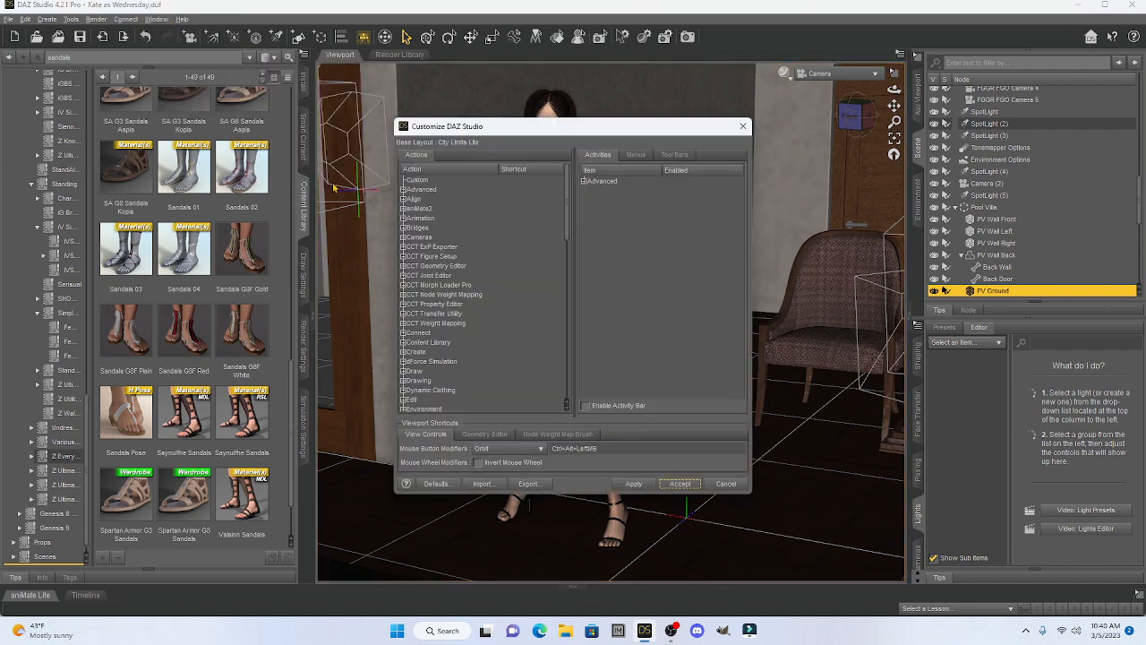
click(436, 485)
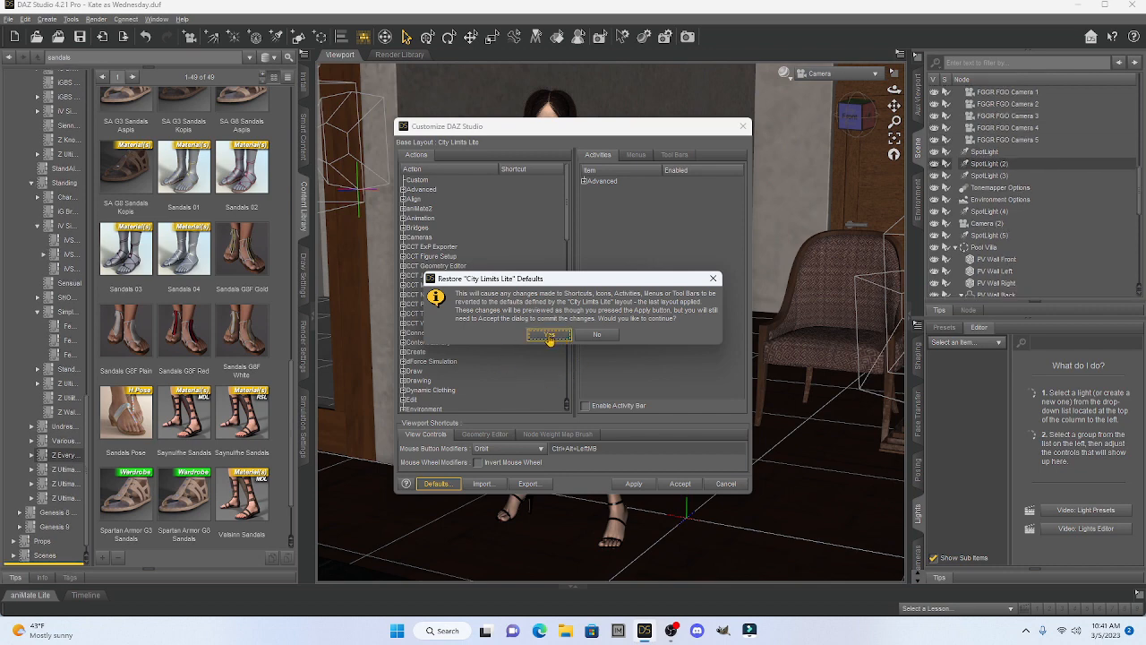
click(549, 336)
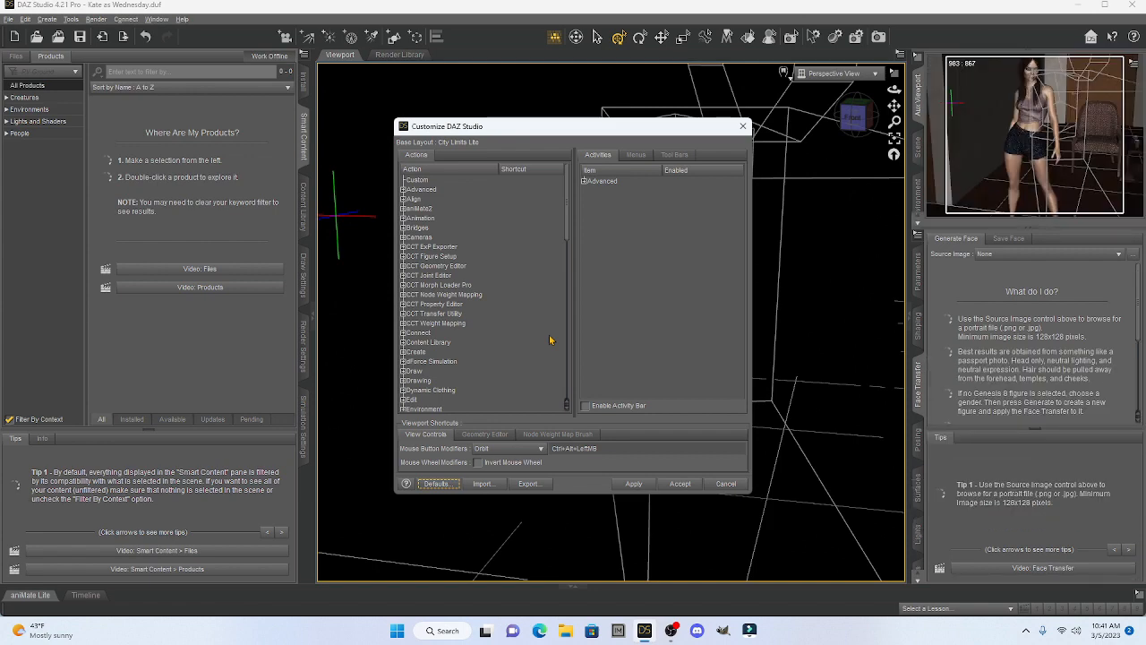
click(632, 484)
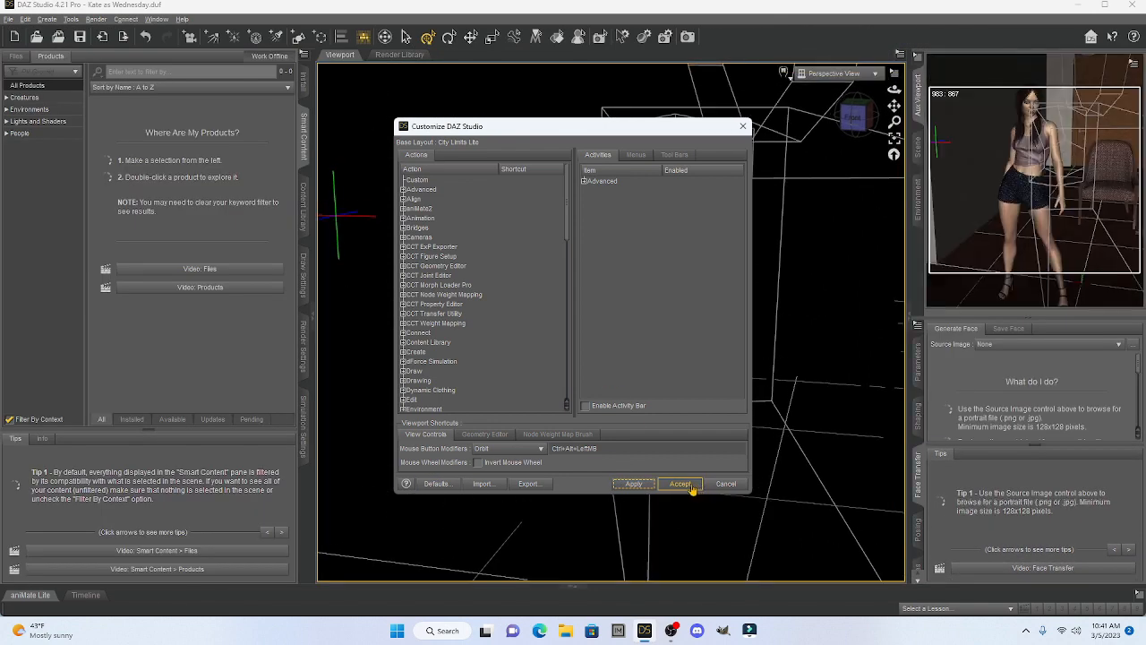
click(681, 484)
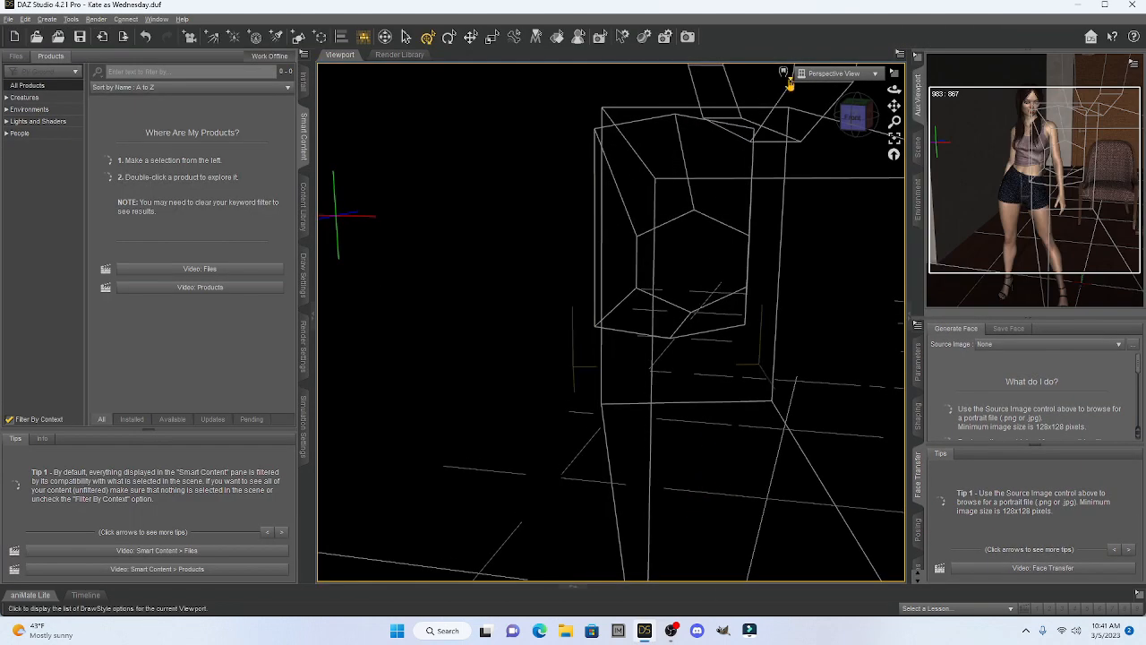
Set the Perspective View's draw style to Texture Shaded and frame the figure from a slightly turned angle
click(785, 73)
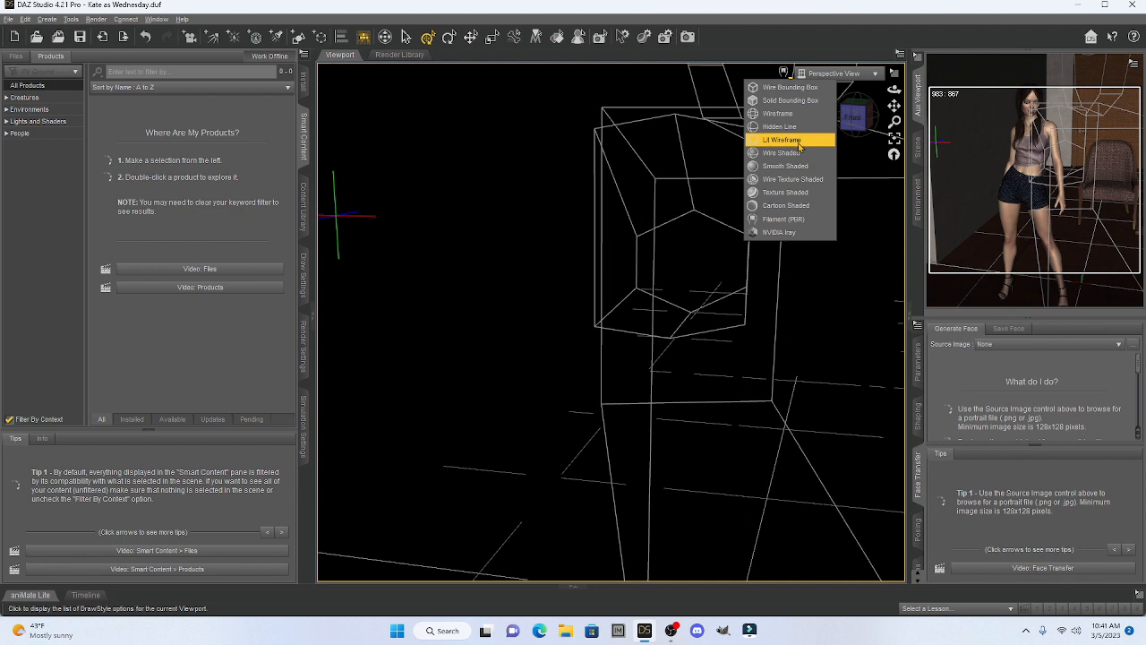
click(792, 193)
middle_drag(780, 236, 780, 237)
drag(855, 115, 831, 122)
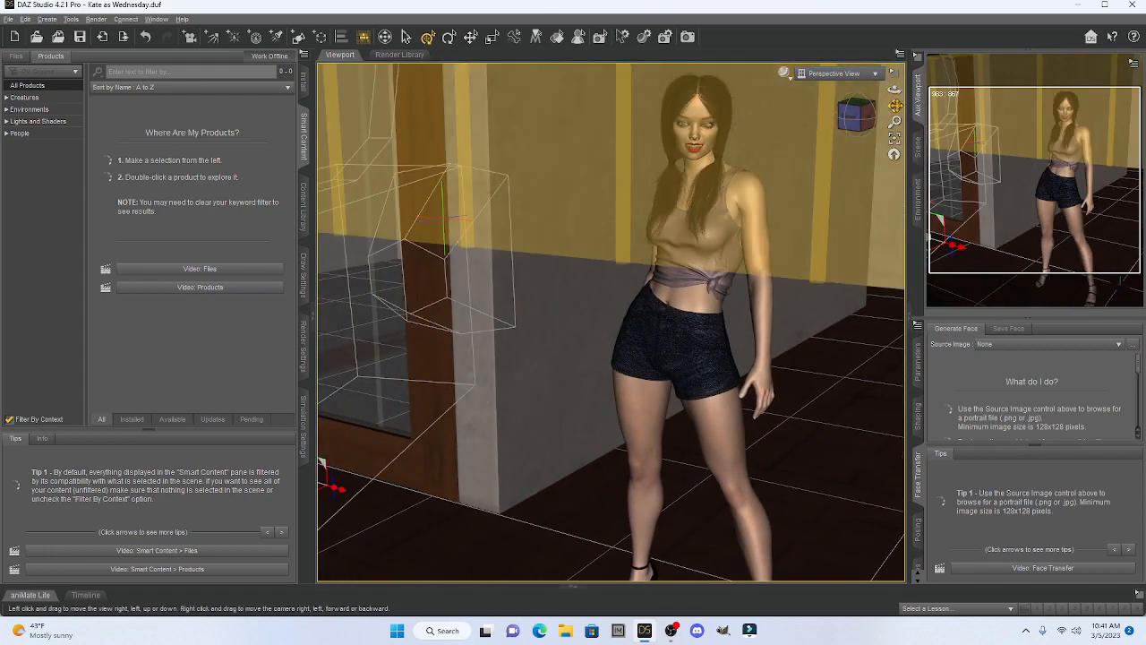
drag(894, 106, 861, 106)
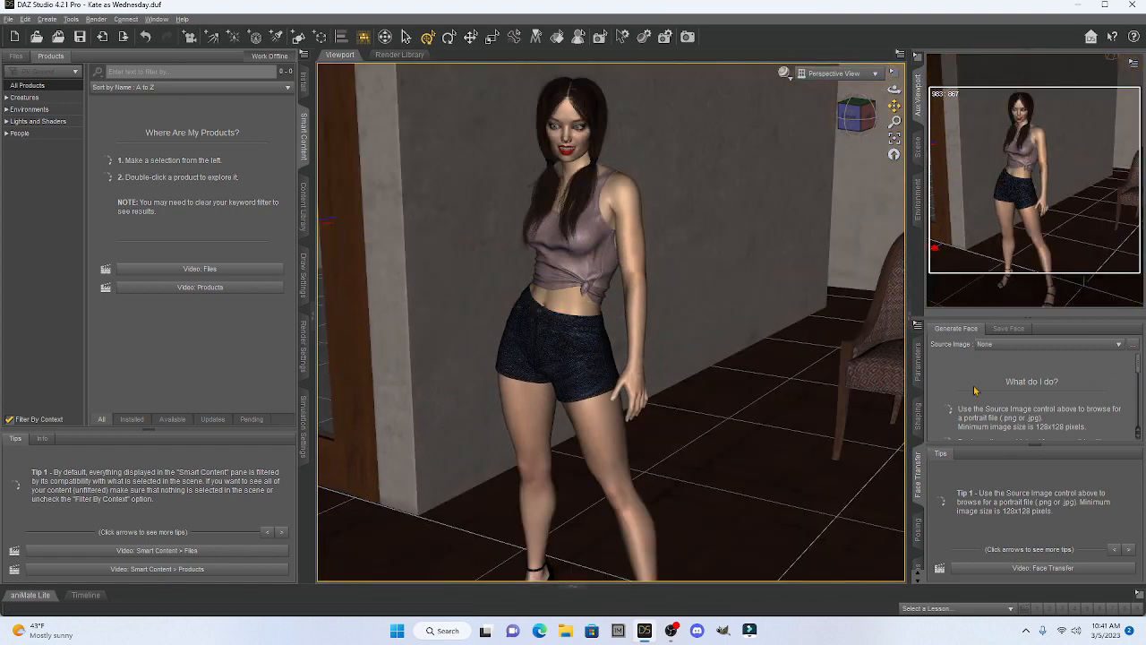
Check that the Parameters and Scene panes are available, and browse the scene nodes up to the figure's root
click(916, 365)
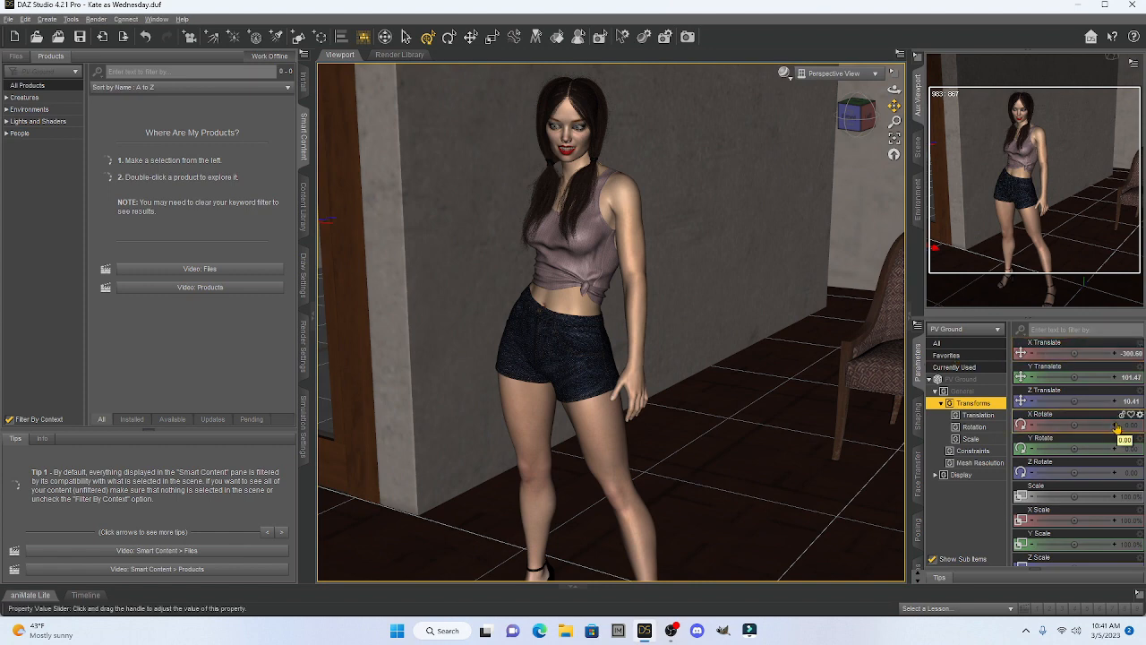
click(918, 149)
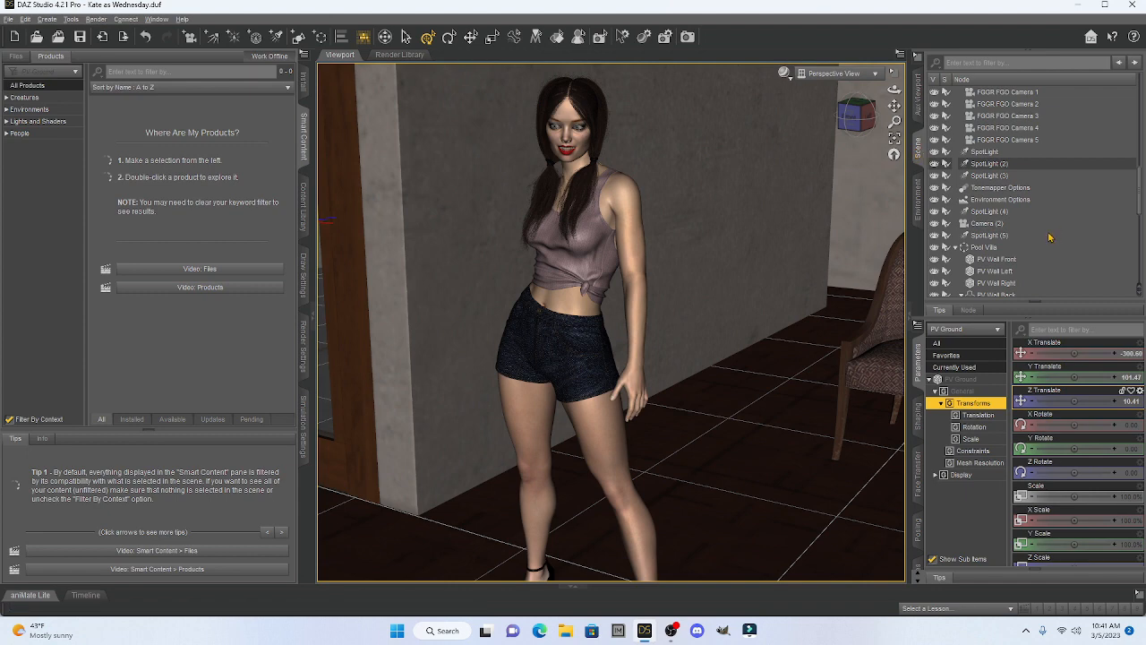
scroll(1055, 231, up, 6)
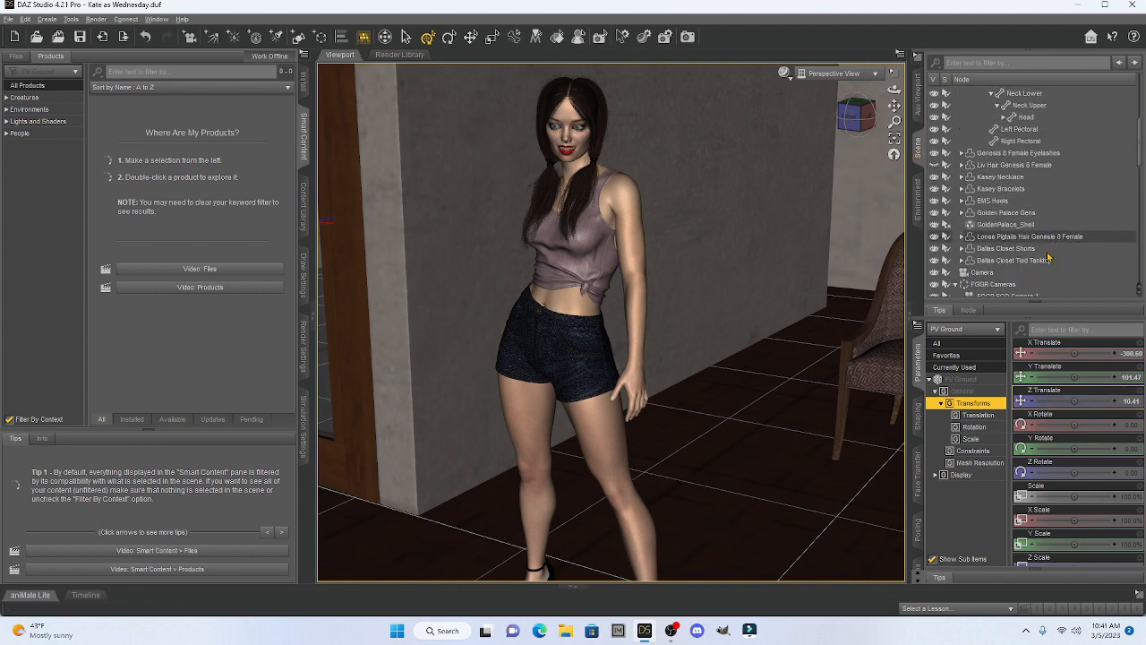
scroll(1049, 234, up, 6)
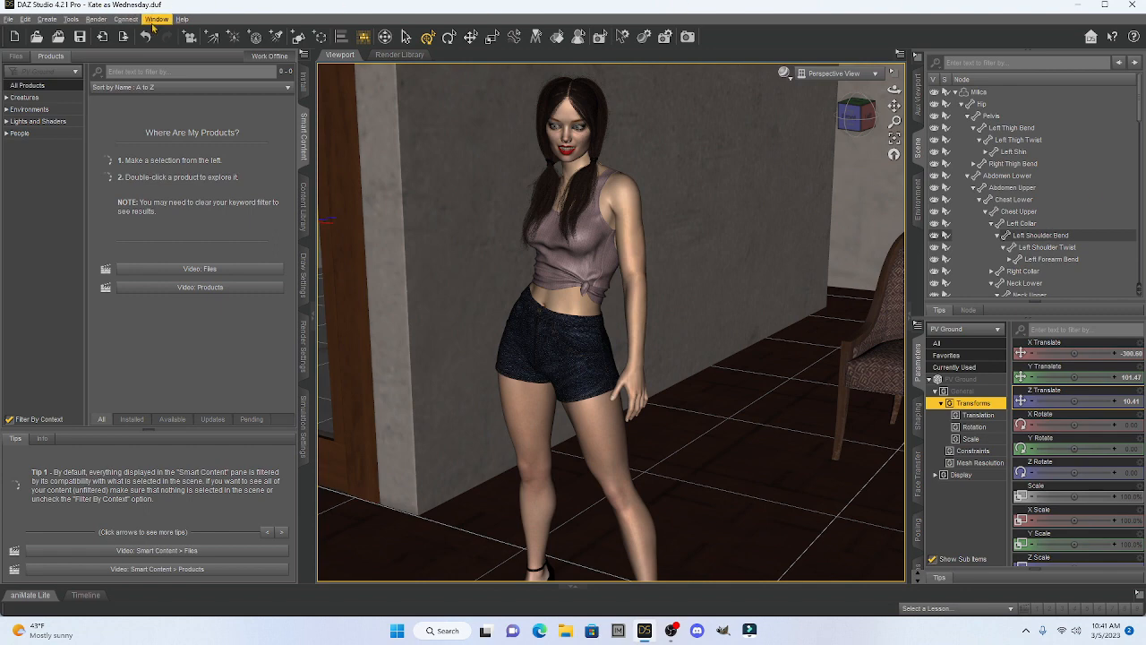
Open the workspace customization again and request the City Limits Lite defaults
click(160, 21)
mouse_move(185, 57)
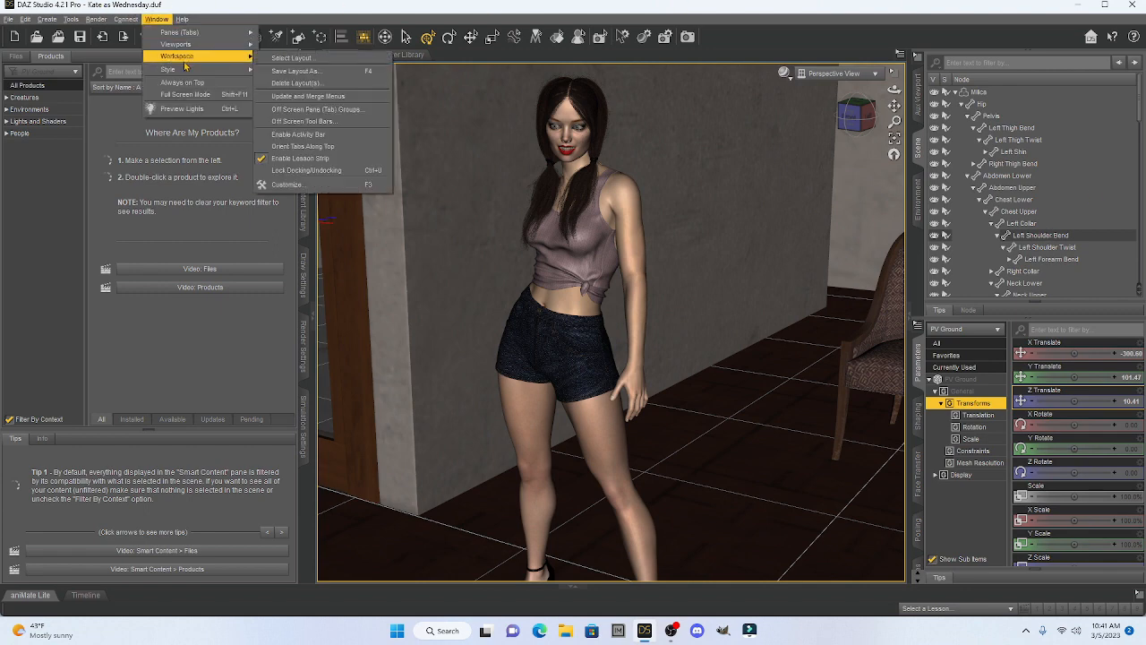
click(313, 185)
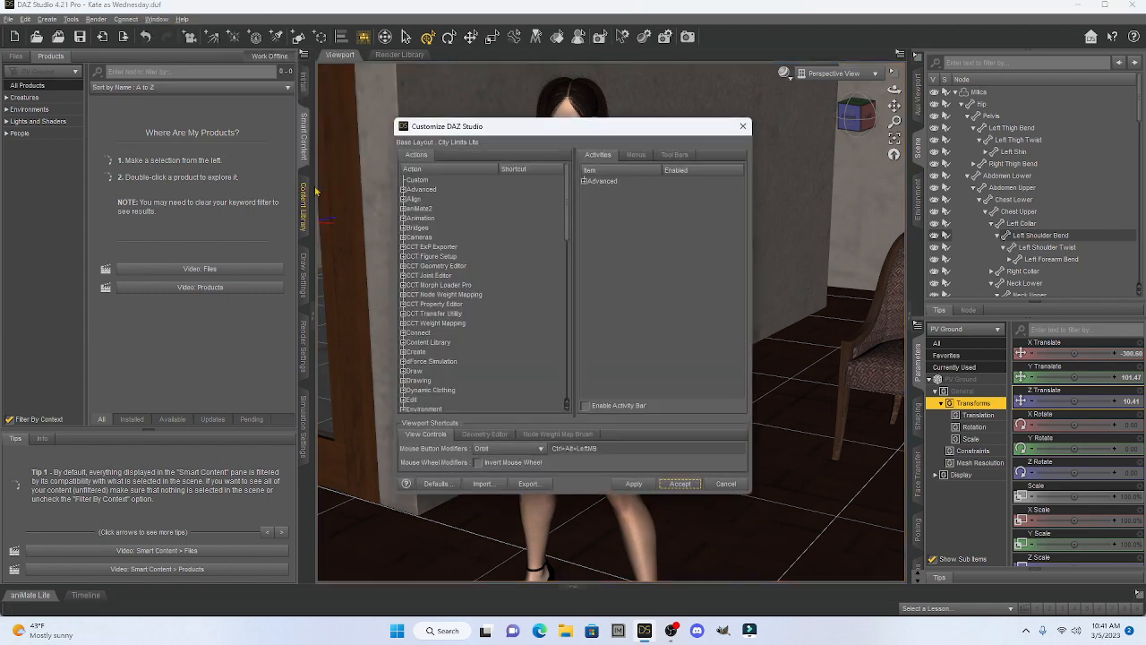
click(435, 484)
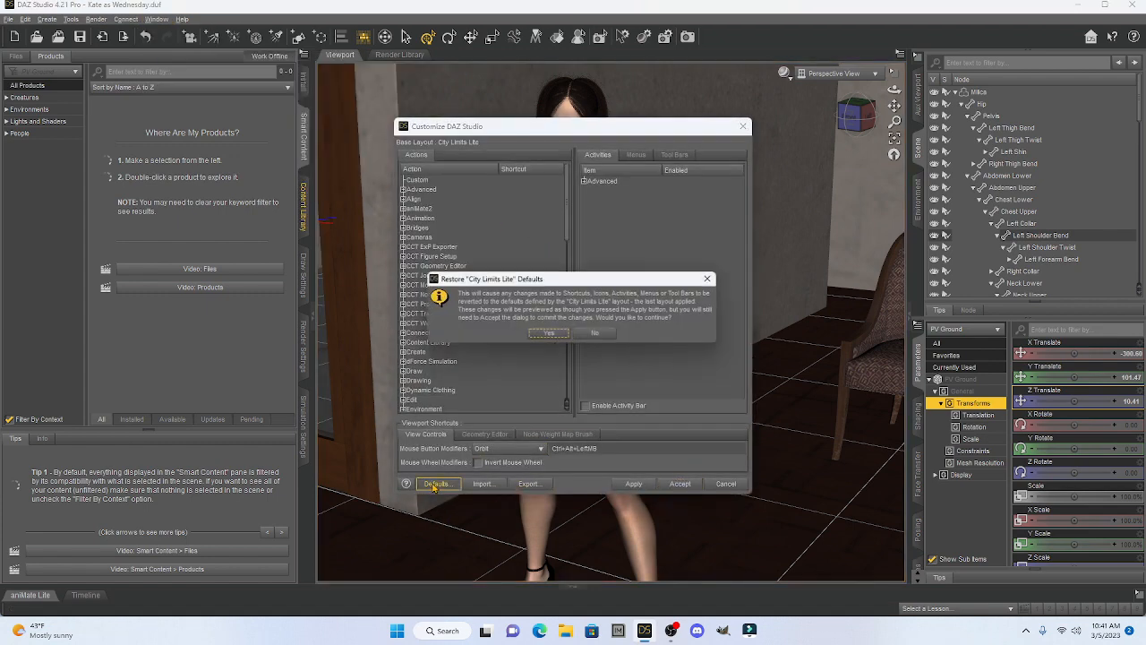